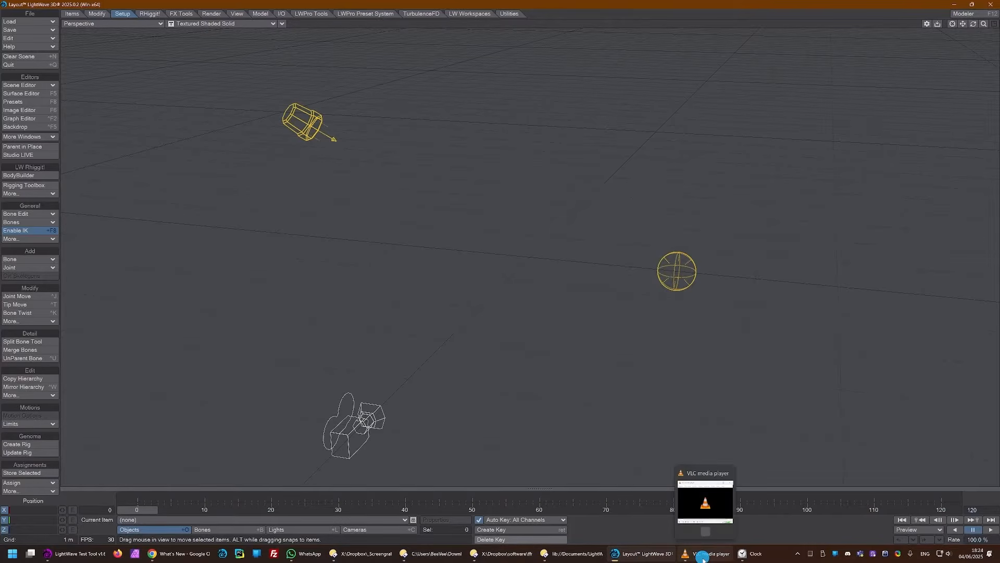
Step: Switch to VLC media player, play the reference animation _Final_Render.mp4 and close its window
{"action": "left_click", "coordinate": [705, 554]}
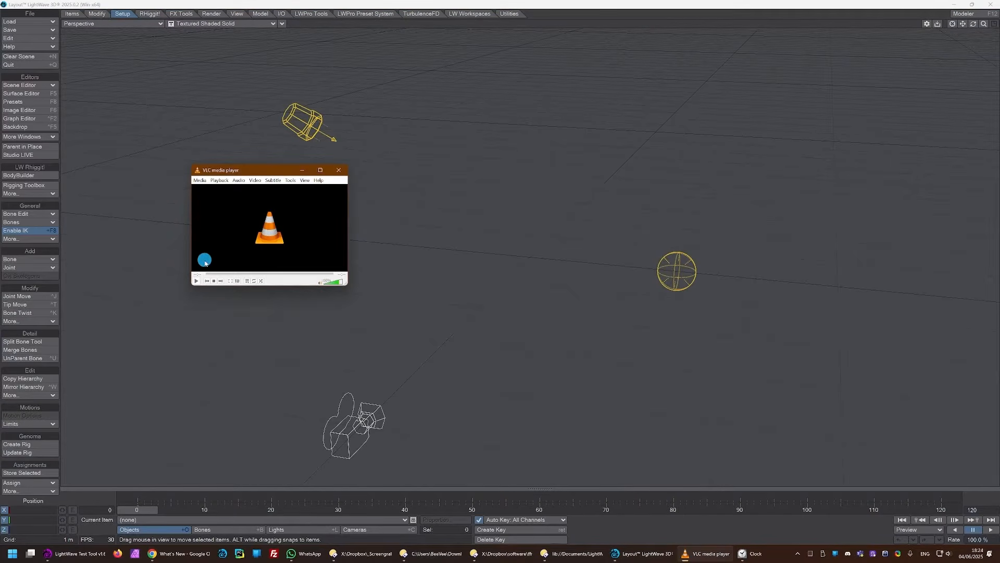
{"action": "key", "text": "space"}
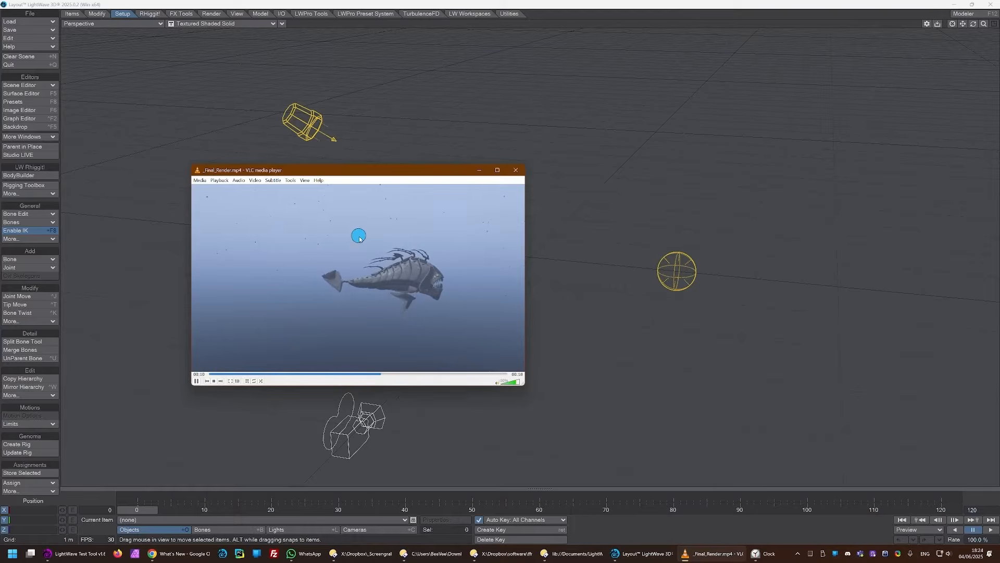
{"action": "key", "text": "alt+F4"}
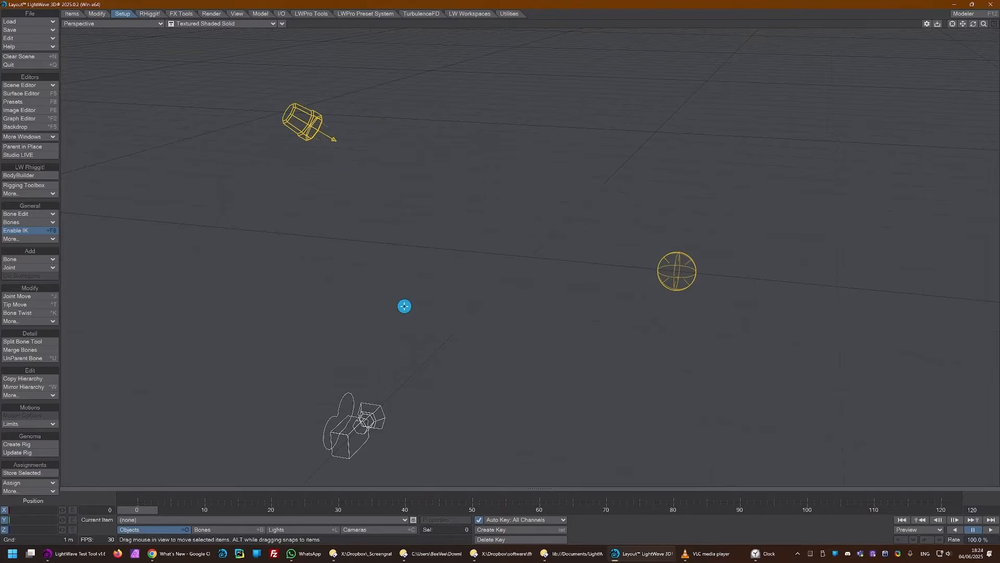
Step: Load the objects Mecha_Fish_BV.lwo and particle.lwo into the scene
{"action": "key", "text": "plus"}
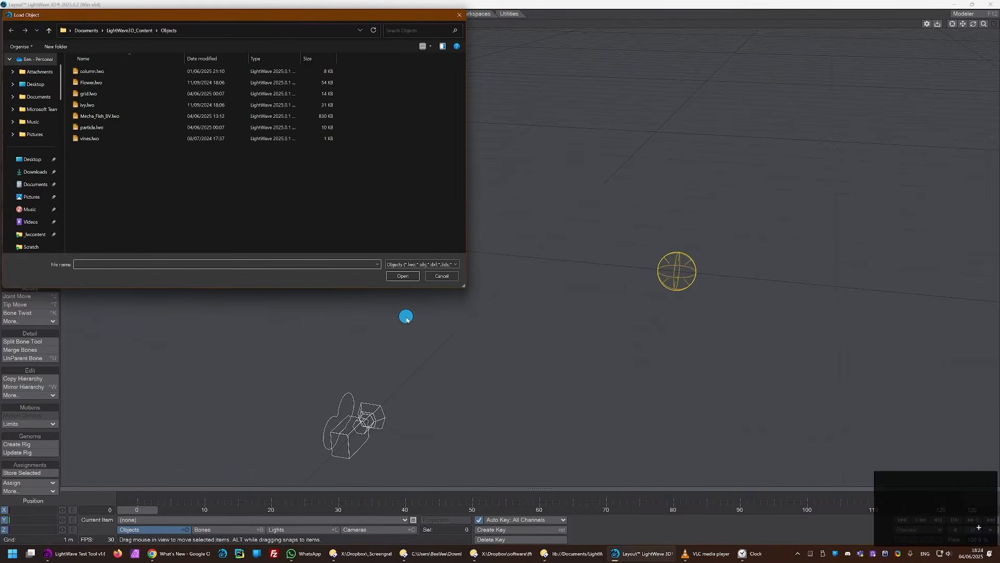
{"action": "left_click", "coordinate": [91, 117]}
{"action": "left_click", "coordinate": [105, 128], "text": "ctrl"}
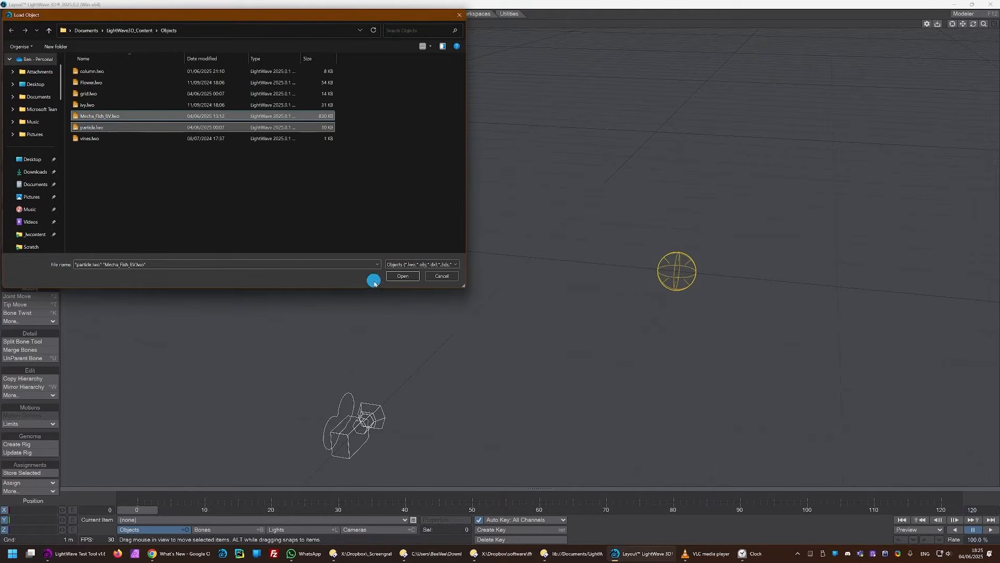
{"action": "left_click", "coordinate": [406, 276]}
Step: Look at the scene from the top, select the Mecha_Fish_BV:body object and show the viewport as Bounding Box
{"action": "key", "text": "2"}
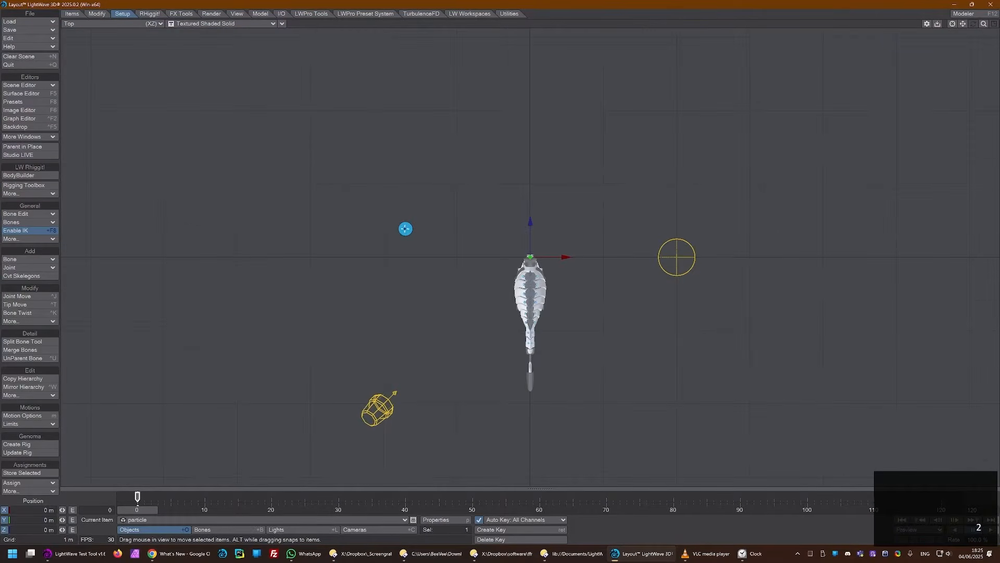
{"action": "left_click", "coordinate": [244, 523]}
{"action": "left_click", "coordinate": [247, 510]}
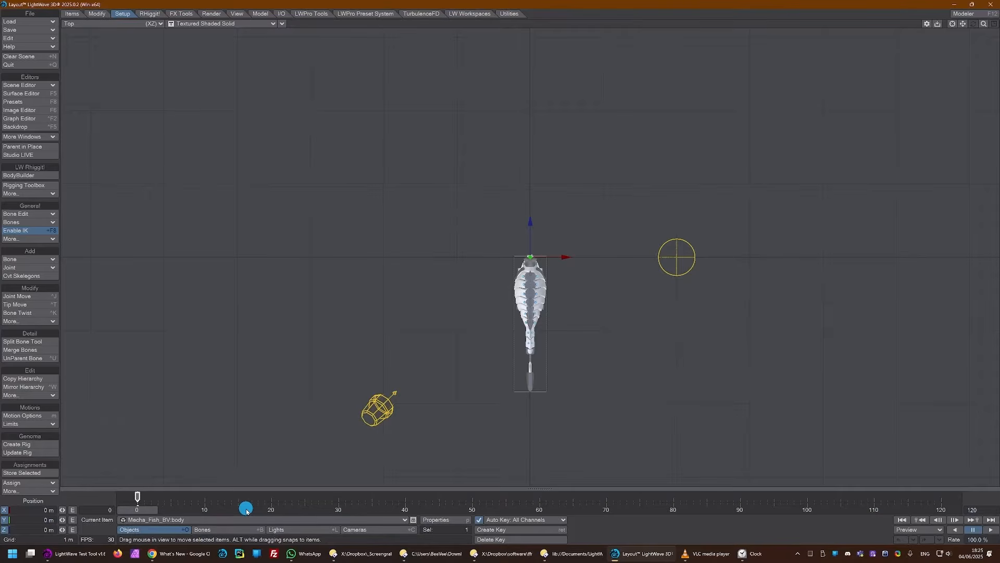
{"action": "left_click", "coordinate": [227, 26]}
{"action": "left_click", "coordinate": [229, 8]}
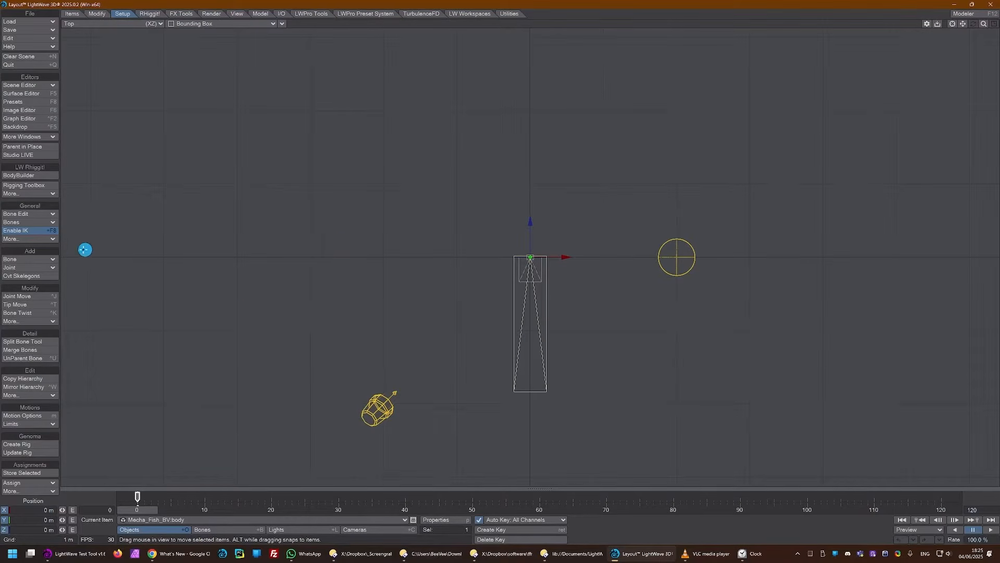
Step: Add a bone with the default name Bone to the fish body and set its heading rotation to 180°
{"action": "left_click", "coordinate": [53, 262]}
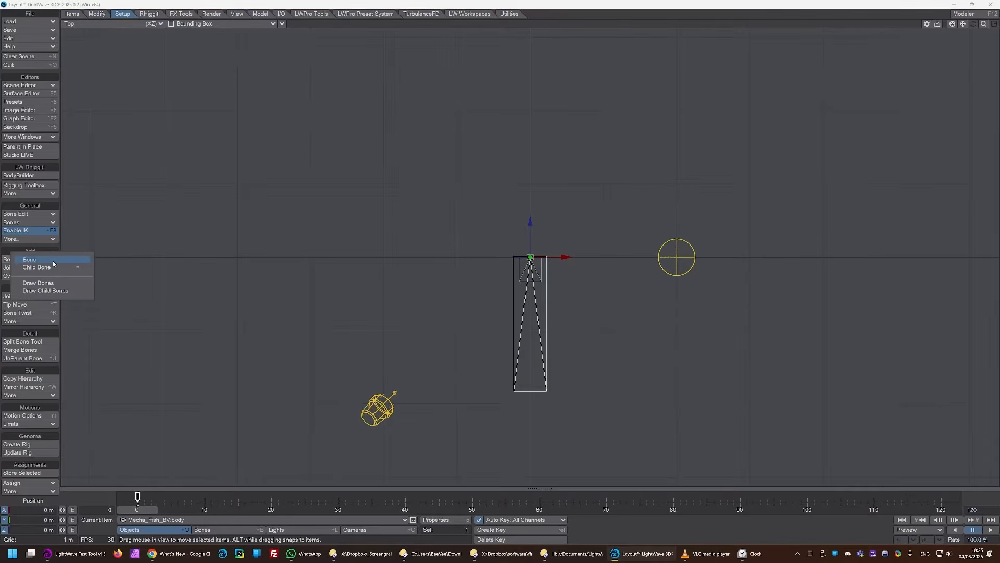
{"action": "left_click", "coordinate": [53, 263]}
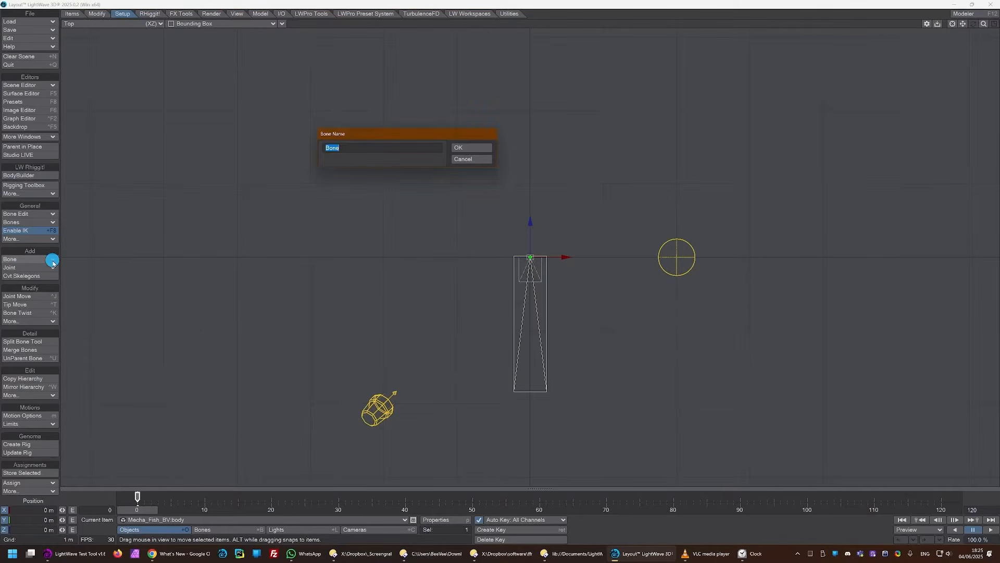
{"action": "left_click", "coordinate": [479, 148]}
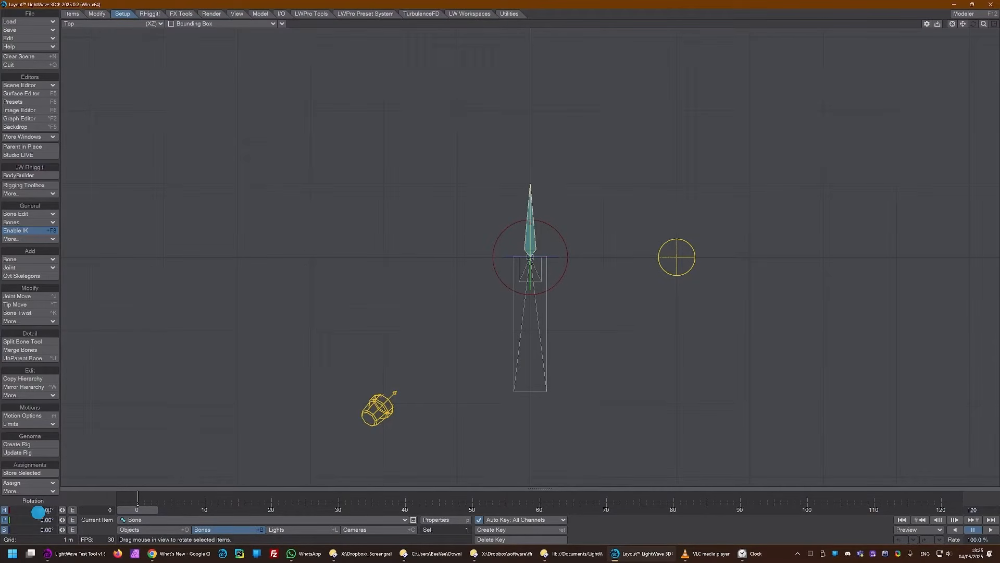
{"action": "type", "text": "180"}
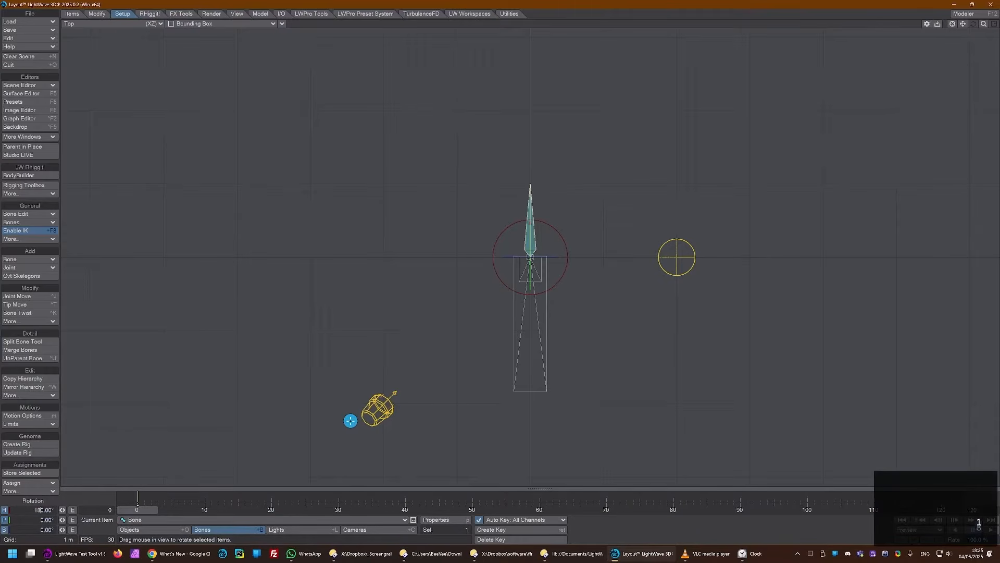
{"action": "key", "text": "Tab"}
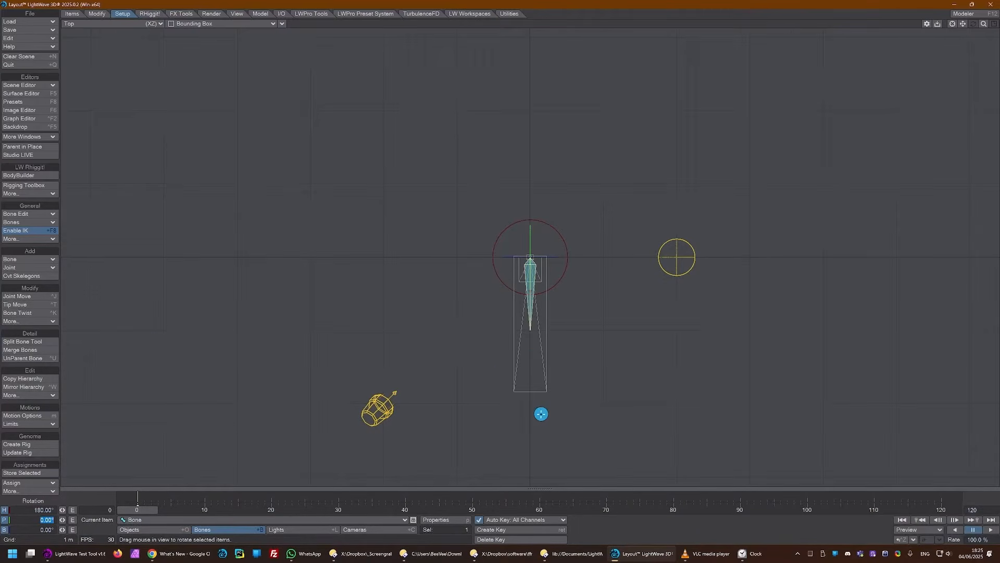
Step: Extend the bone with Tip Move so its tip reaches the tail end of the fish's bounding box
{"action": "left_click", "coordinate": [46, 305]}
{"action": "left_click", "coordinate": [44, 306]}
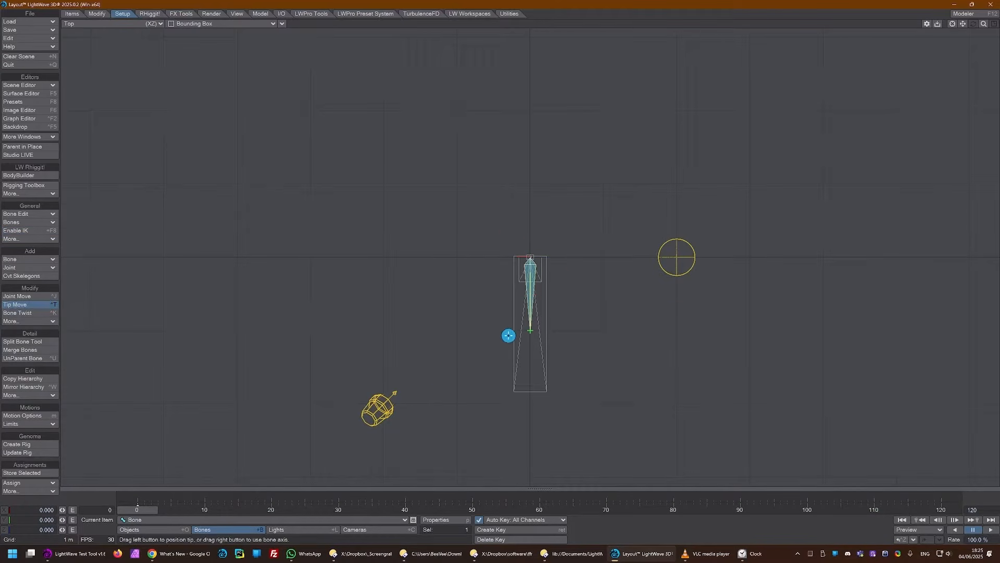
{"action": "left_click_drag", "start_coordinate": [530, 331], "coordinate": [555, 342]}
{"action": "key", "text": "t"}
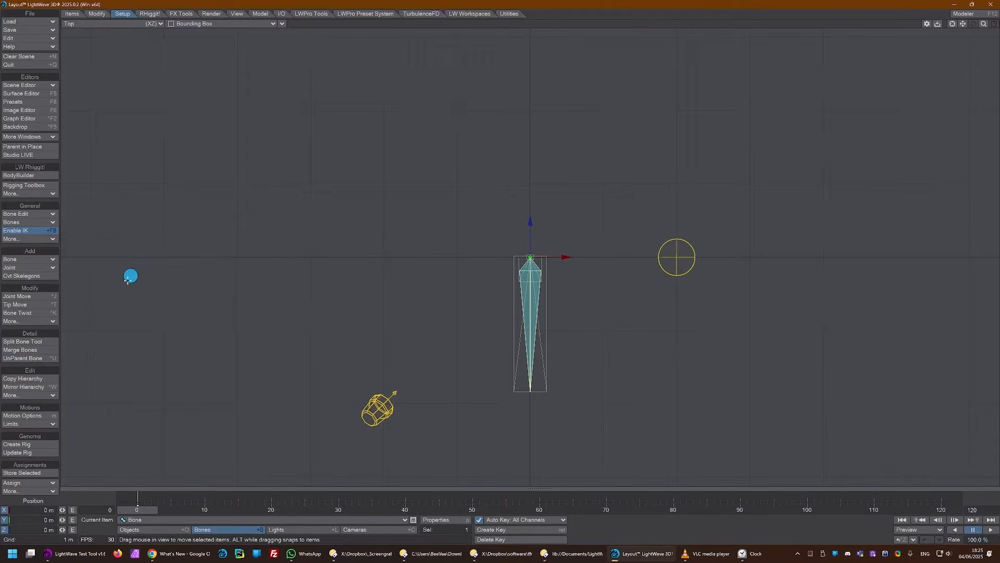
Step: Split the bone at its middle and split both halves again to get a chain of four equal bones
{"action": "left_click", "coordinate": [44, 342]}
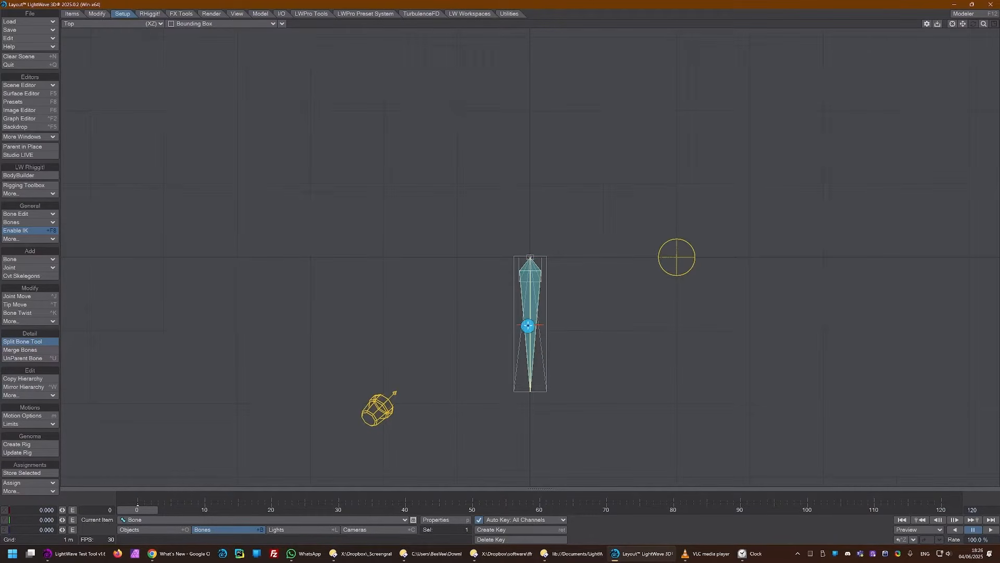
{"action": "left_click", "coordinate": [529, 323]}
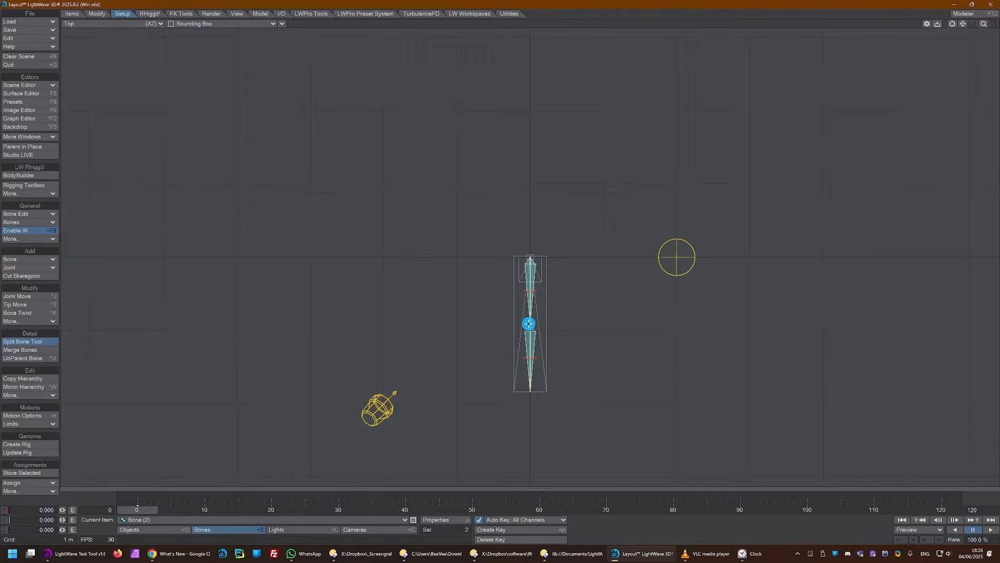
{"action": "left_click", "coordinate": [532, 292]}
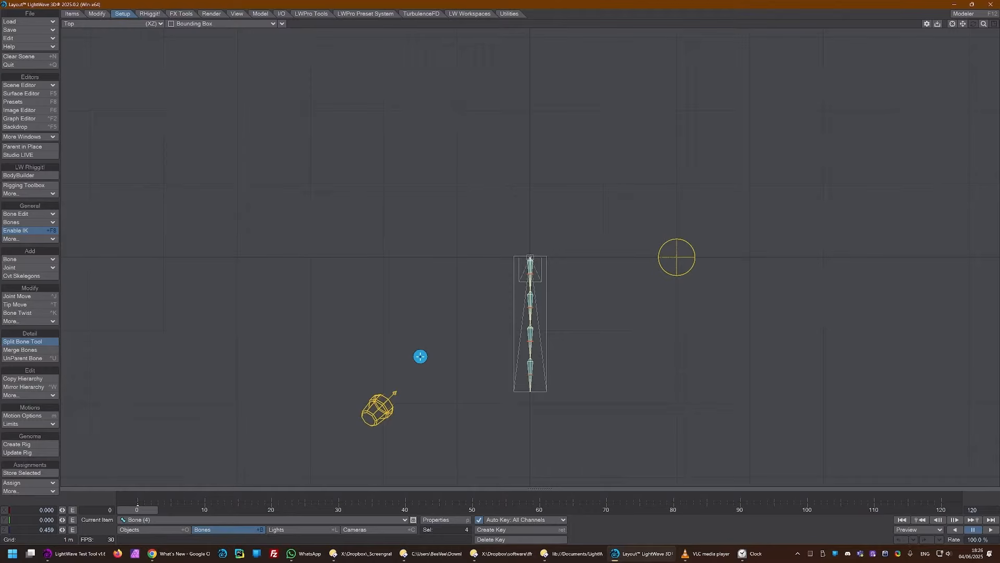
{"action": "key", "text": "t"}
Step: Activate the four selected bones at their rest positions, test bending the chain by heading and undo that test rotation
{"action": "key", "text": "y"}
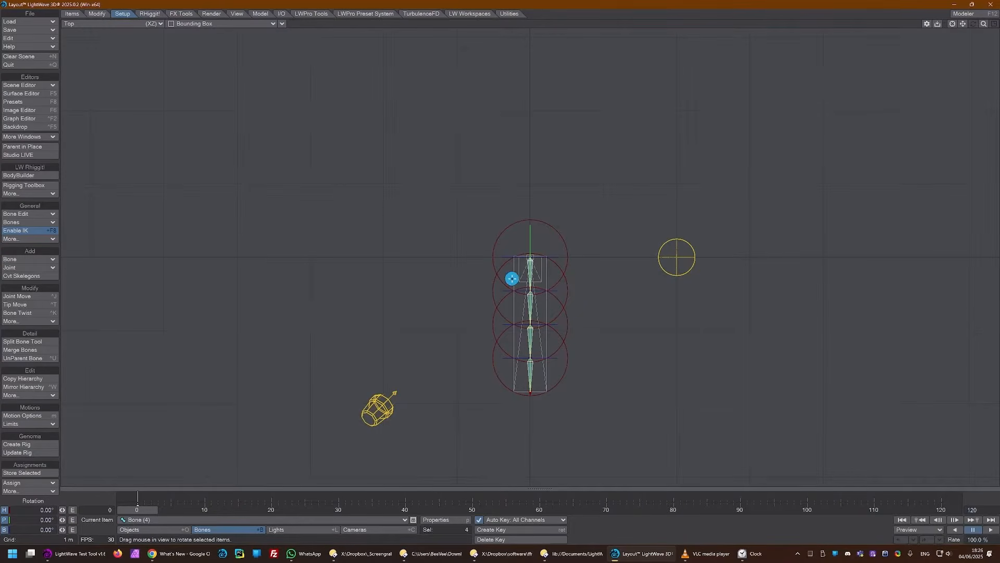
{"action": "scroll", "coordinate": [520, 284], "scroll_direction": "up", "scroll_amount": 5}
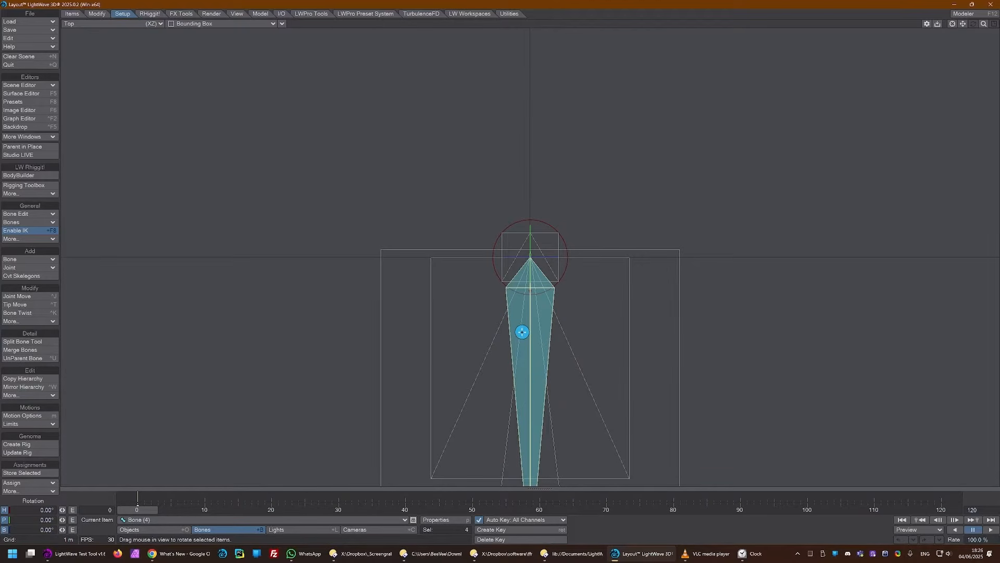
{"action": "key", "text": "r"}
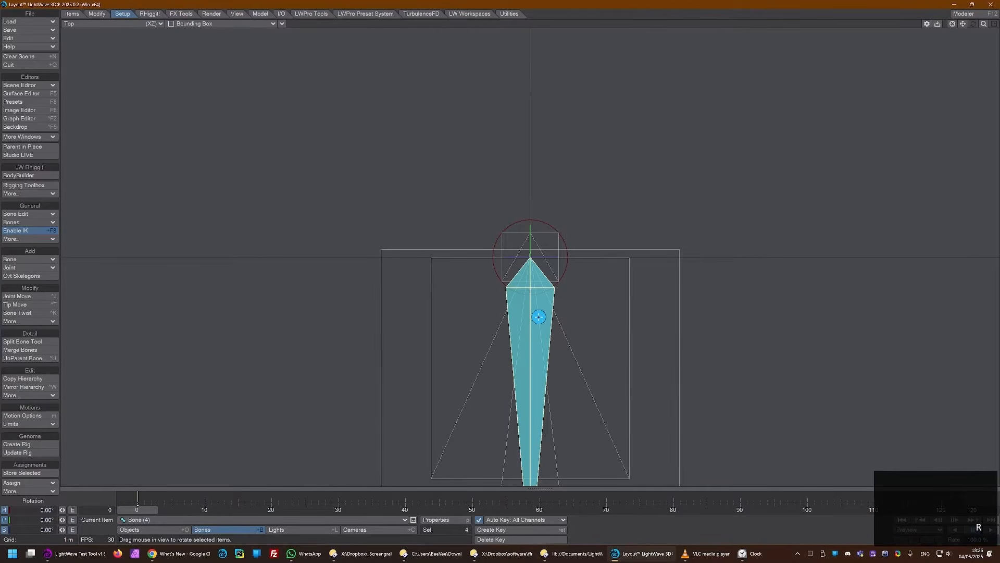
{"action": "left_click_drag", "start_coordinate": [542, 317], "coordinate": [530, 317], "text": "ctrl+alt"}
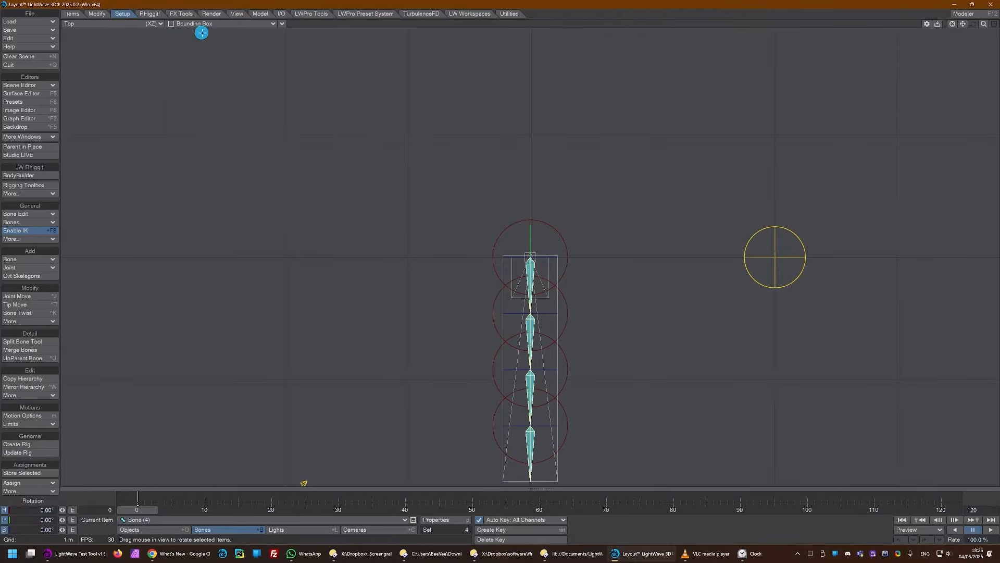
{"action": "left_click_drag", "start_coordinate": [549, 224], "coordinate": [570, 231]}
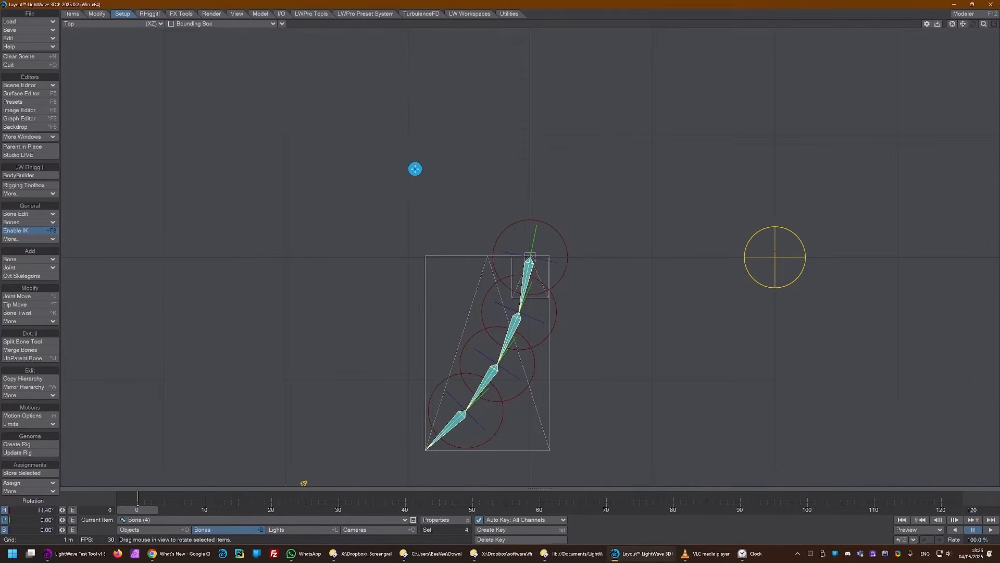
{"action": "key", "text": "ctrl+z"}
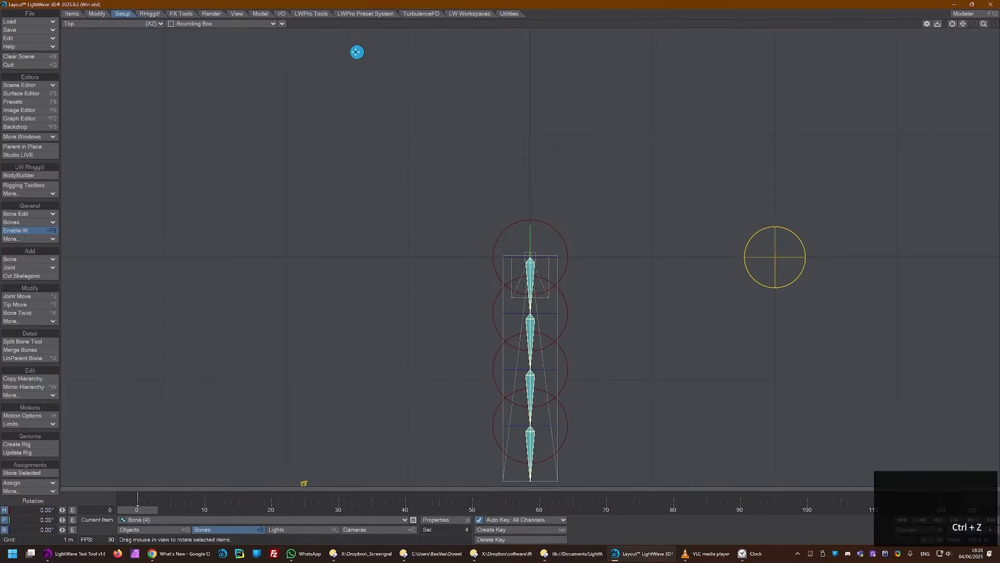
Step: Display the fish as Textured Shaded Solid and rotate all four bones to a heading of about 12.1° at frame 0
{"action": "left_click", "coordinate": [255, 22]}
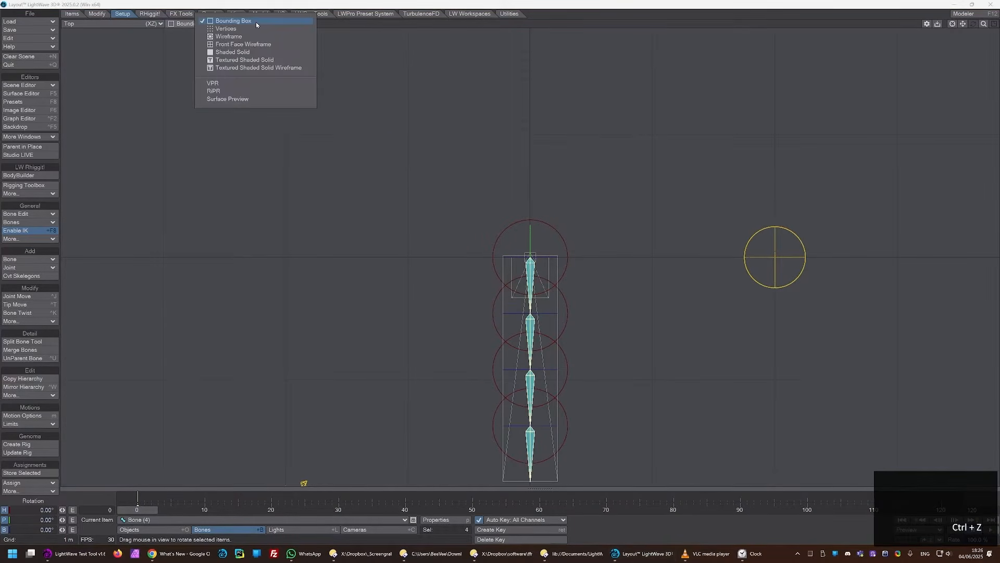
{"action": "left_click", "coordinate": [247, 60]}
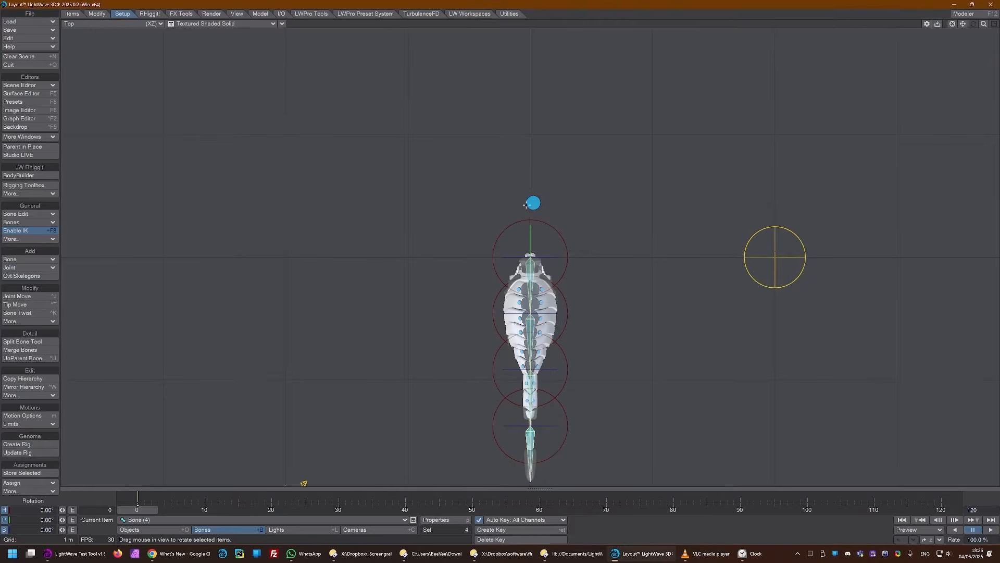
{"action": "left_click_drag", "start_coordinate": [541, 222], "coordinate": [563, 233]}
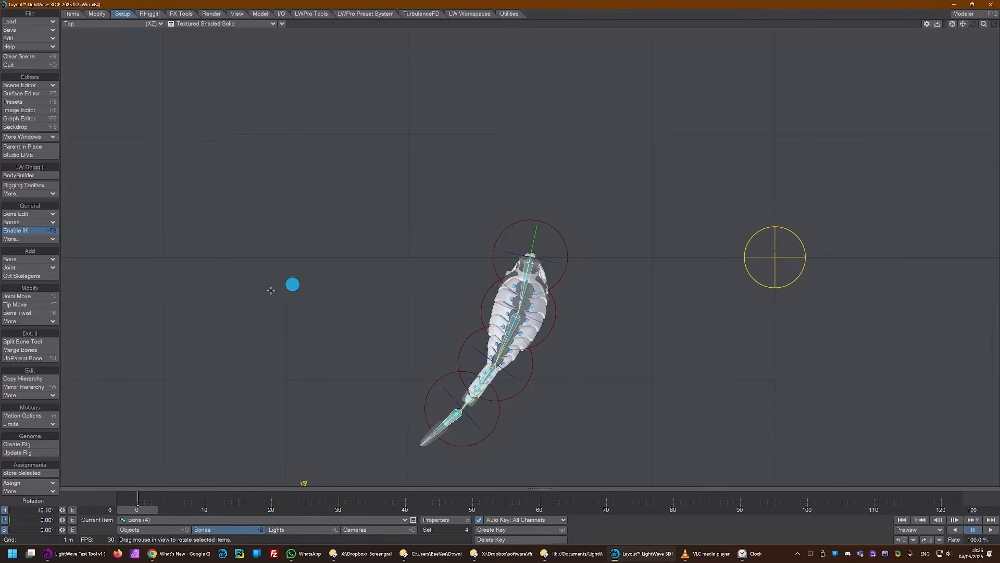
Step: At frame 10, rotate all four bones to a heading of about -12.3° and scrub the timeline to check the swing
{"action": "left_click", "coordinate": [207, 509]}
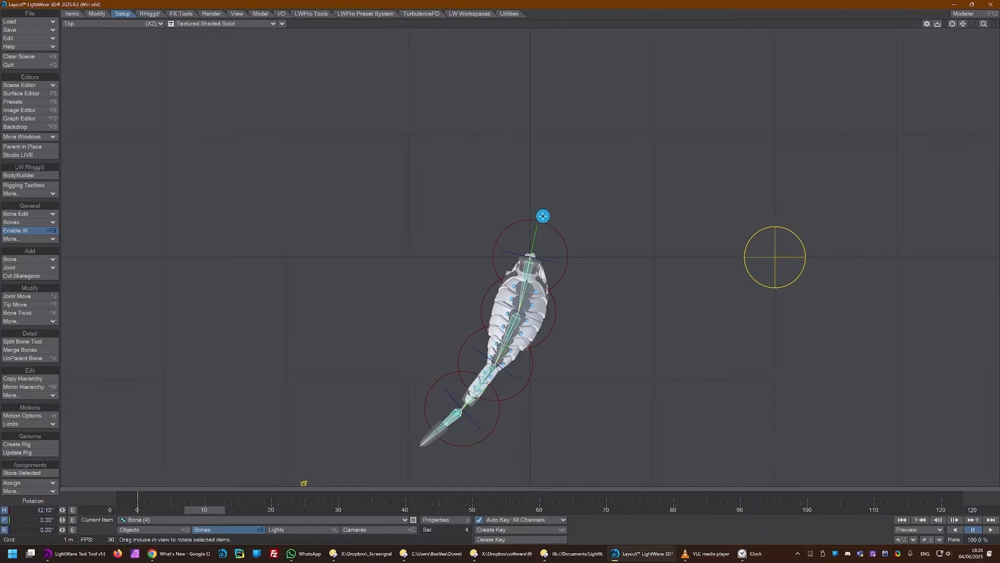
{"action": "left_click_drag", "start_coordinate": [544, 222], "coordinate": [569, 236]}
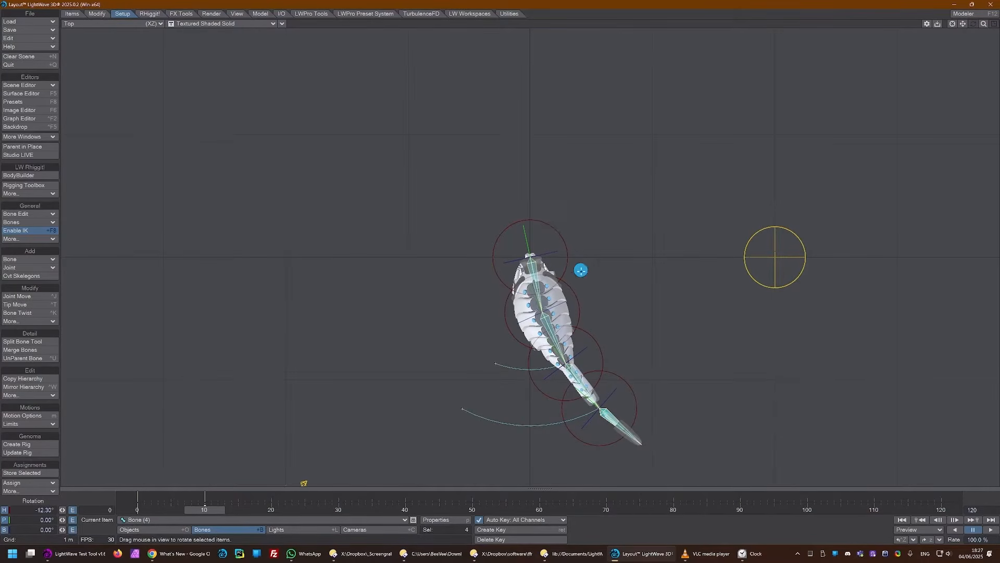
{"action": "left_click_drag", "start_coordinate": [197, 509], "coordinate": [219, 509]}
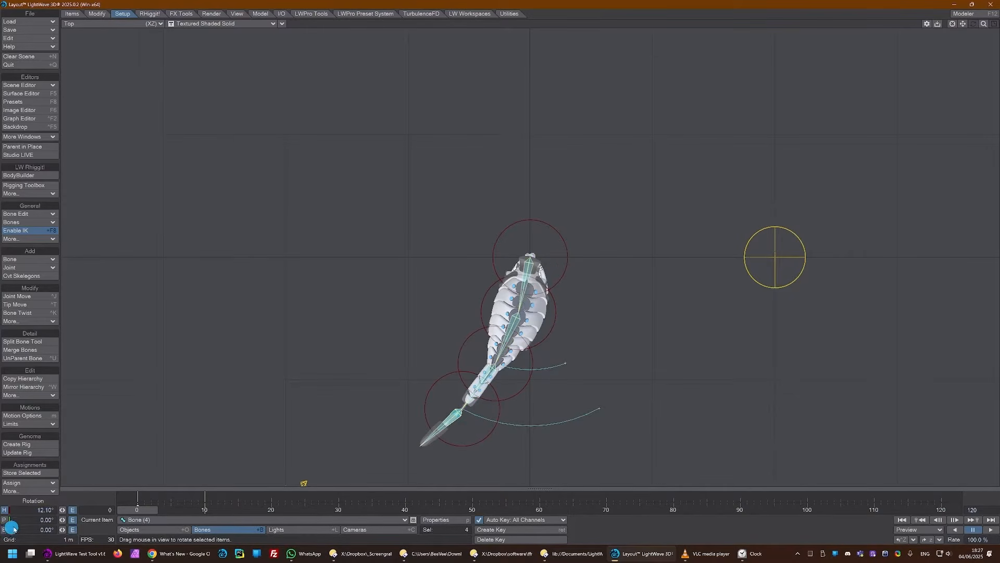
Step: Open the heading channel in the Graph Editor and fill the channel bin with the channels of all selected bones using Get Layout Selected
{"action": "left_click", "coordinate": [73, 510]}
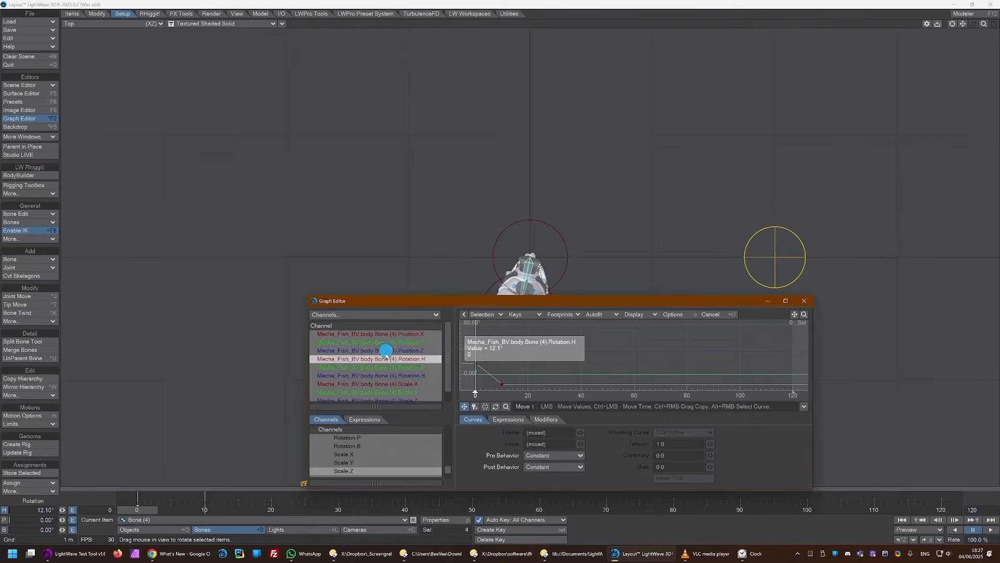
{"action": "scroll", "coordinate": [384, 376], "scroll_direction": "down", "scroll_amount": 1}
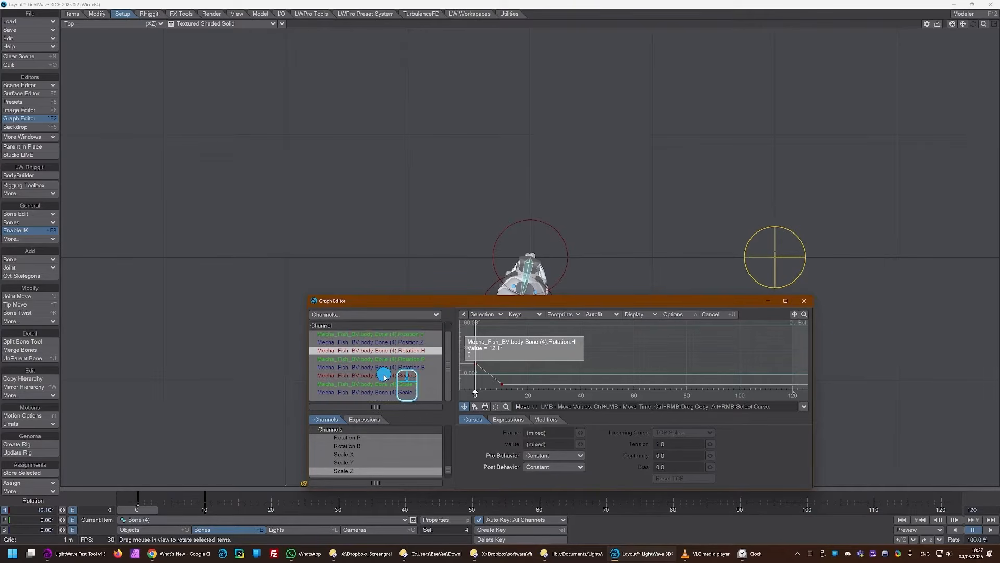
{"action": "scroll", "coordinate": [384, 376], "scroll_direction": "up", "scroll_amount": 1}
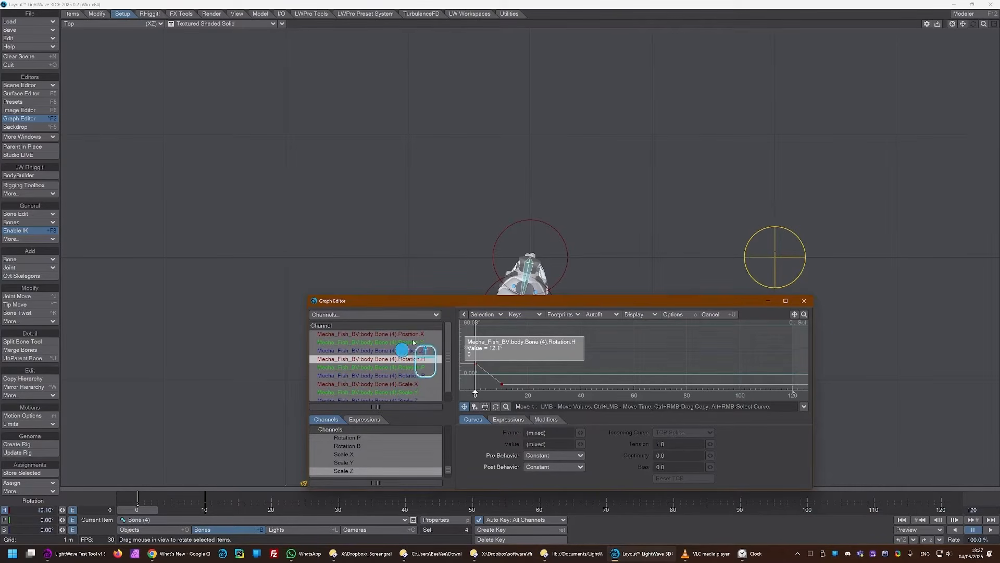
{"action": "left_click", "coordinate": [481, 314]}
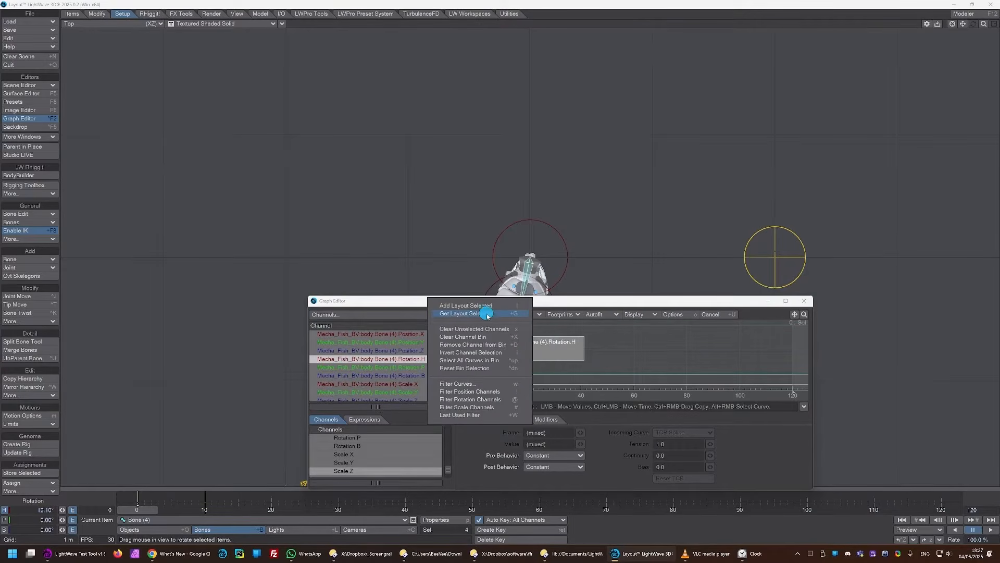
{"action": "left_click", "coordinate": [486, 314]}
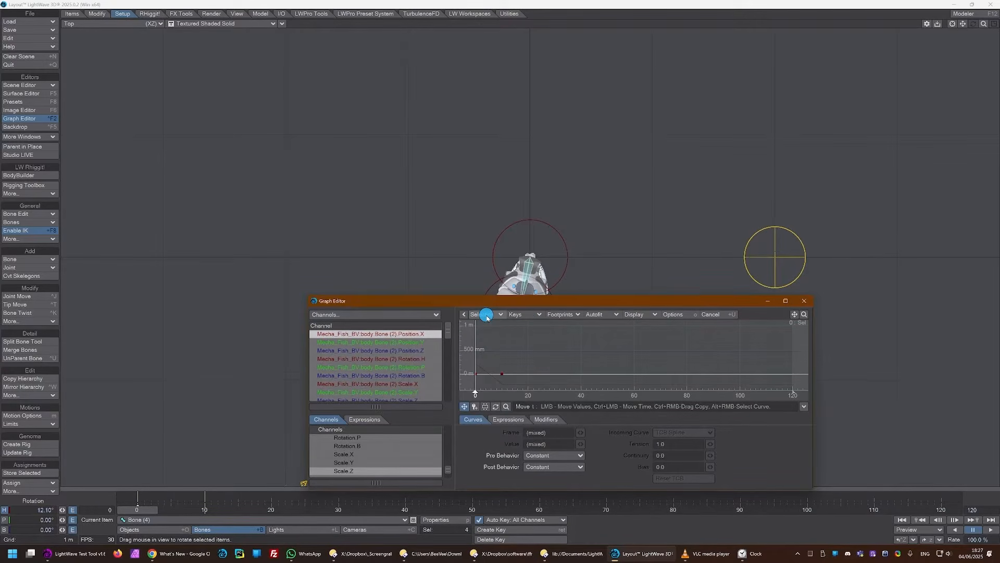
{"action": "scroll", "coordinate": [402, 364], "scroll_direction": "down", "scroll_amount": 6}
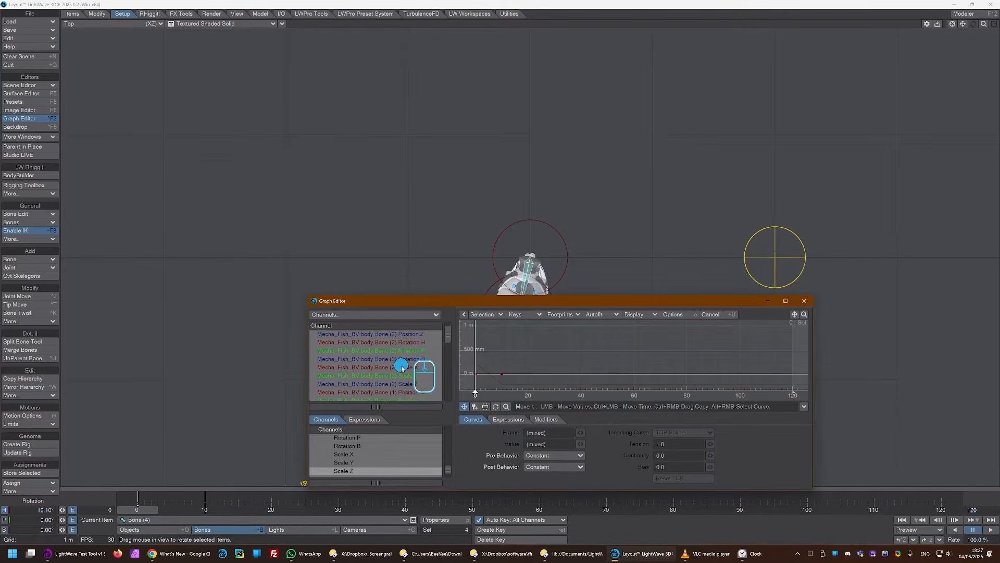
{"action": "scroll", "coordinate": [401, 366], "scroll_direction": "up", "scroll_amount": 6}
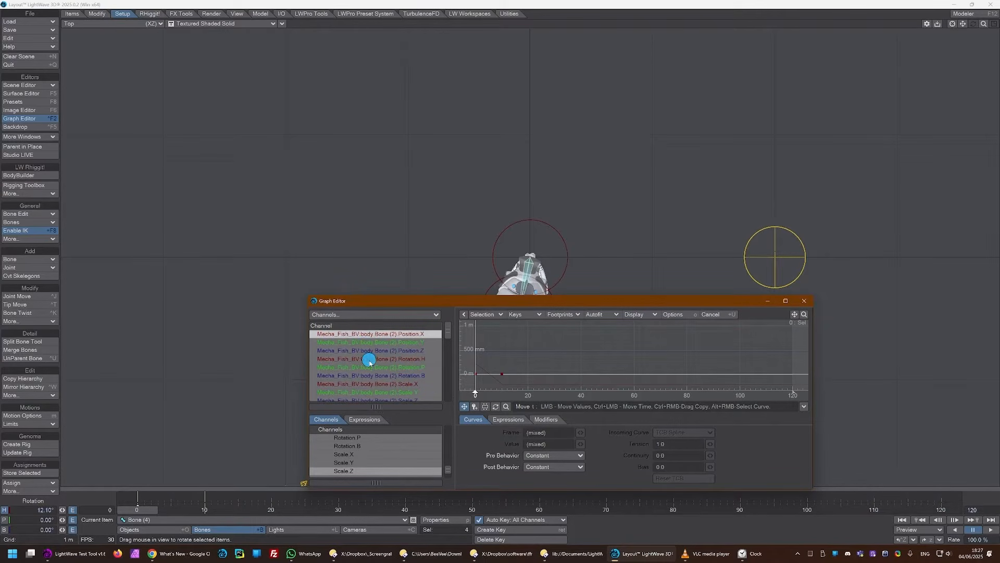
{"action": "key", "text": "w"}
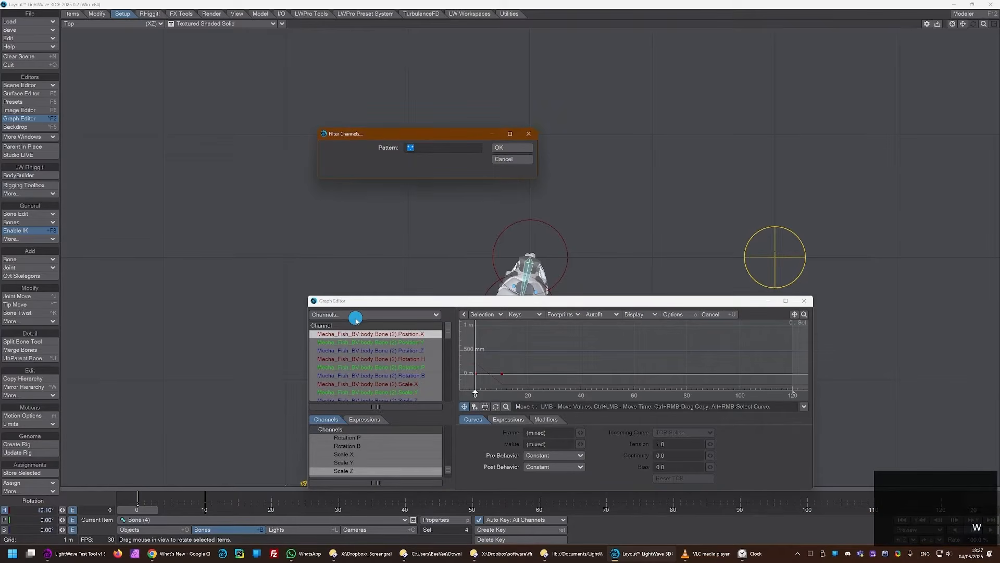
{"action": "left_click", "coordinate": [356, 317]}
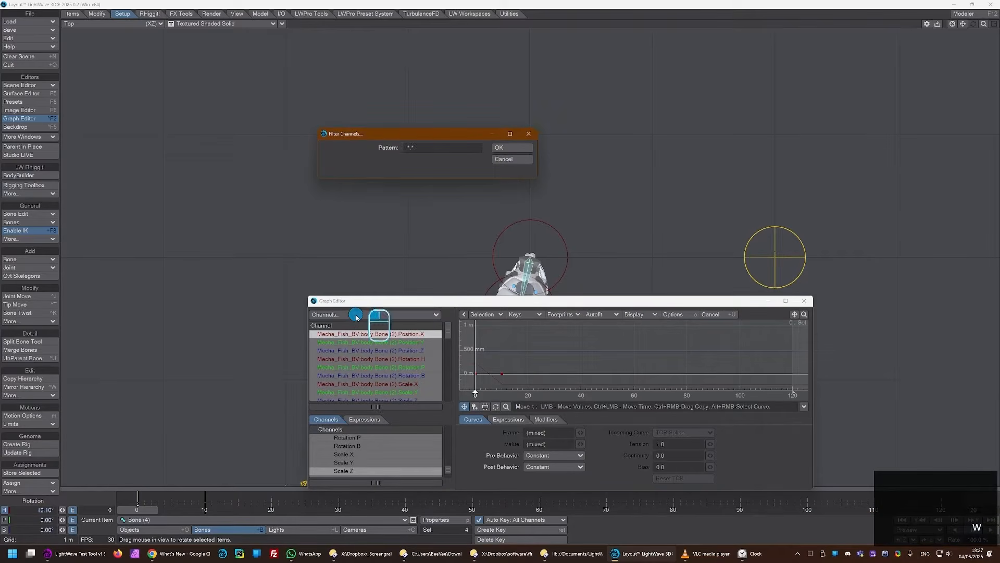
{"action": "left_click", "coordinate": [444, 148]}
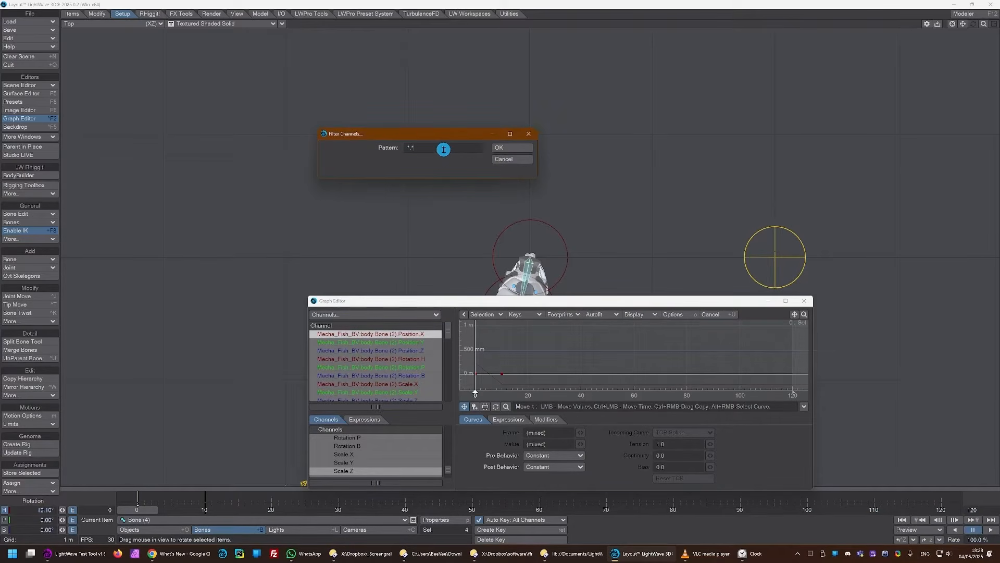
{"action": "key", "text": "BackSpace"}
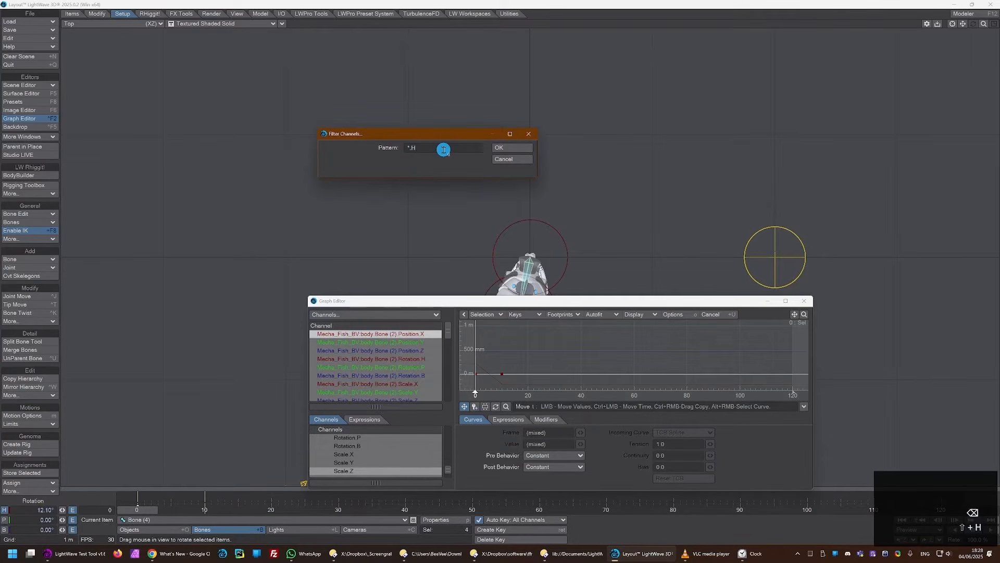
{"action": "key", "text": "Return"}
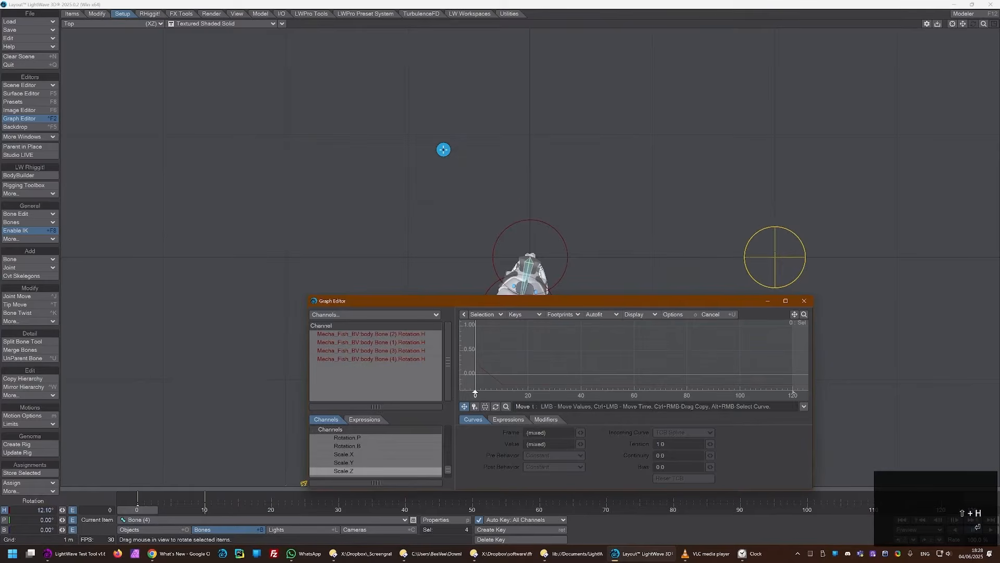
{"action": "left_click", "coordinate": [388, 314]}
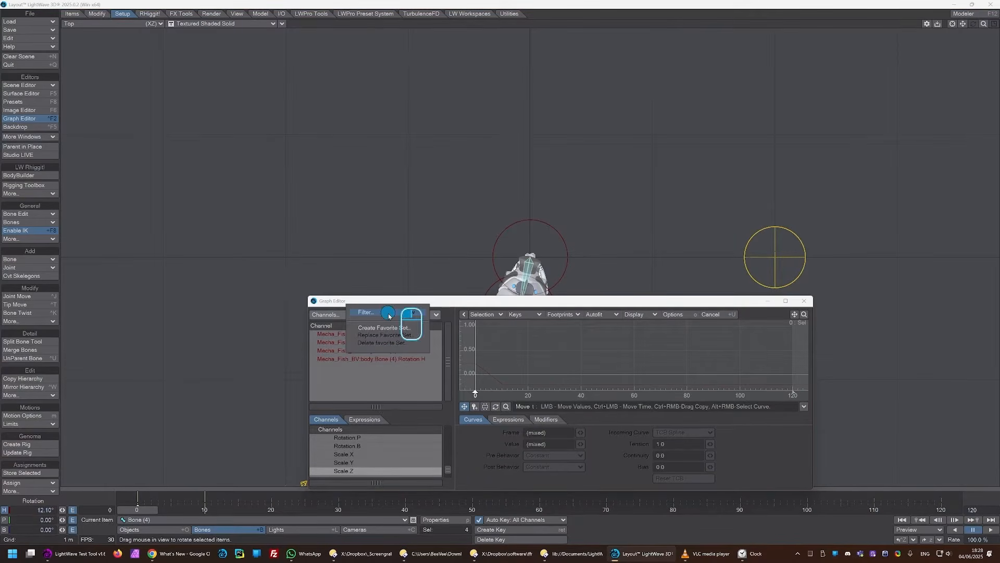
{"action": "left_click", "coordinate": [411, 299]}
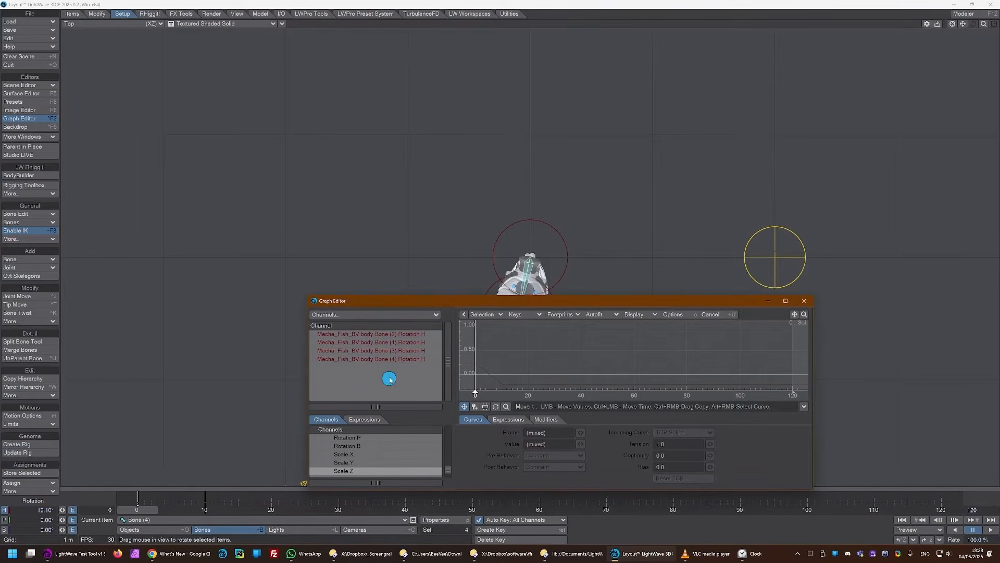
Step: Set the post behavior of all four bones' heading curves to Oscillate, adjust their keys' tension, and scrub the timeline to check the swing
{"action": "left_click_drag", "start_coordinate": [391, 335], "coordinate": [390, 359]}
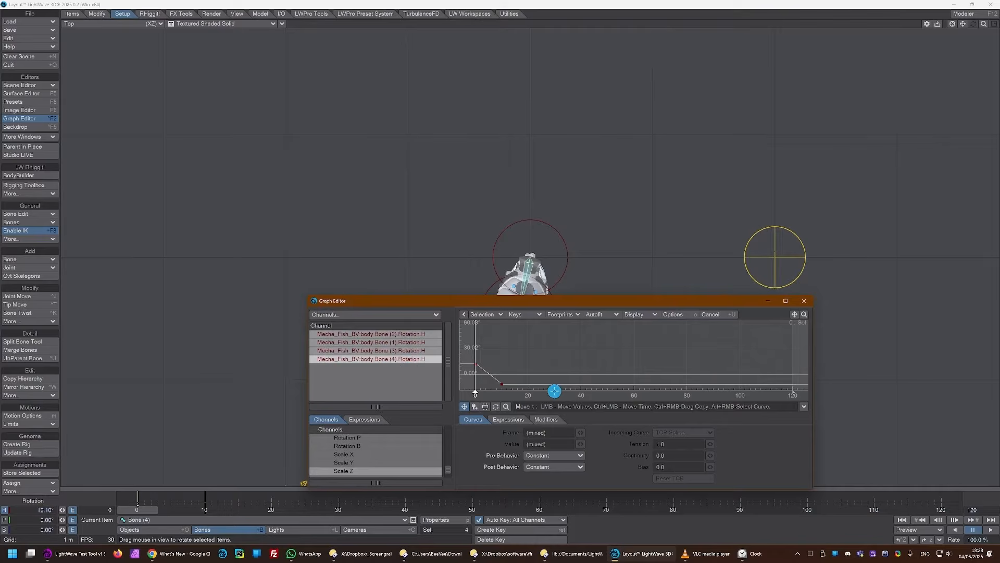
{"action": "key", "text": "a"}
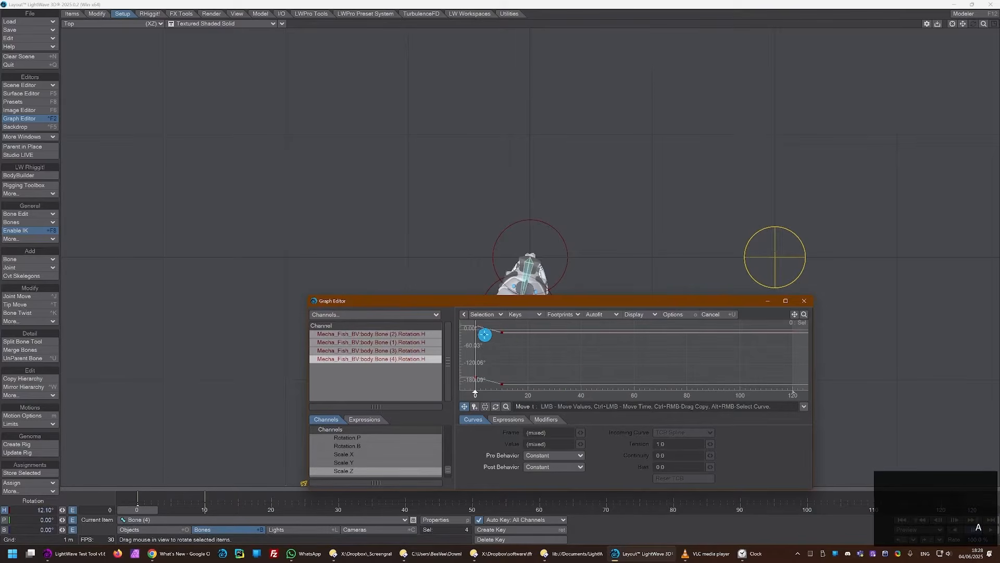
{"action": "left_click_drag", "start_coordinate": [467, 319], "coordinate": [536, 395]}
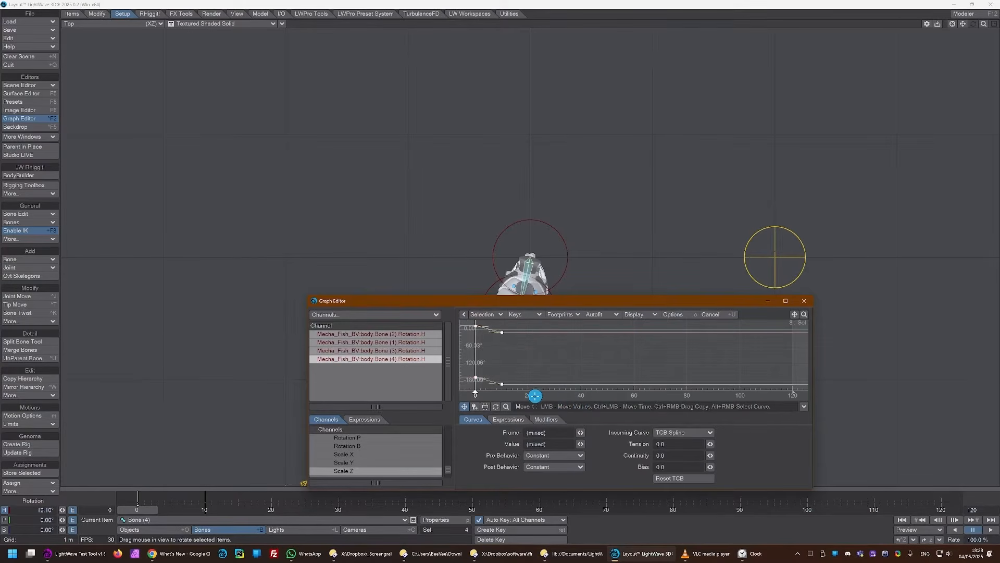
{"action": "left_click", "coordinate": [552, 467]}
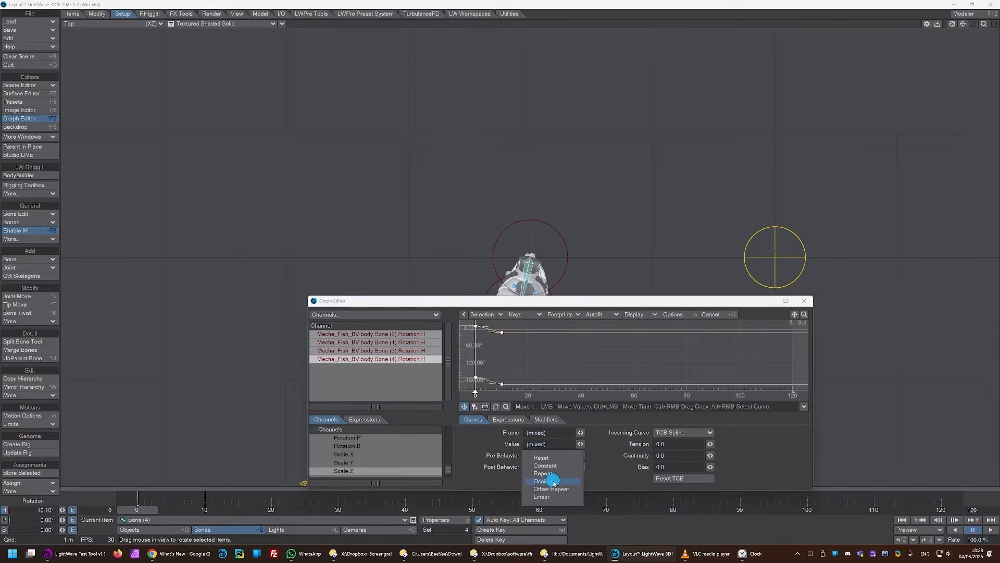
{"action": "left_click", "coordinate": [553, 480]}
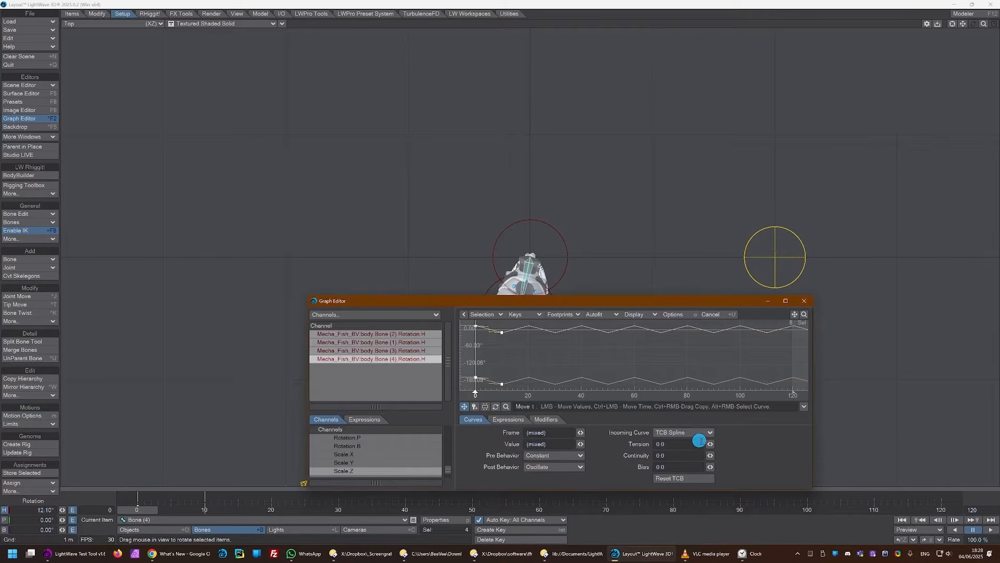
{"action": "mouse_move", "coordinate": [709, 444]}
{"action": "left_mouse_down"}
{"action": "mouse_move", "coordinate": [755, 447]}
{"action": "mouse_move", "coordinate": [712, 444]}
{"action": "left_mouse_up"}
{"action": "left_click", "coordinate": [805, 303]}
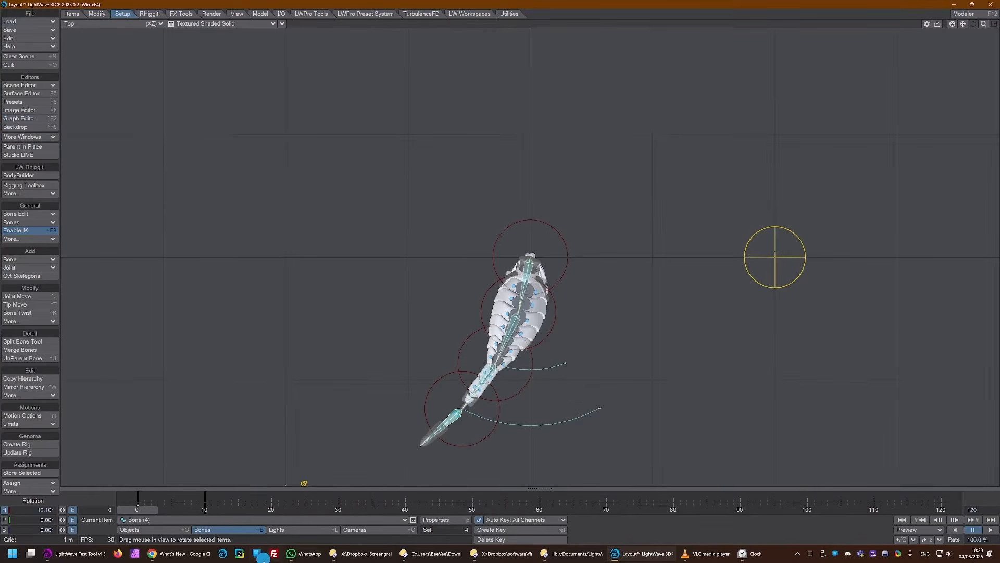
{"action": "mouse_move", "coordinate": [139, 515]}
{"action": "left_mouse_down"}
{"action": "mouse_move", "coordinate": [221, 517]}
{"action": "mouse_move", "coordinate": [120, 513]}
{"action": "left_mouse_up"}
Step: Split the view into two side-by-side viewports, with a wide Top view beside the Current Camera view
{"action": "scroll", "coordinate": [511, 315], "scroll_direction": "down", "scroll_amount": 6}
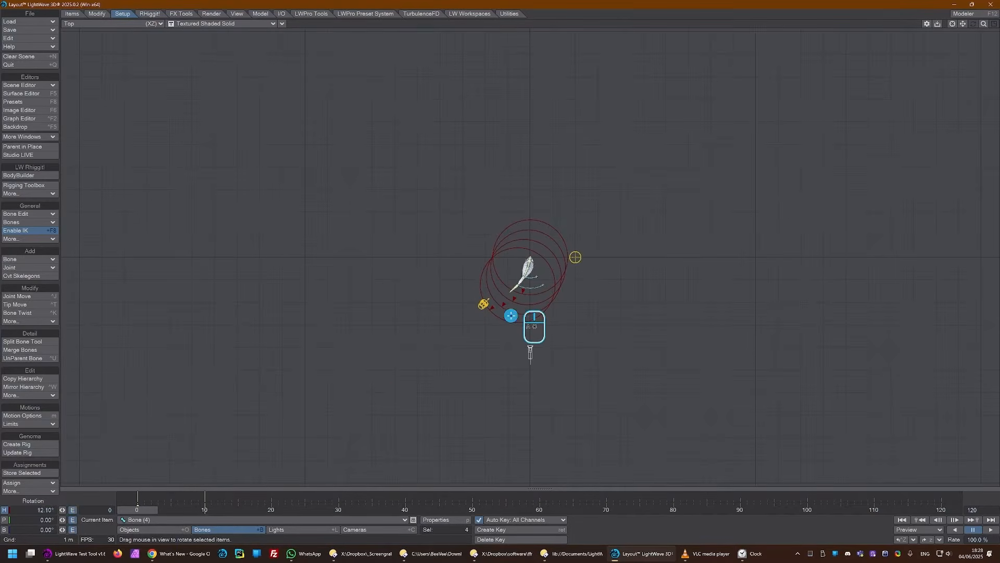
{"action": "left_click_drag", "start_coordinate": [648, 329], "coordinate": [564, 340], "text": "alt"}
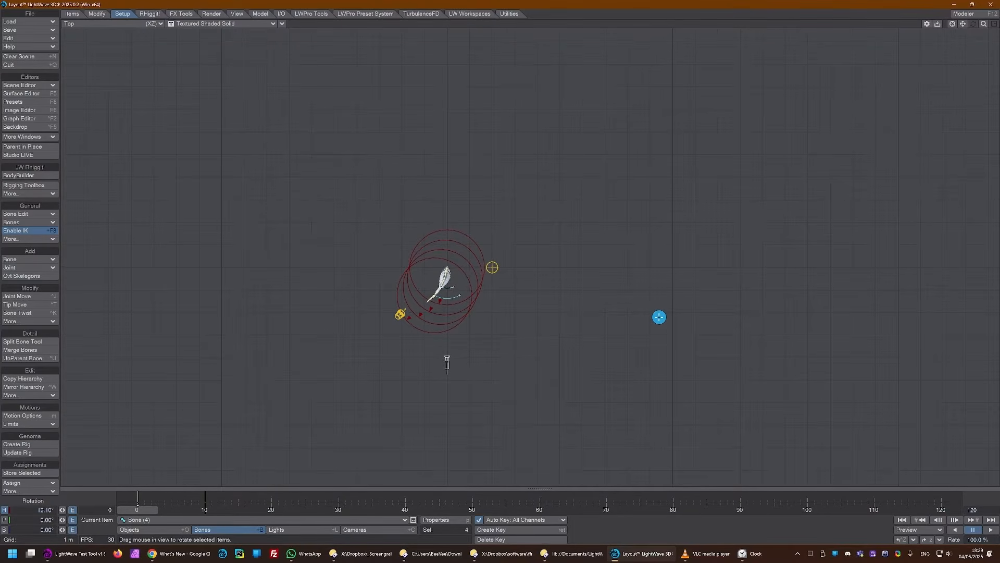
{"action": "key", "text": "F4"}
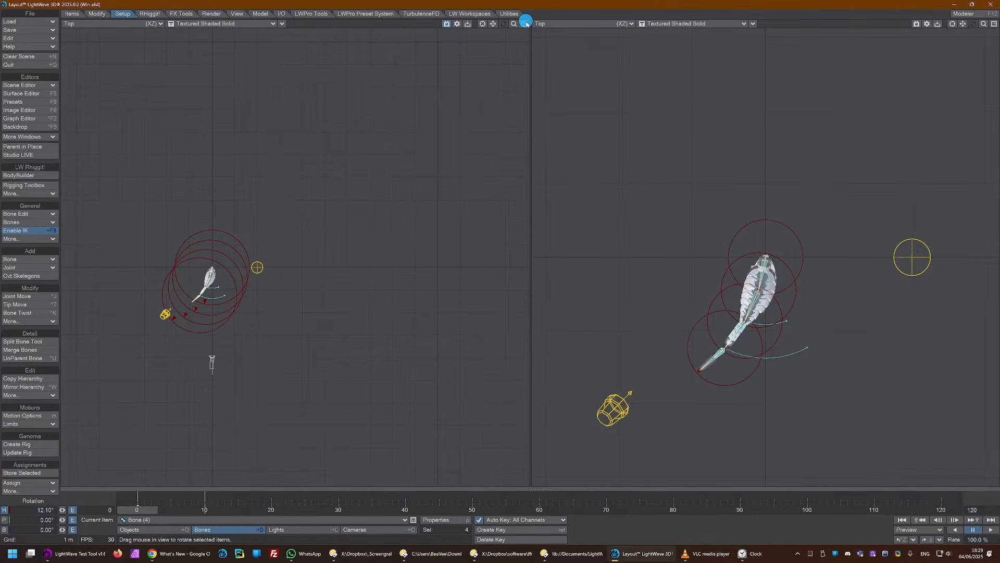
{"action": "key", "text": "ctrl"}
{"action": "key", "text": "ctrl"}
{"action": "key", "text": "6"}
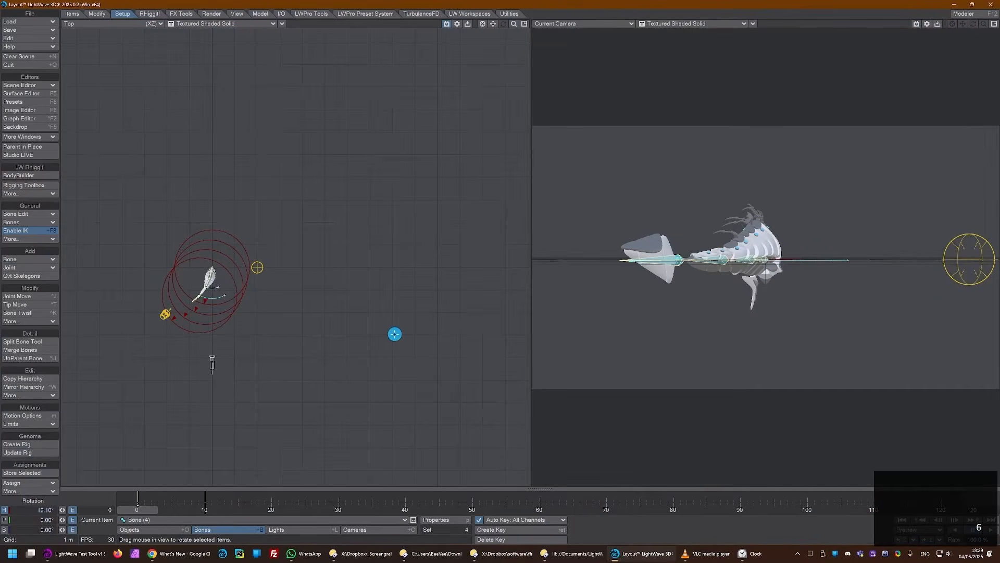
Step: Move the Mecha_Fish_BV:body object to about X 7.18 m, Z 9.62 m at frame 0 and X 1.55 m, Z -2.75 m at frame 120
{"action": "key", "text": "t"}
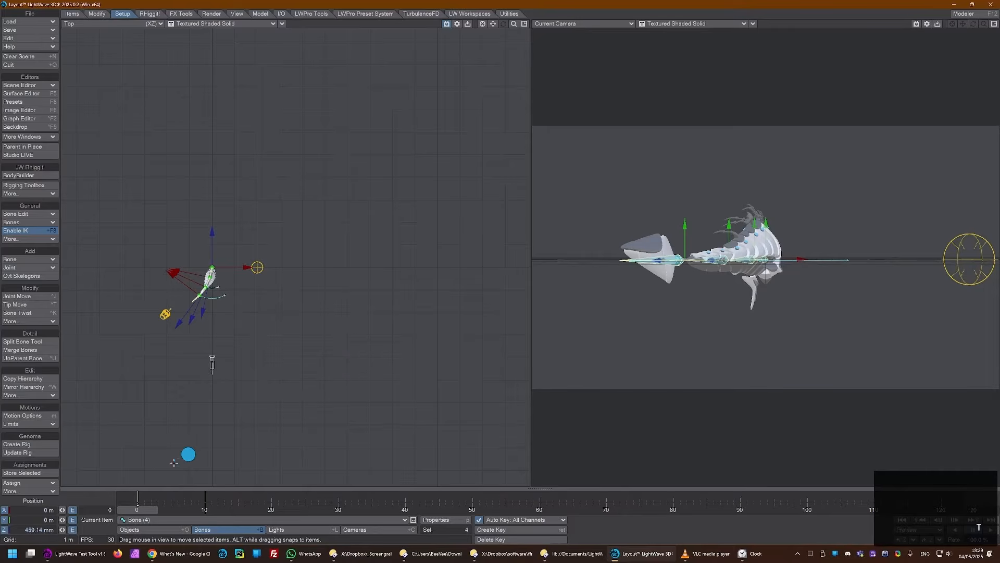
{"action": "left_click", "coordinate": [151, 530]}
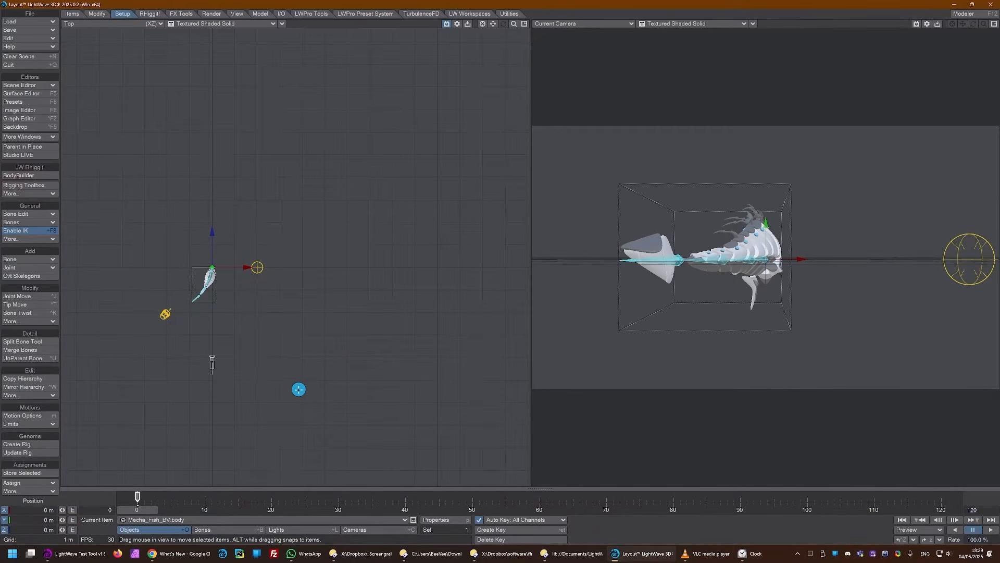
{"action": "left_click_drag", "start_coordinate": [297, 393], "coordinate": [312, 415]}
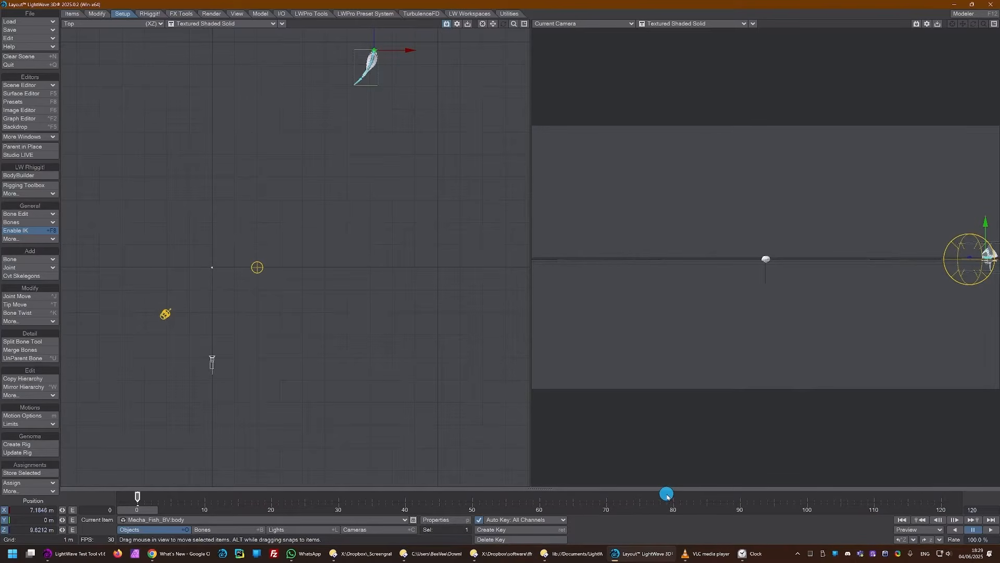
{"action": "key", "text": "Left"}
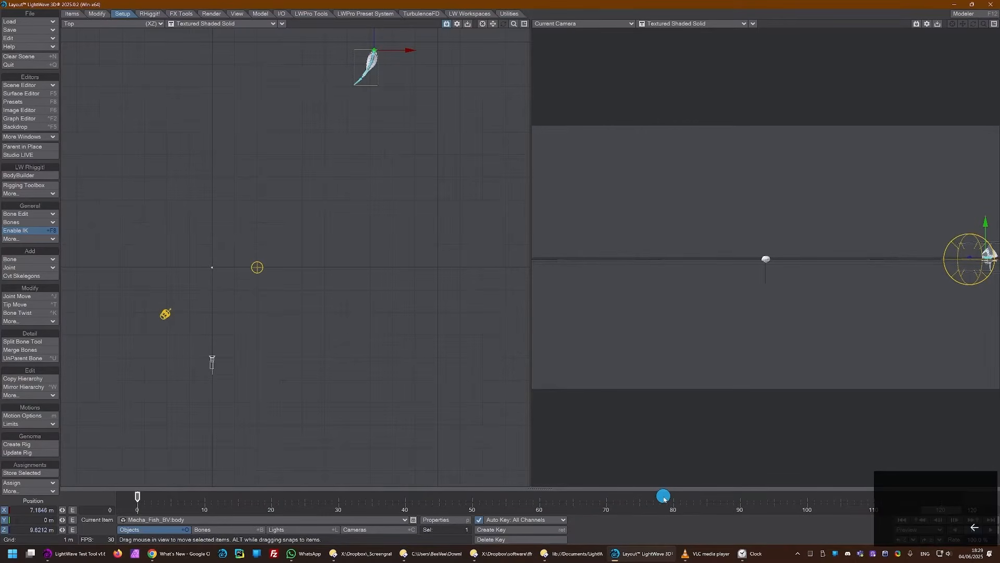
{"action": "left_click_drag", "start_coordinate": [400, 203], "coordinate": [401, 203]}
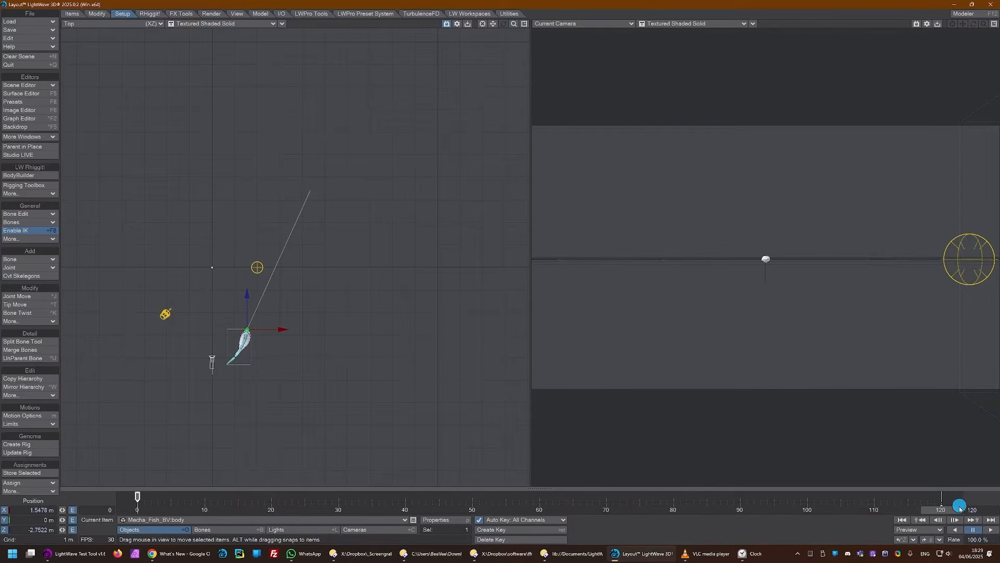
Step: Extend the timeline to 450 frames and shift the fish's frame 120 position key to frame 450
{"action": "left_click", "coordinate": [982, 509]}
{"action": "type", "text": "450"}
{"action": "key", "text": "Return"}
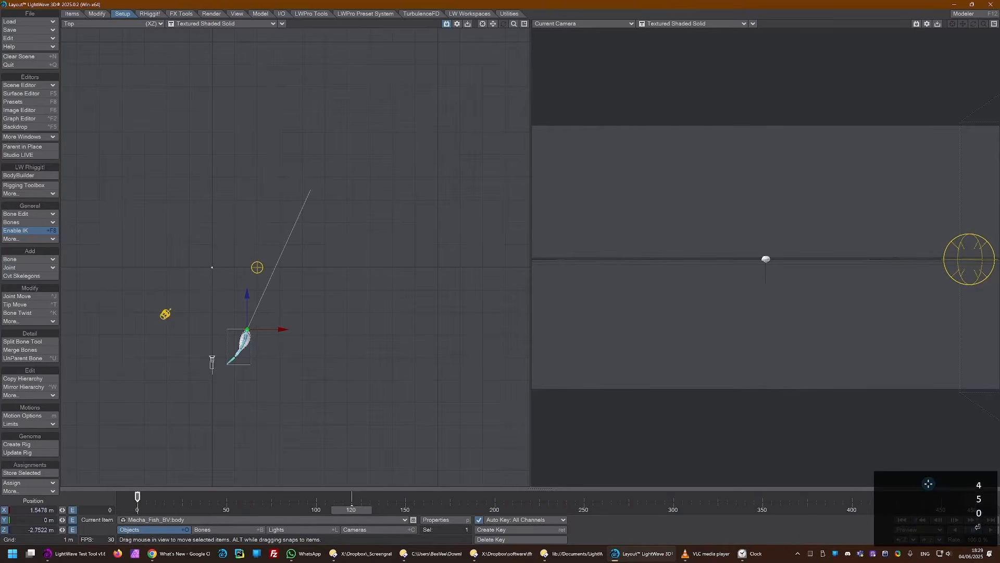
{"action": "left_click", "coordinate": [920, 499]}
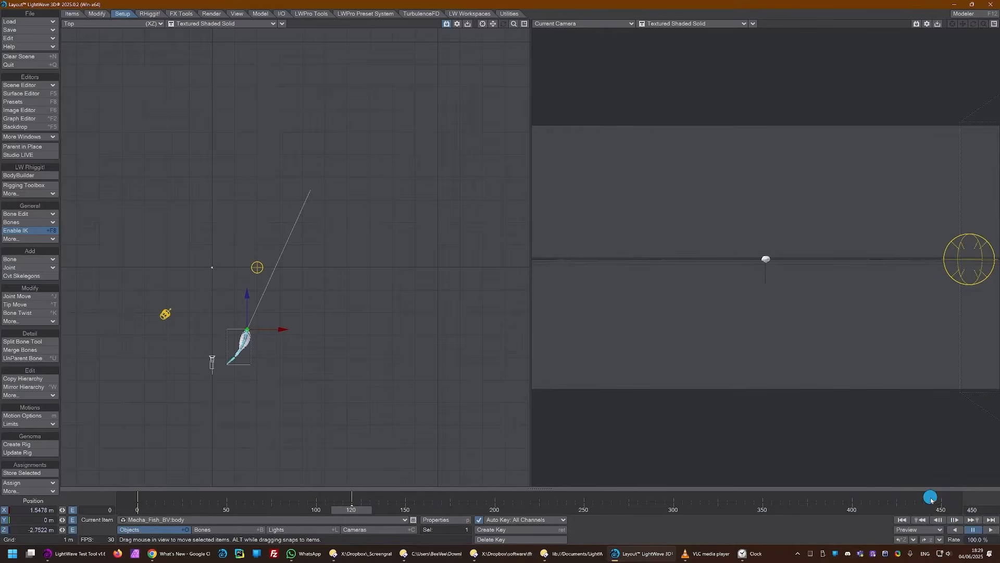
{"action": "left_click", "coordinate": [345, 498]}
{"action": "left_click_drag", "start_coordinate": [352, 498], "coordinate": [939, 498]}
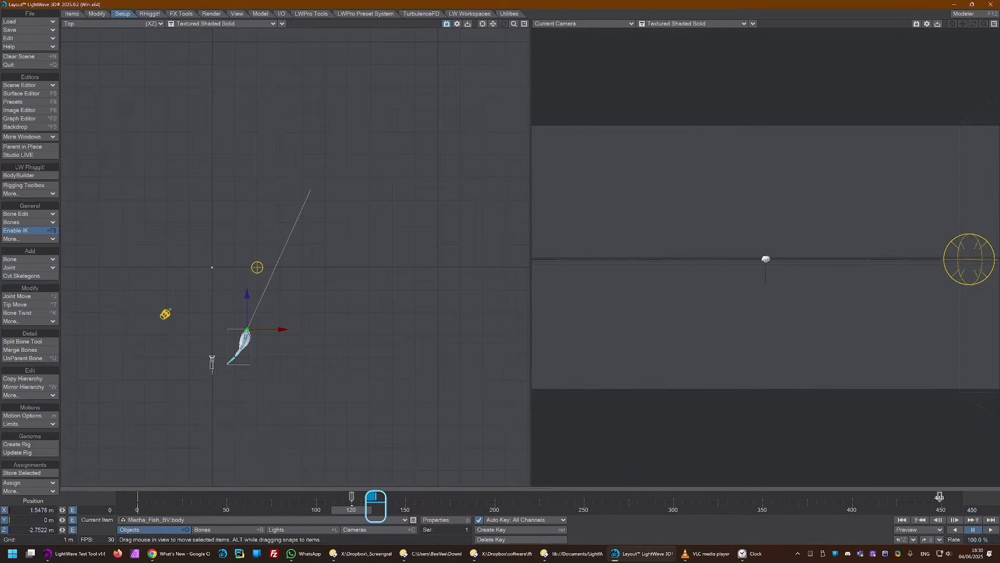
{"action": "left_click", "coordinate": [352, 498]}
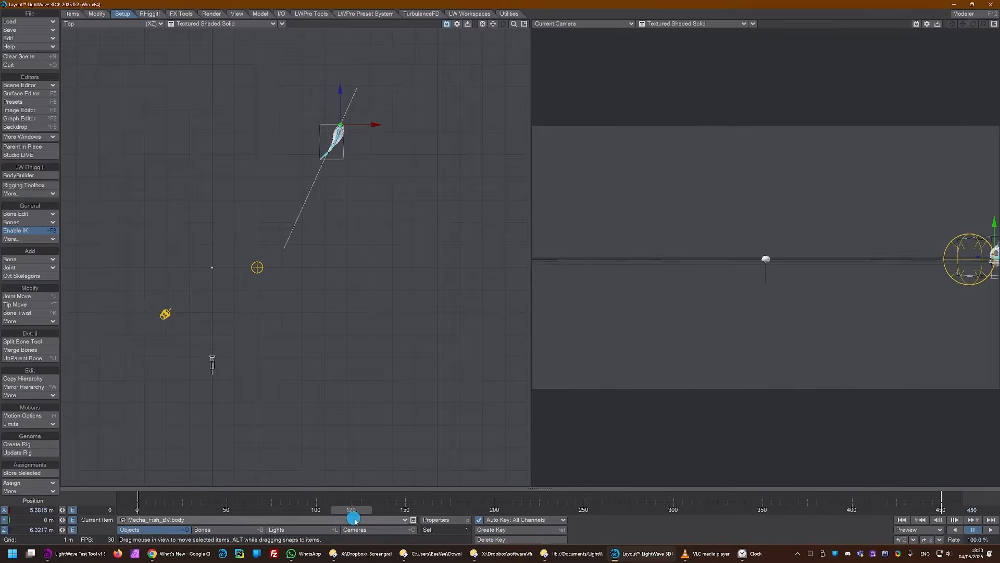
Step: Around frame 280, move the fish to about X -1.68 m, Z -1.46 m to curve its path, and scrub to check it
{"action": "left_click_drag", "start_coordinate": [358, 511], "coordinate": [382, 523]}
{"action": "mouse_move", "coordinate": [344, 360]}
{"action": "left_mouse_down"}
{"action": "mouse_move", "coordinate": [361, 361]}
{"action": "mouse_move", "coordinate": [352, 371]}
{"action": "mouse_move", "coordinate": [363, 362]}
{"action": "left_mouse_up"}
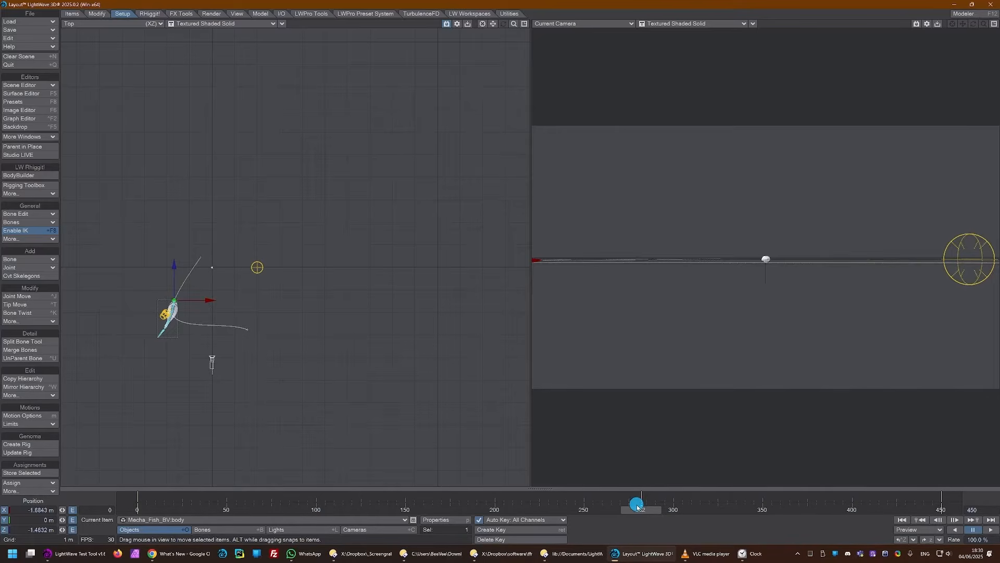
{"action": "left_click_drag", "start_coordinate": [646, 510], "coordinate": [671, 510]}
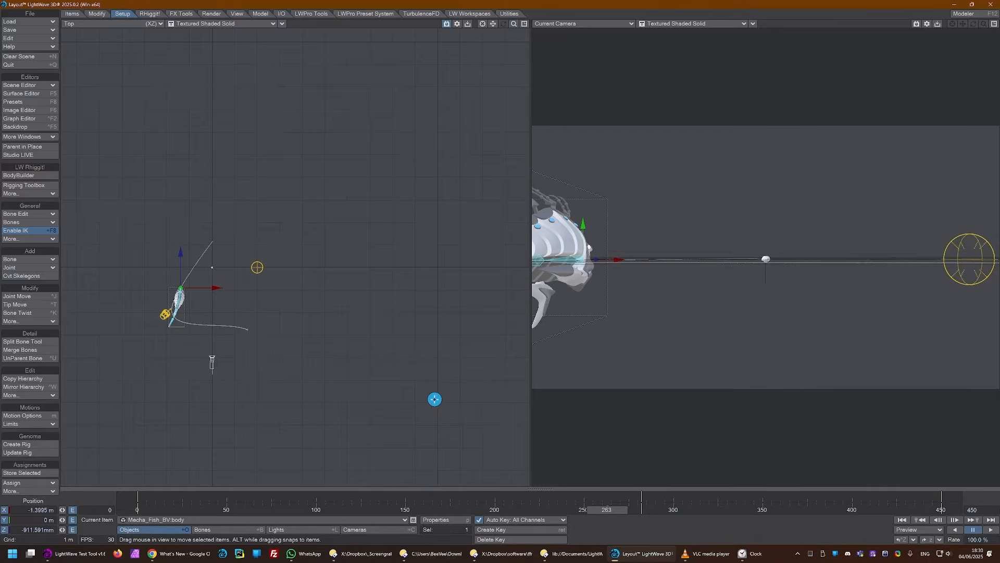
Step: Set the fish object's heading controller to Align to Path in its Motion Options and play the animation
{"action": "key", "text": "m"}
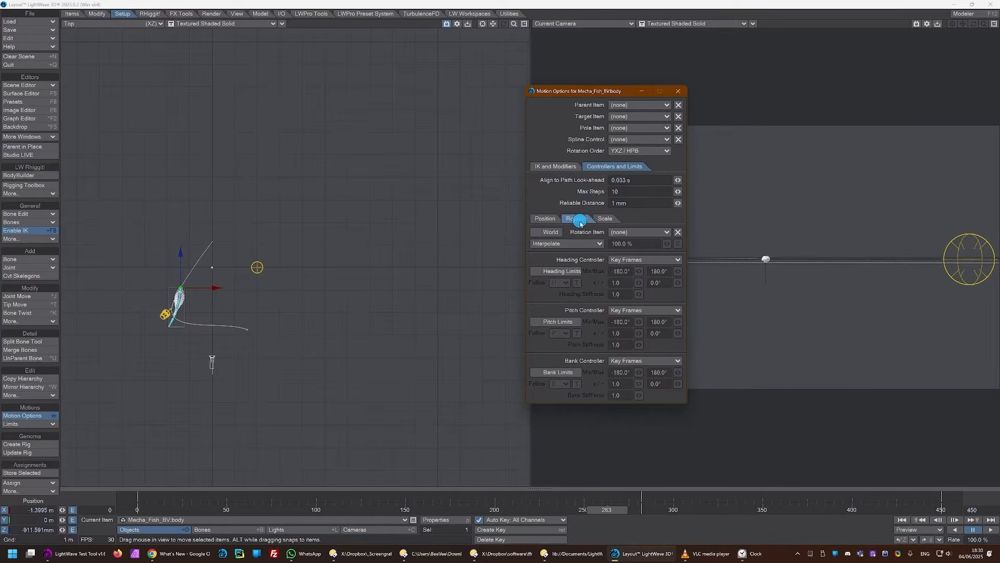
{"action": "left_click", "coordinate": [656, 262]}
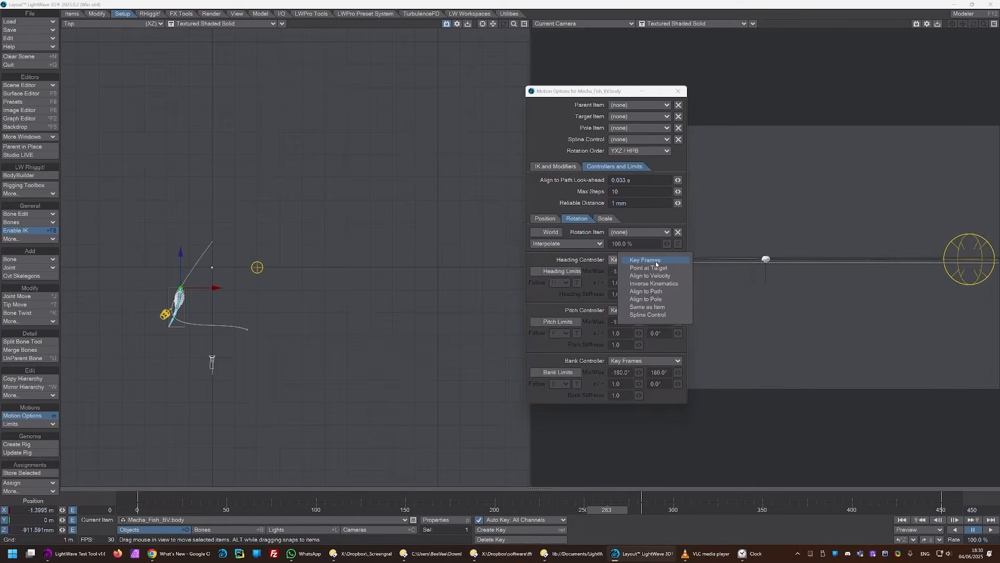
{"action": "left_click", "coordinate": [649, 291]}
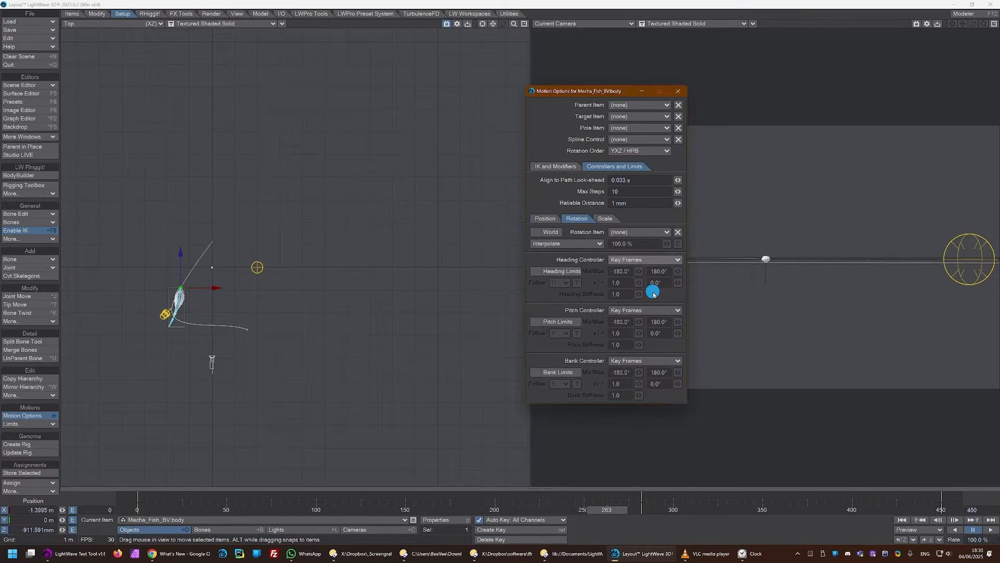
{"action": "left_click", "coordinate": [678, 92]}
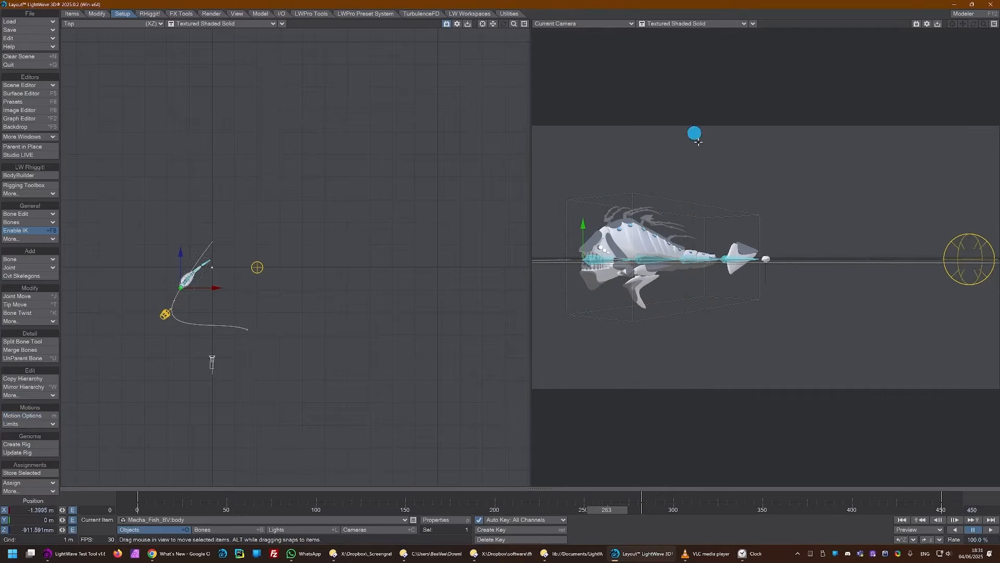
{"action": "left_click", "coordinate": [991, 530]}
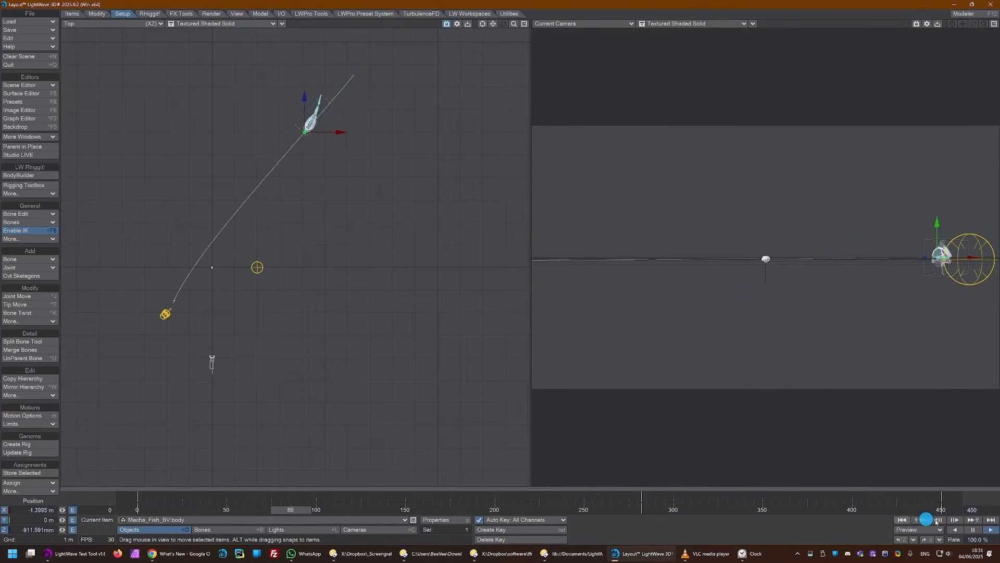
Step: Adjust the fish's path by moving it to about X 2.45 m, Z -2.45 m at frame 450 and X -1.78 m, Z -0.93 m at frame 282
{"action": "left_click", "coordinate": [971, 519]}
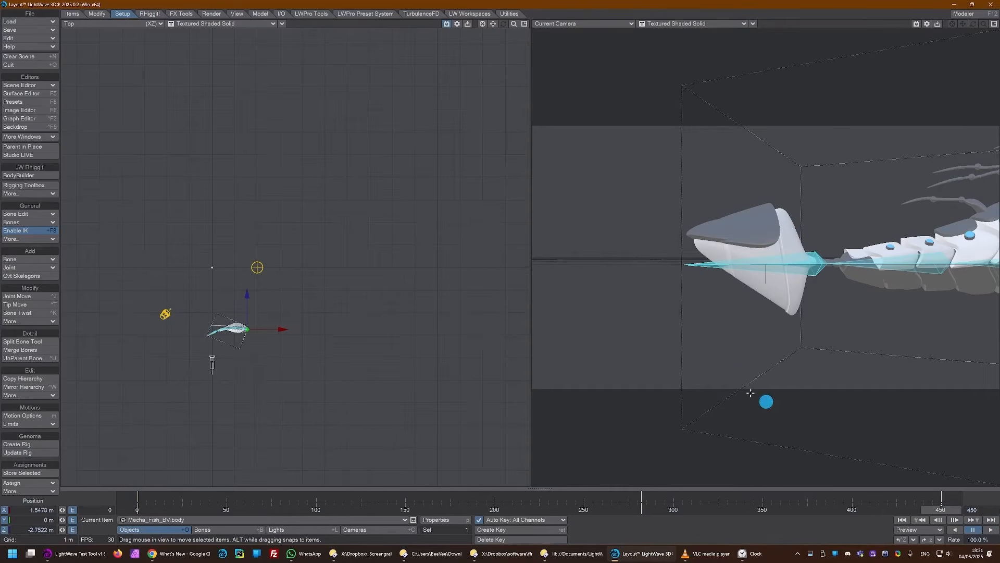
{"action": "left_click_drag", "start_coordinate": [411, 389], "coordinate": [408, 423]}
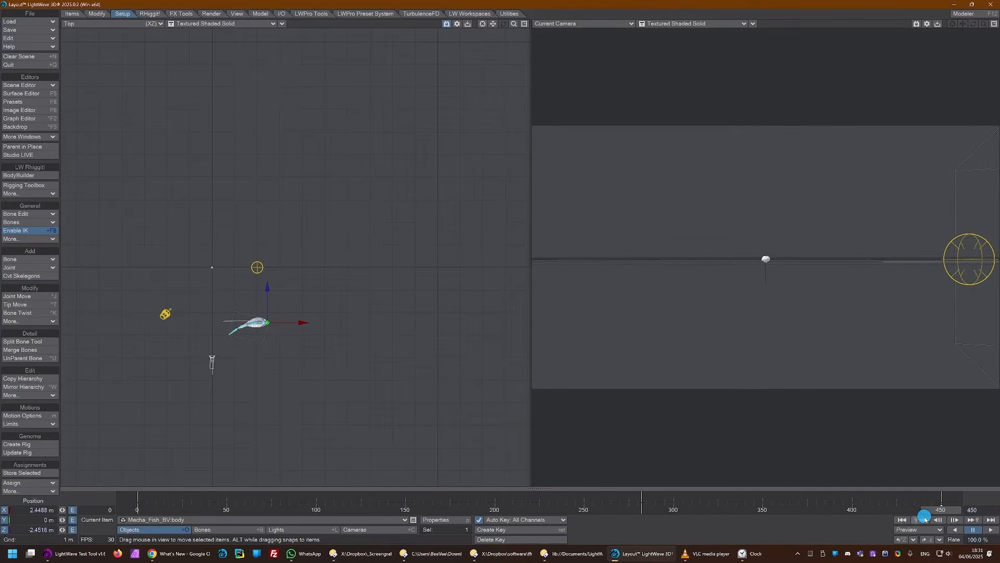
{"action": "key", "text": "shift+Left"}
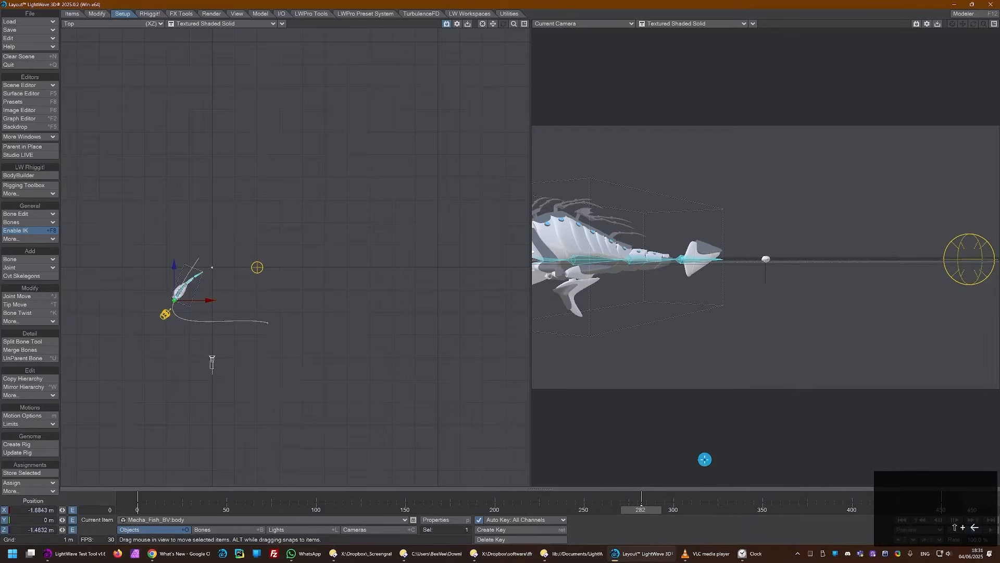
{"action": "mouse_move", "coordinate": [319, 418]}
{"action": "left_mouse_down"}
{"action": "mouse_move", "coordinate": [339, 425]}
{"action": "mouse_move", "coordinate": [318, 416]}
{"action": "left_mouse_up"}
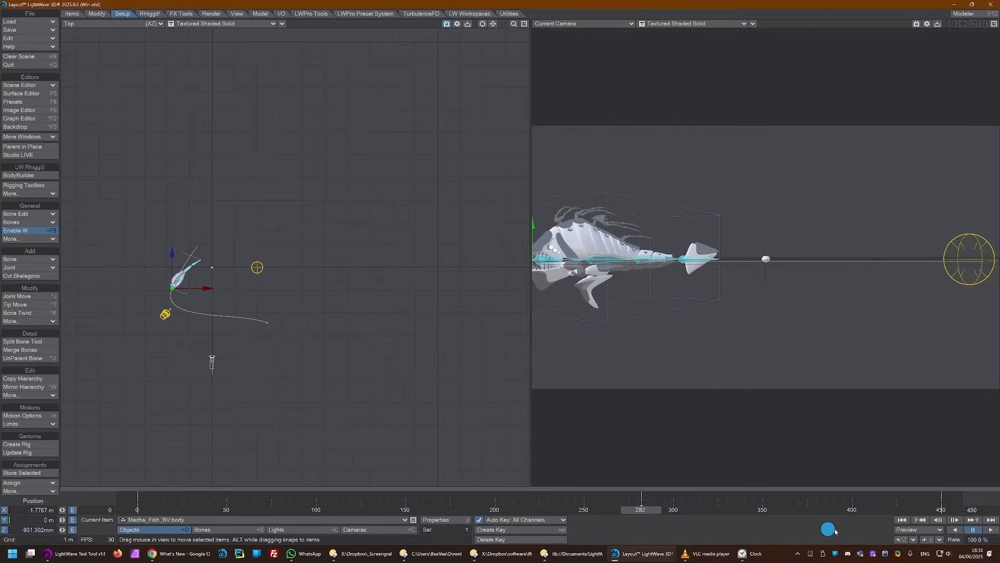
Step: Play the fish animation from frame 0 to check the adjusted path, and return to the first frame
{"action": "left_click", "coordinate": [903, 520]}
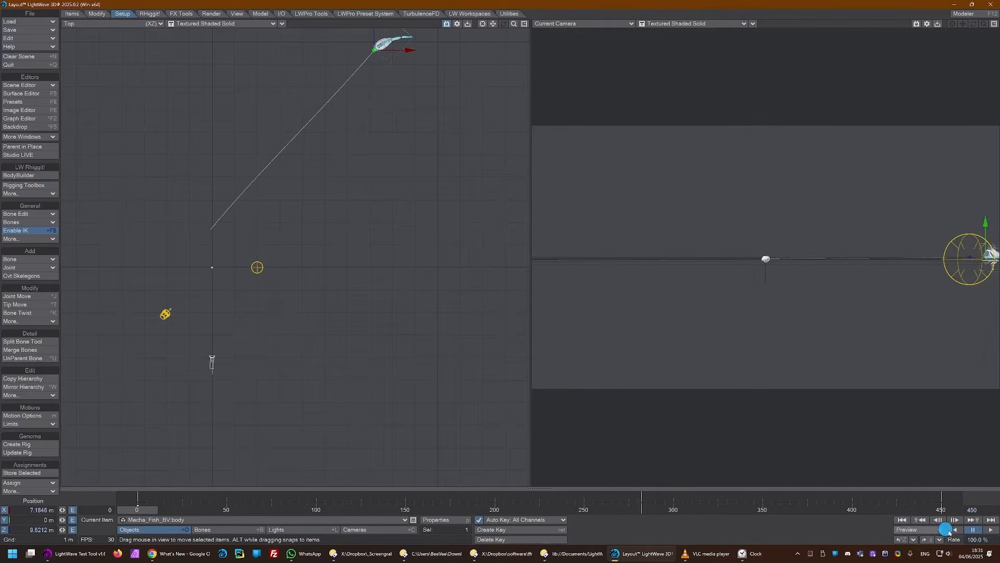
{"action": "left_click", "coordinate": [991, 530]}
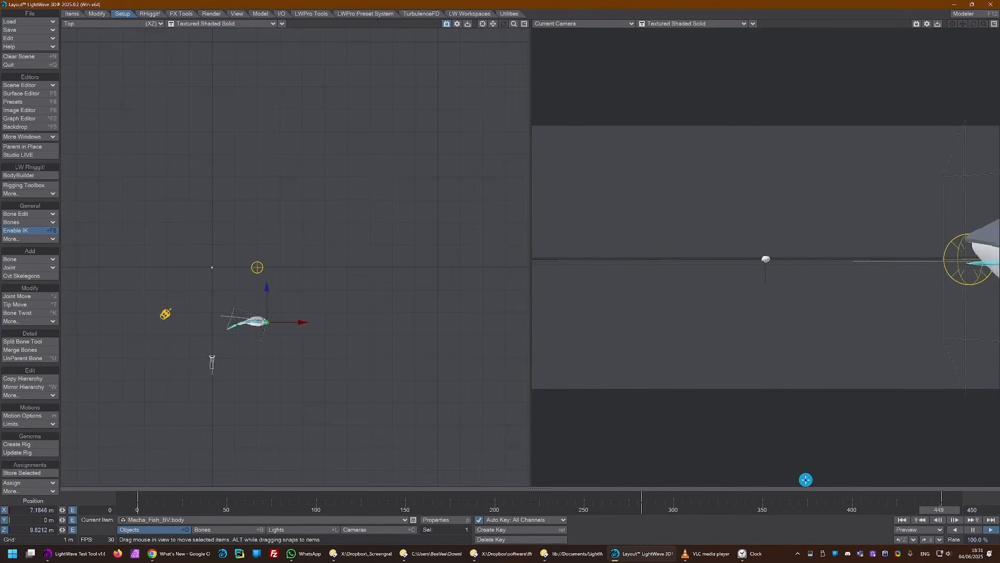
{"action": "left_click", "coordinate": [902, 519]}
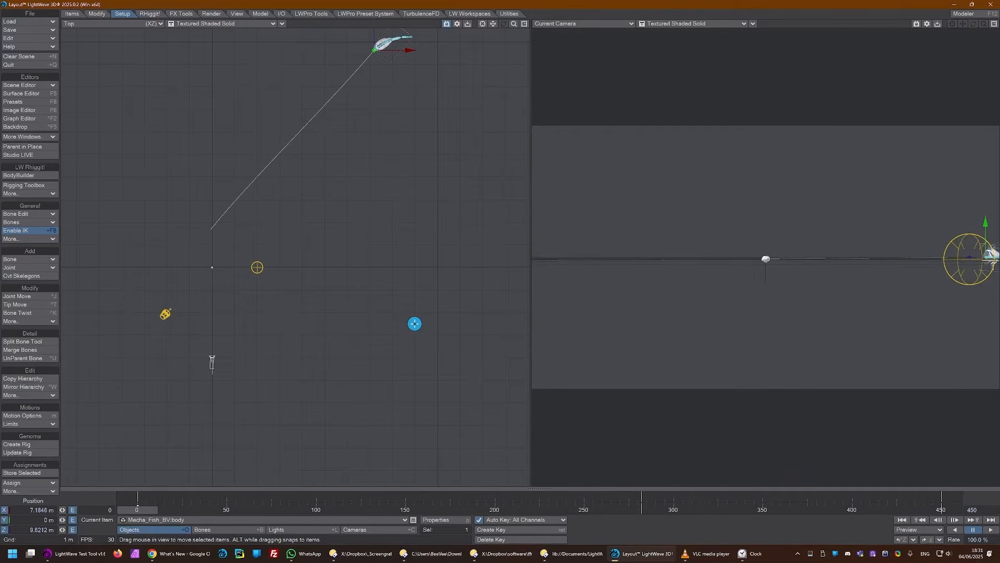
Step: Save the scene over the existing file fsh2.lws in the Scenes folder
{"action": "key", "text": "s"}
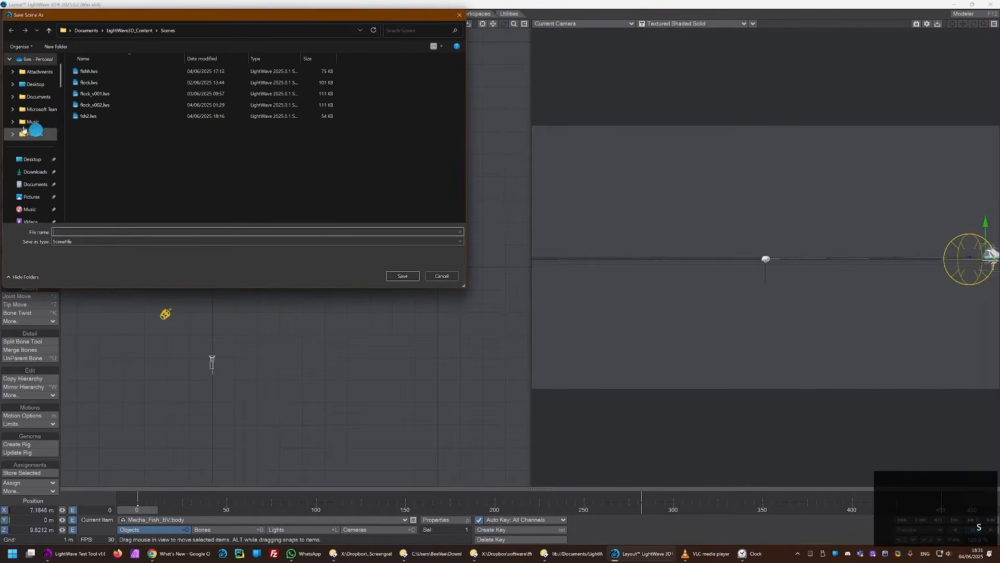
{"action": "double_click", "coordinate": [73, 117]}
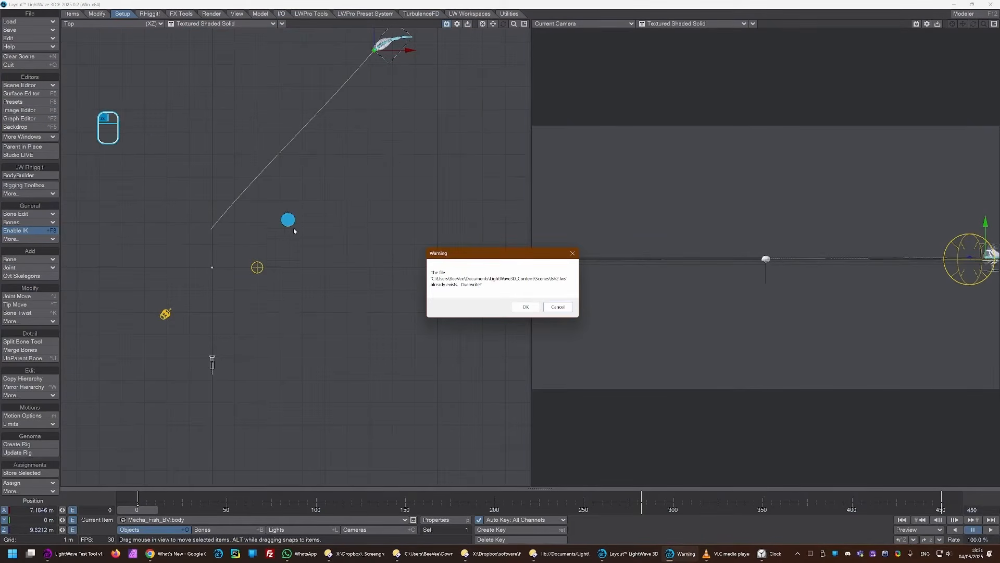
{"action": "left_click", "coordinate": [539, 309]}
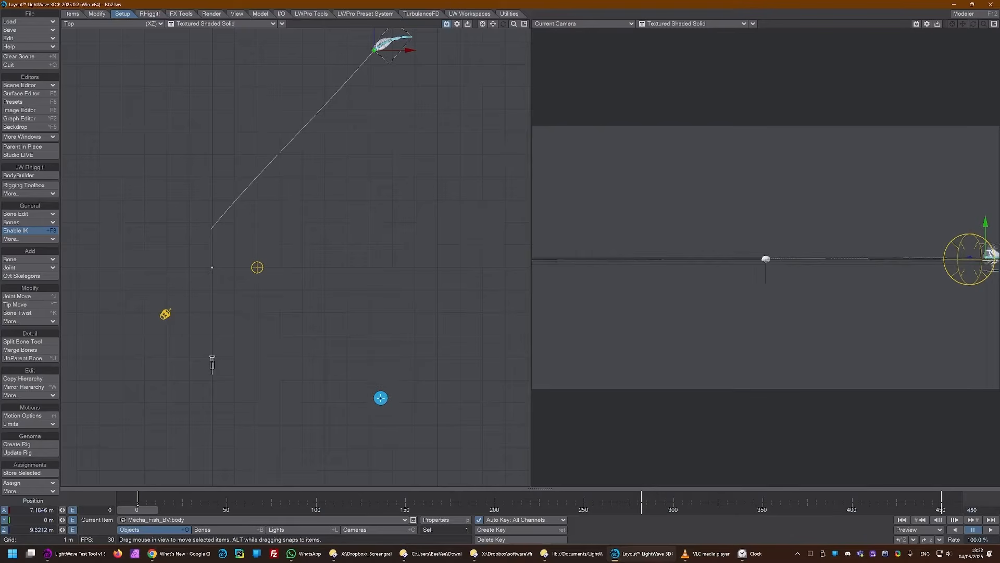
Step: Add a null object named Particles to the scene
{"action": "key", "text": "ctrl+F9"}
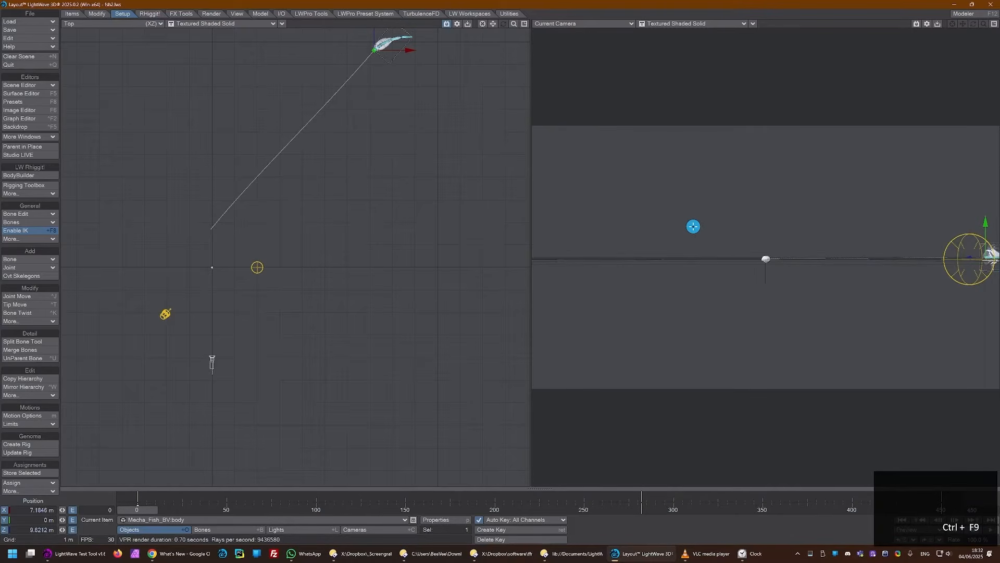
{"action": "key", "text": "ctrl+n"}
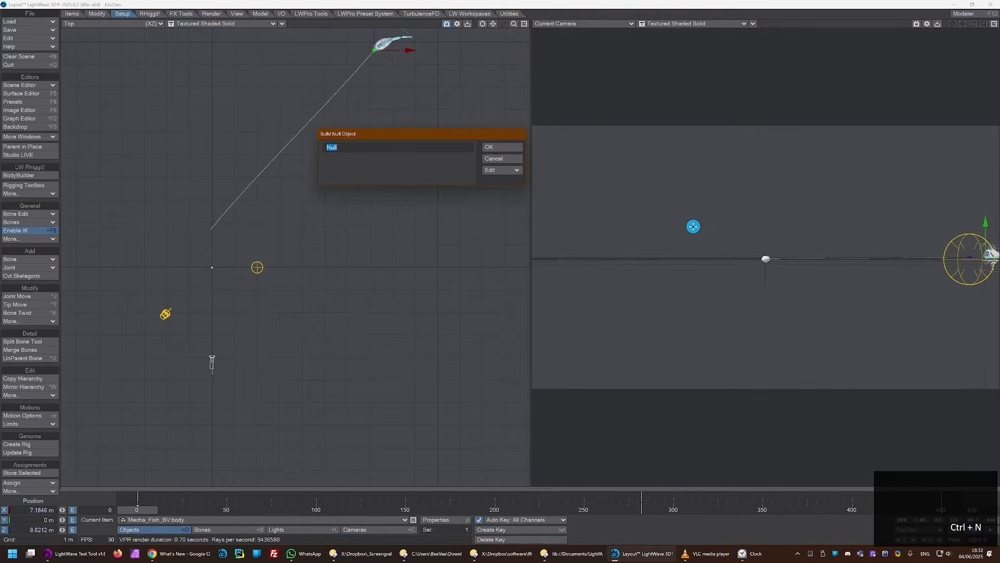
{"action": "type", "text": "Particles"}
{"action": "key", "text": "Return"}
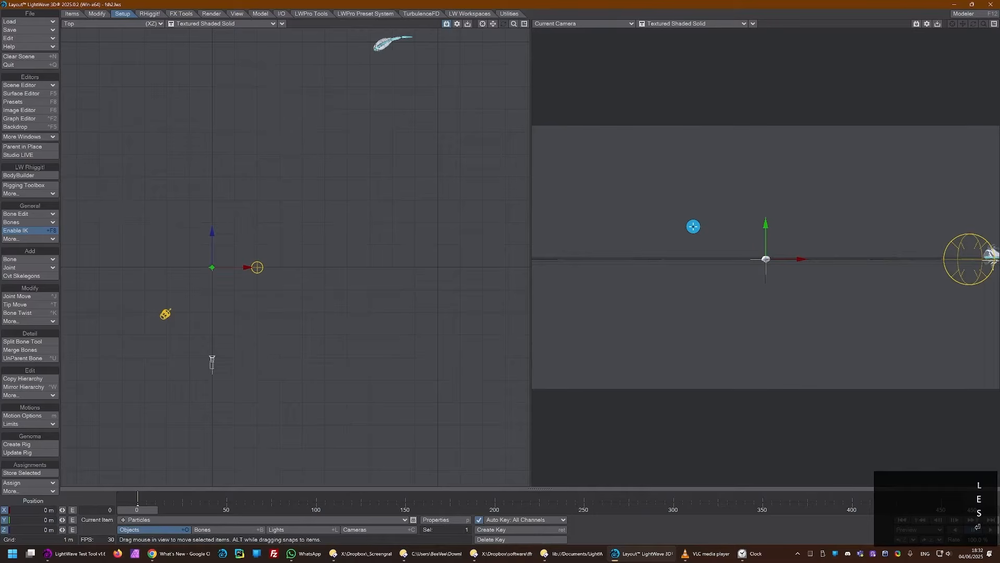
Step: Add an FX_Emitter to the Particles null and open the emitter's settings
{"action": "key", "text": "p"}
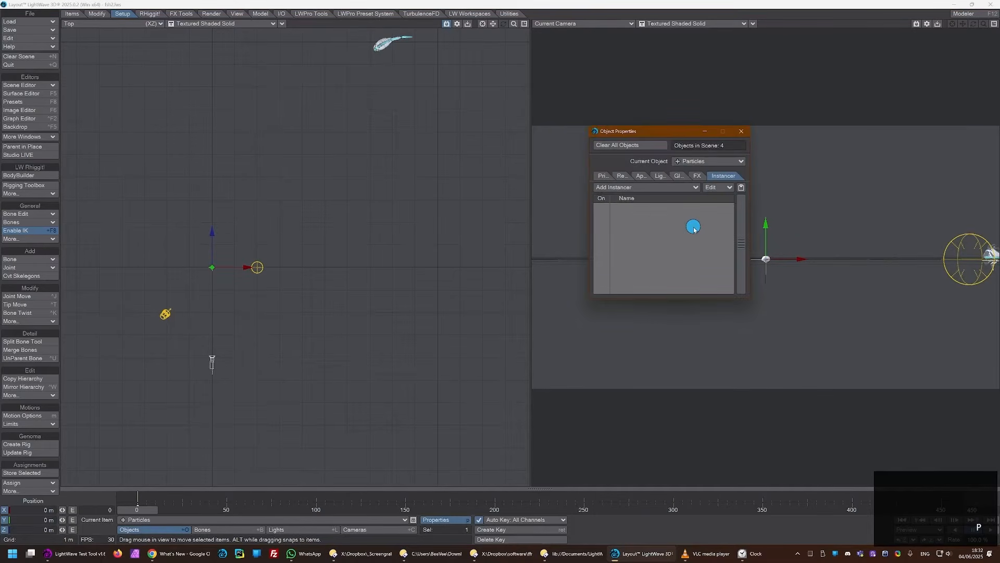
{"action": "left_click", "coordinate": [697, 174]}
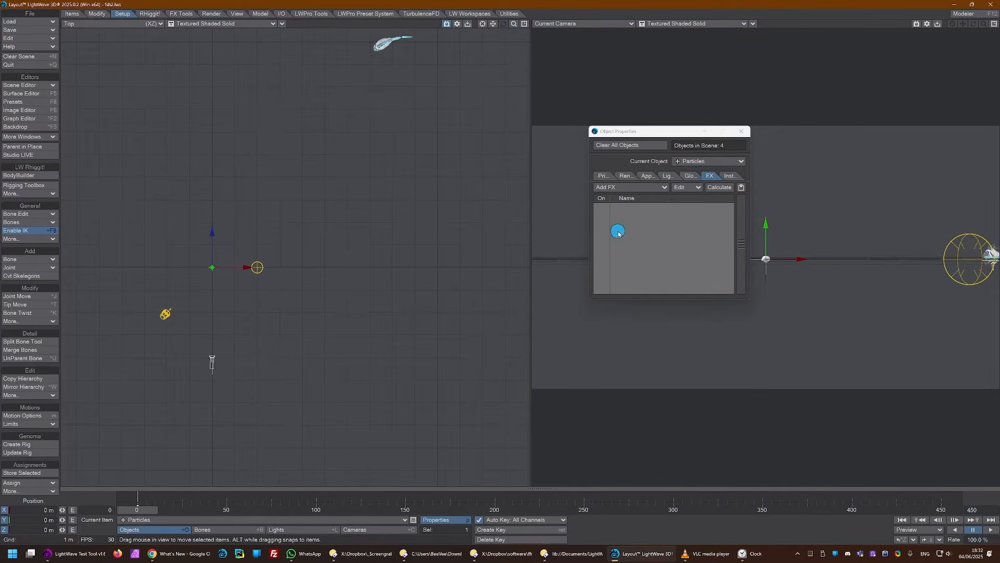
{"action": "left_click", "coordinate": [623, 188]}
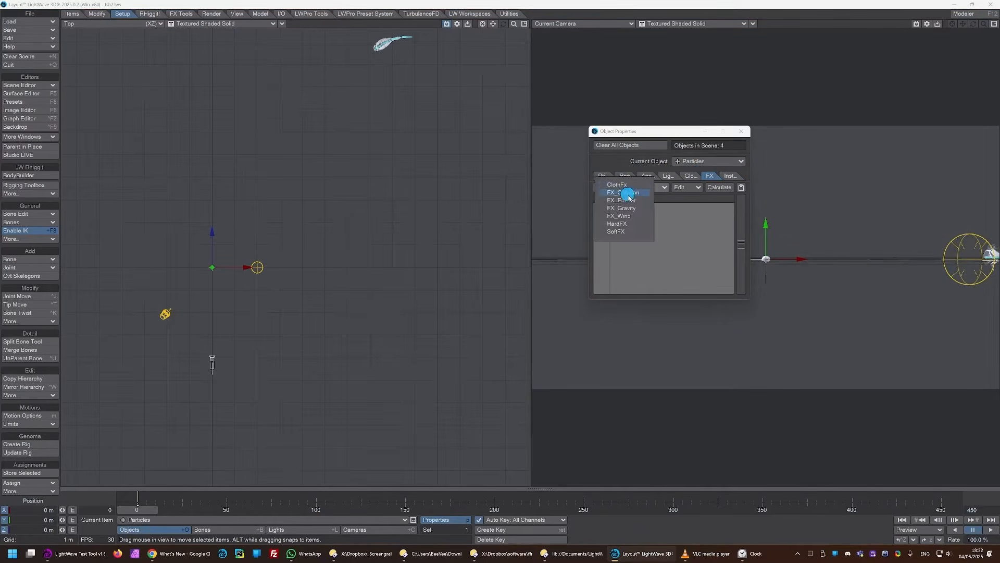
{"action": "left_click", "coordinate": [632, 200]}
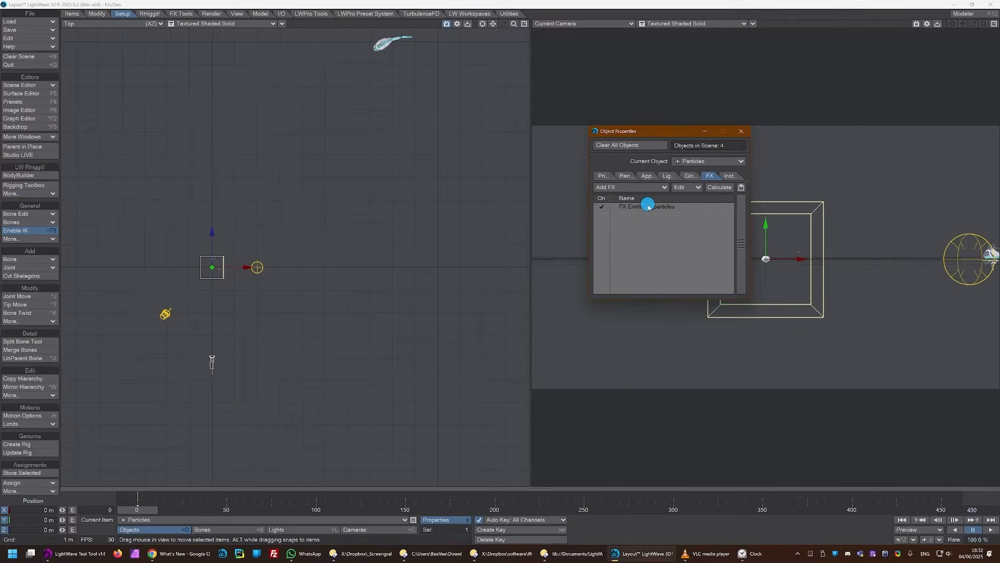
{"action": "double_click", "coordinate": [648, 206]}
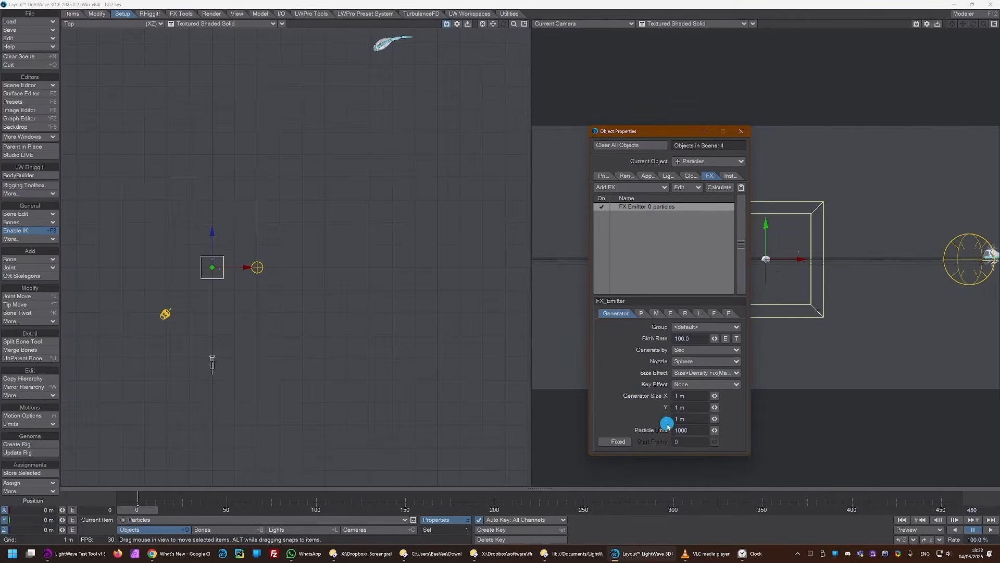
Step: Set the emitter's generator size to 30 m in X, 5 m in Y and 6 m in Z, and change its particle limit
{"action": "left_click_drag", "start_coordinate": [699, 393], "coordinate": [608, 394]}
{"action": "type", "text": "30"}
{"action": "key", "text": "Return"}
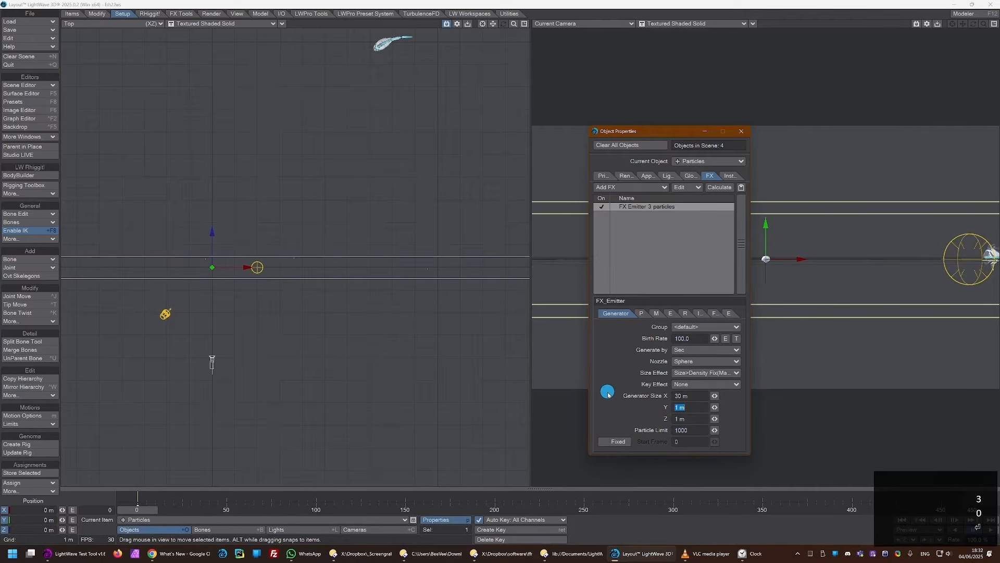
{"action": "key", "text": "Return"}
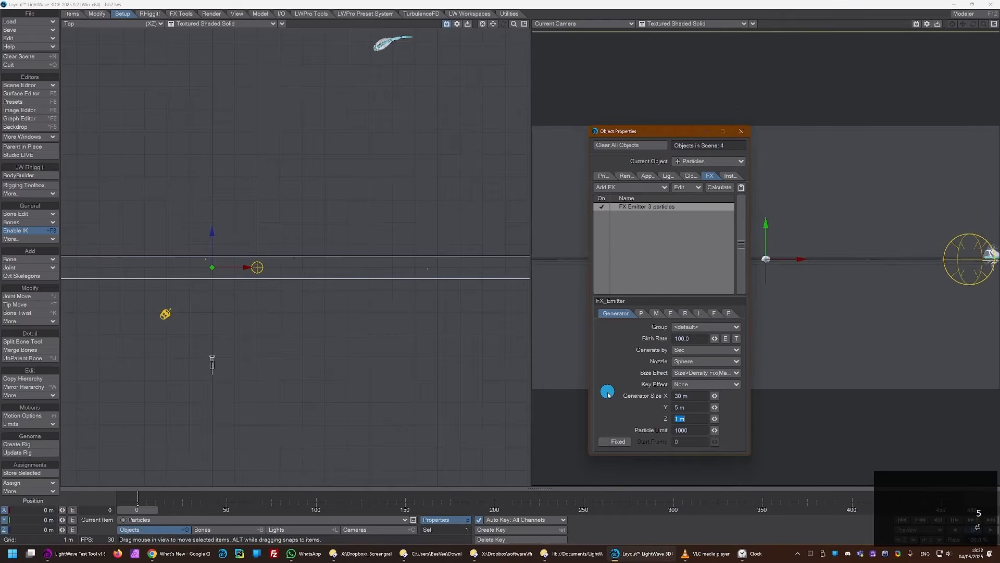
{"action": "key", "text": "Return"}
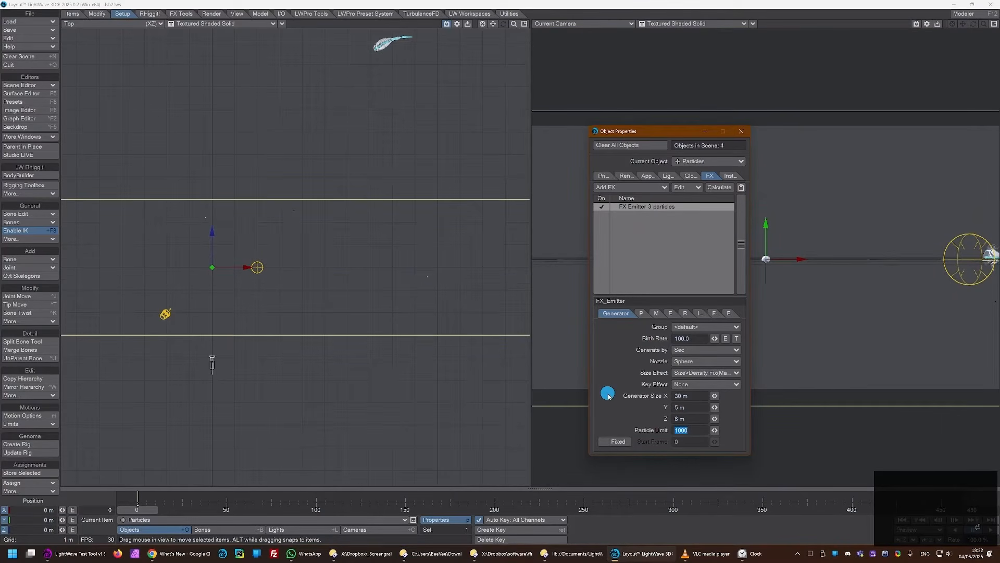
{"action": "type", "text": "12"}
Step: Set the particles' life time to 120 frames and play the animation with an unobstructed camera view
{"action": "left_click", "coordinate": [644, 313]}
{"action": "left_click", "coordinate": [688, 396]}
{"action": "type", "text": "120"}
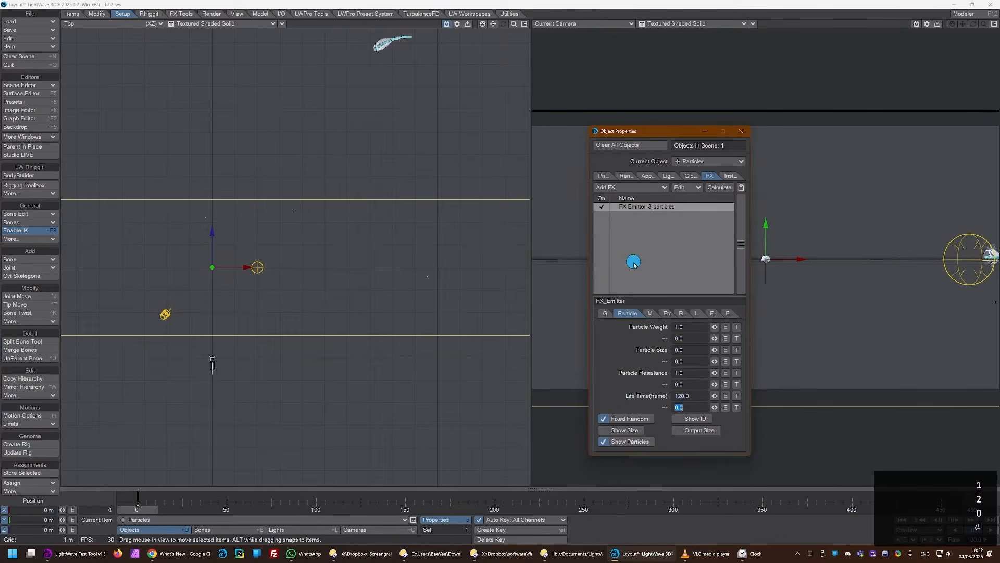
{"action": "left_click", "coordinate": [990, 529]}
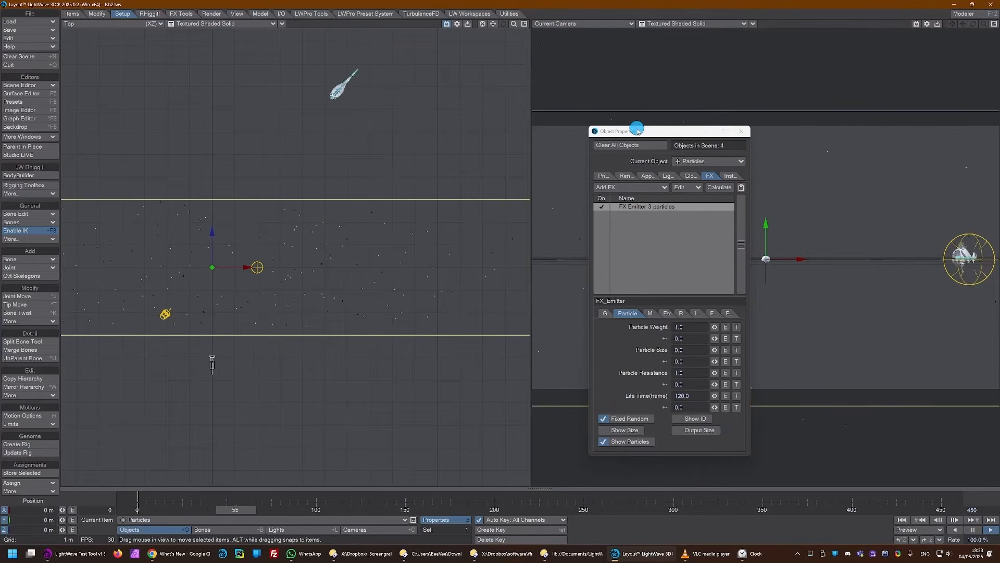
{"action": "left_click_drag", "start_coordinate": [638, 130], "coordinate": [372, 129]}
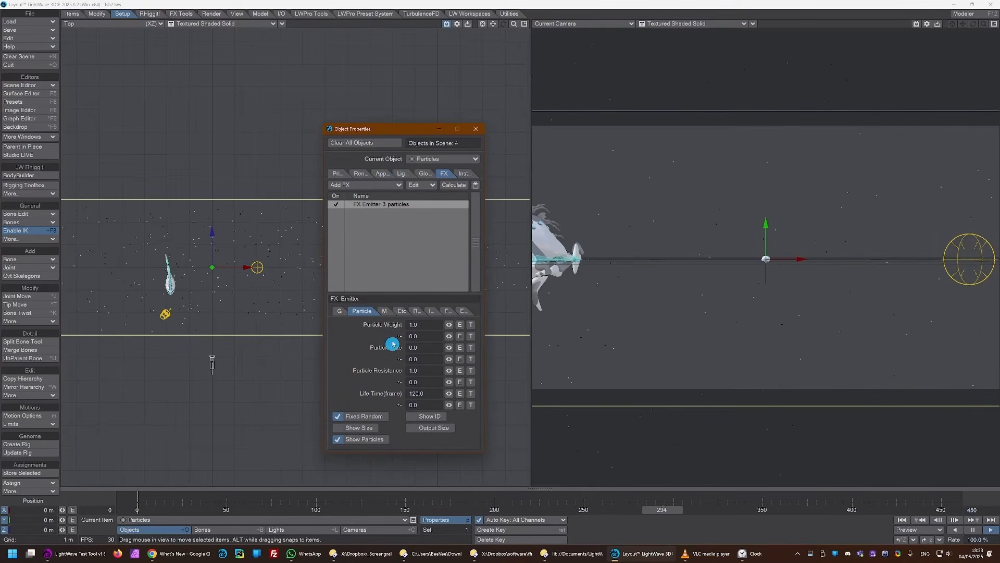
Step: Try a Y gravity of 1.0 on the emitter during playback and reduce it to 0.5
{"action": "left_click", "coordinate": [402, 311]}
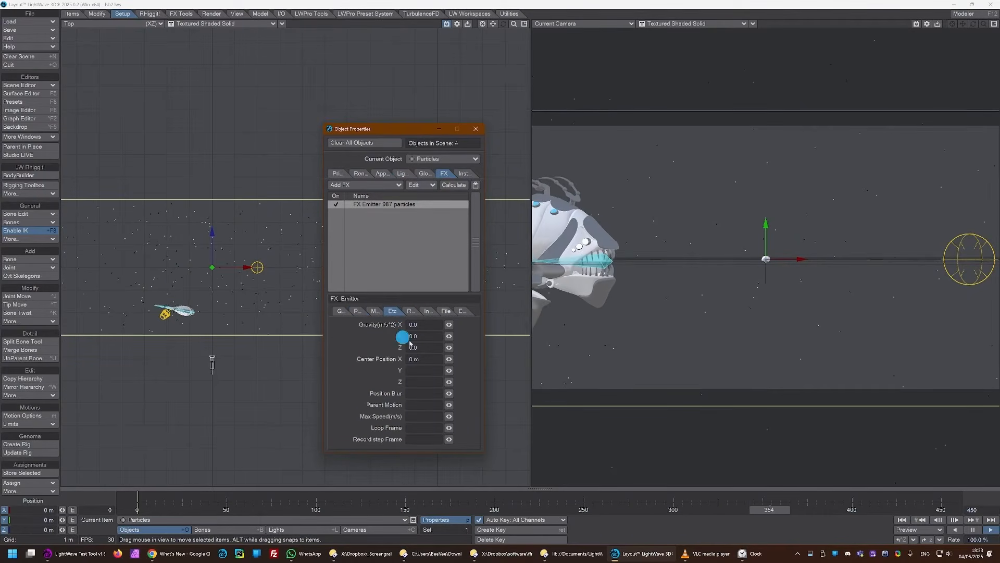
{"action": "left_click_drag", "start_coordinate": [429, 338], "coordinate": [387, 337]}
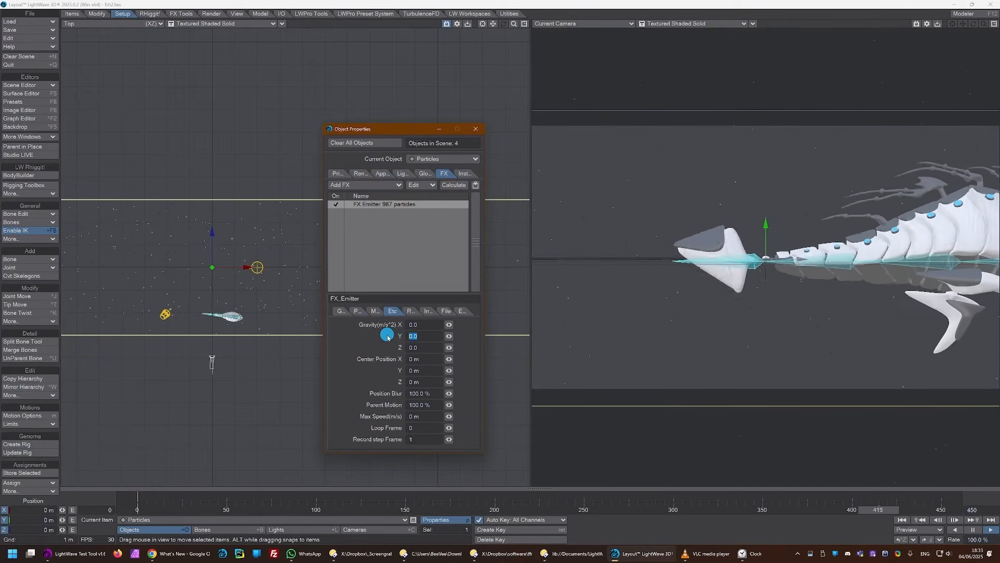
{"action": "type", "text": "1"}
{"action": "key", "text": "Return"}
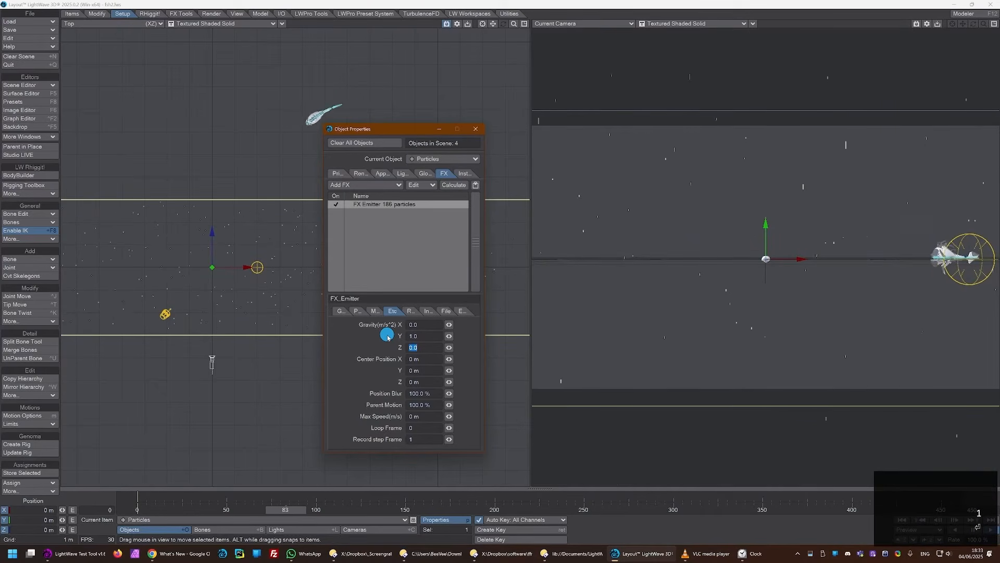
{"action": "left_click", "coordinate": [427, 343]}
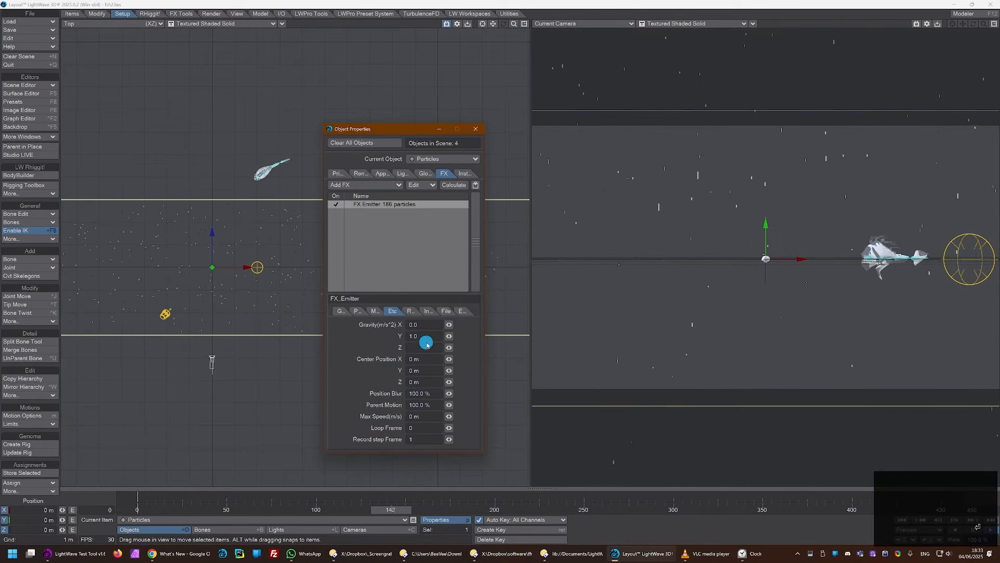
{"action": "left_click_drag", "start_coordinate": [426, 339], "coordinate": [377, 338]}
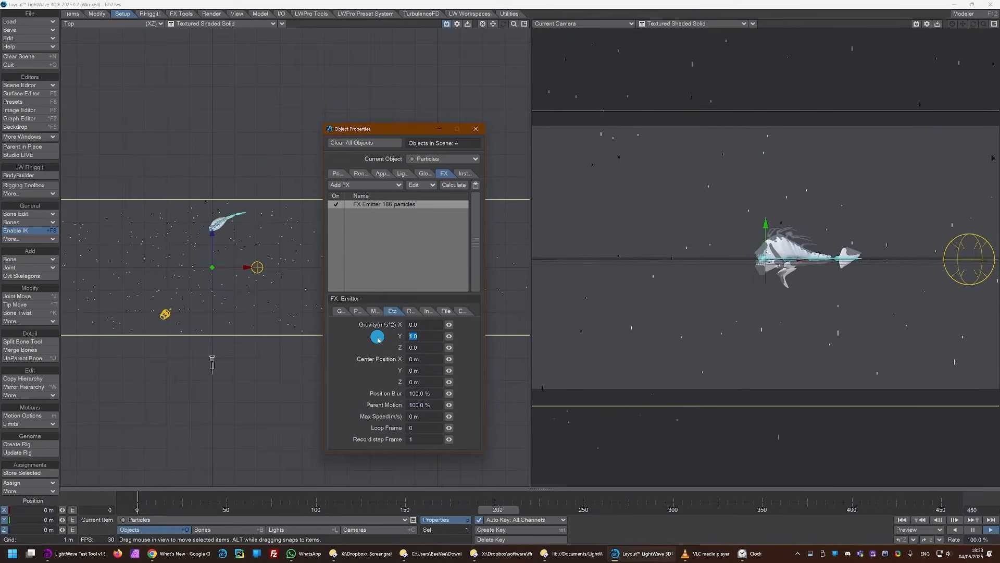
{"action": "type", "text": ".5"}
{"action": "key", "text": "Return"}
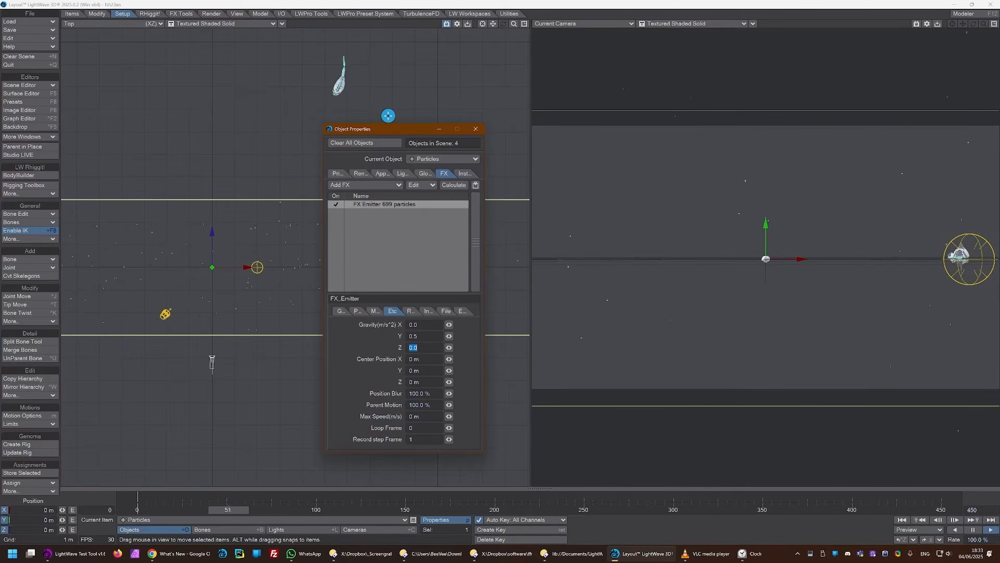
{"action": "left_click_drag", "start_coordinate": [390, 131], "coordinate": [706, 140]}
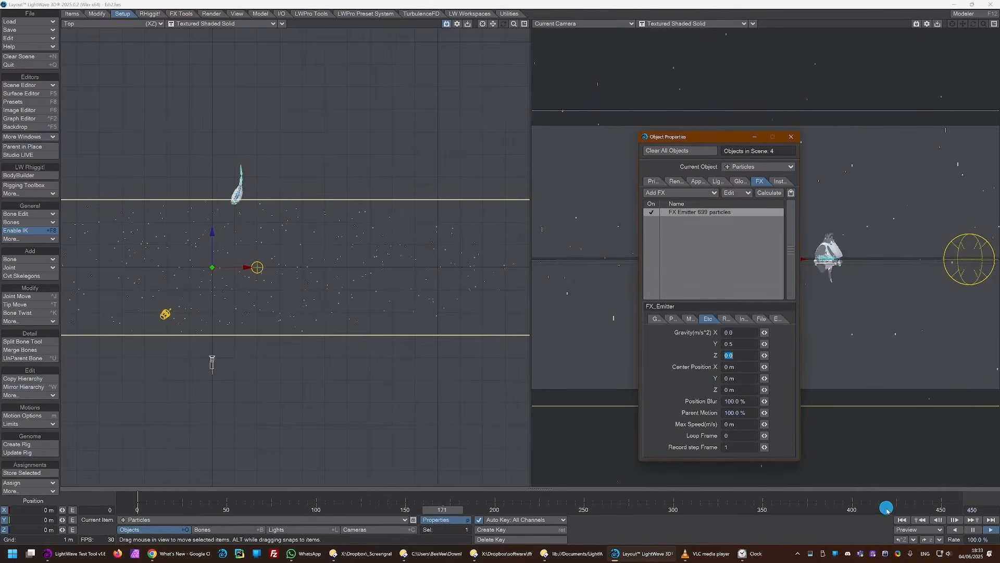
Step: Set the scene's first frame to -30 and move the Particles null's keyframe from frame 0 to frame -30
{"action": "left_click", "coordinate": [901, 519]}
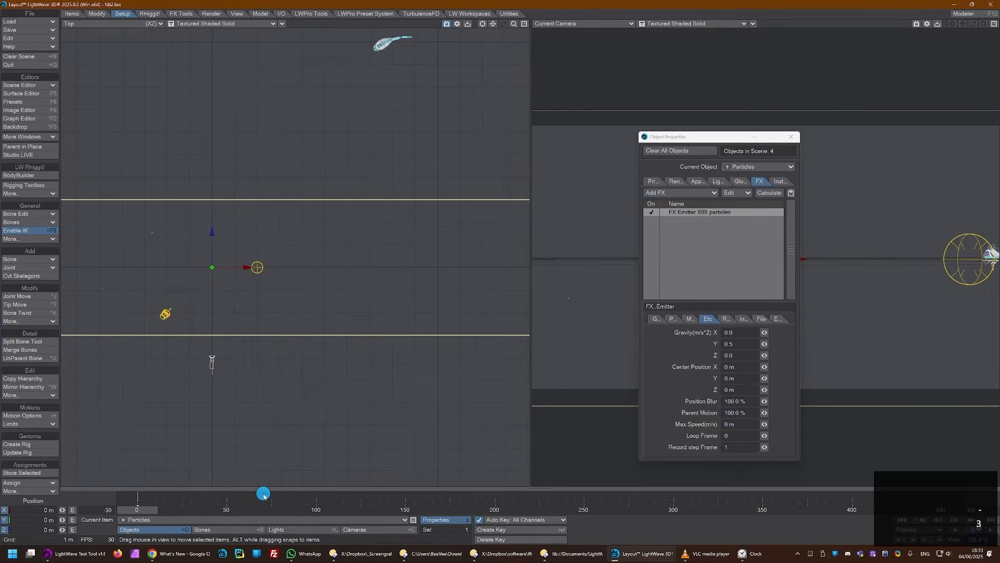
{"action": "key", "text": "Return"}
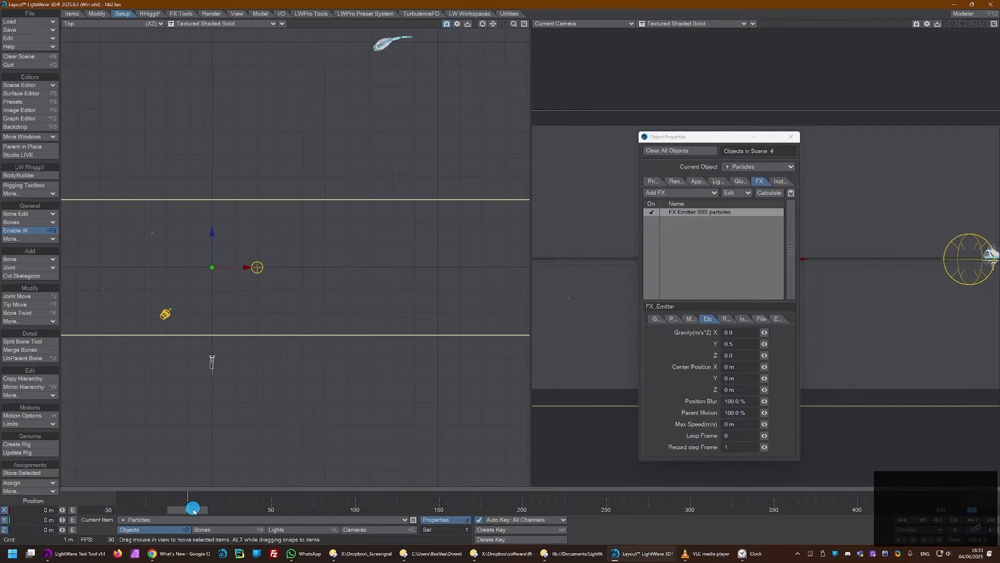
{"action": "left_click_drag", "start_coordinate": [194, 511], "coordinate": [143, 511]}
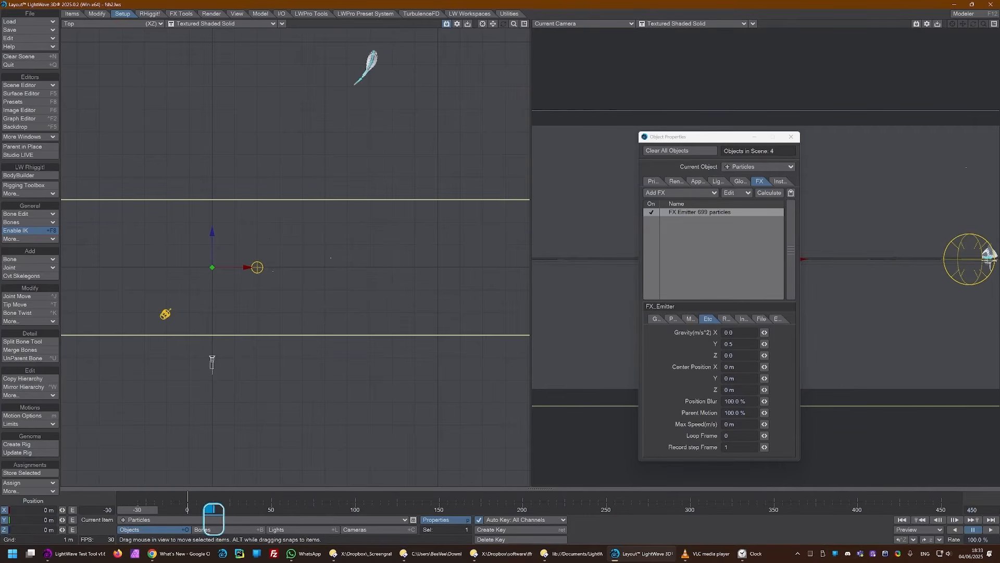
{"action": "left_click_drag", "start_coordinate": [177, 494], "coordinate": [188, 494]}
{"action": "left_click", "coordinate": [179, 495]}
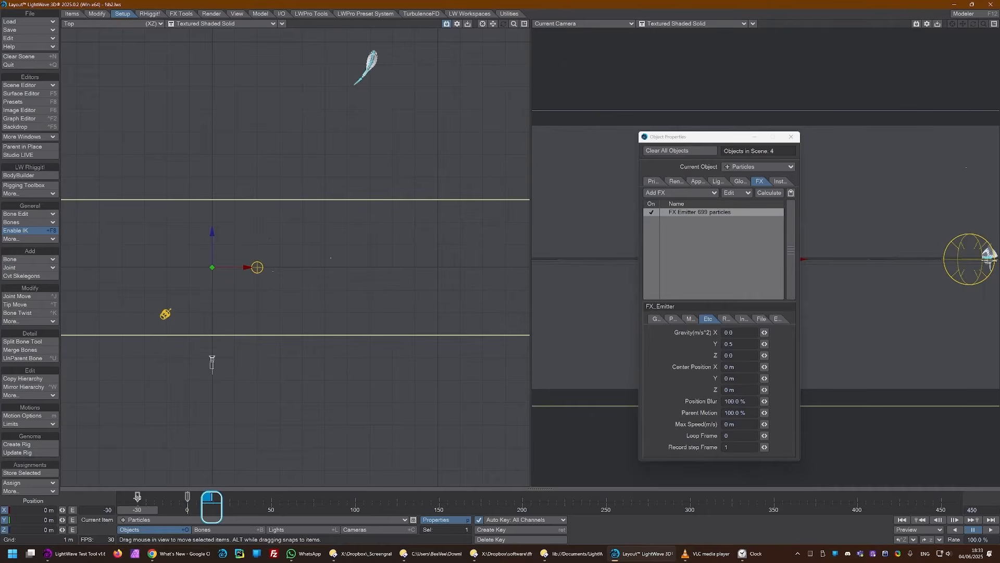
{"action": "left_click", "coordinate": [188, 495]}
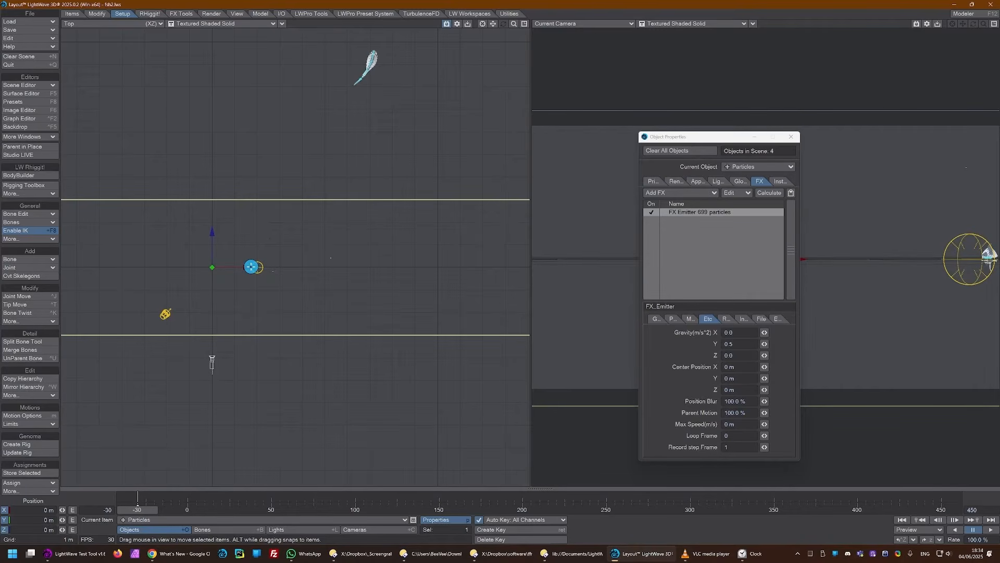
Step: Move the Particles null along X to about -10.67 m at frame -30
{"action": "left_click", "coordinate": [248, 268]}
{"action": "left_click_drag", "start_coordinate": [257, 267], "coordinate": [131, 267]}
{"action": "mouse_move", "coordinate": [255, 265]}
{"action": "left_mouse_down"}
{"action": "mouse_move", "coordinate": [252, 256]}
{"action": "mouse_move", "coordinate": [230, 271]}
{"action": "mouse_move", "coordinate": [334, 276]}
{"action": "mouse_move", "coordinate": [137, 276]}
{"action": "mouse_move", "coordinate": [260, 269]}
{"action": "mouse_move", "coordinate": [245, 268]}
{"action": "left_mouse_up"}
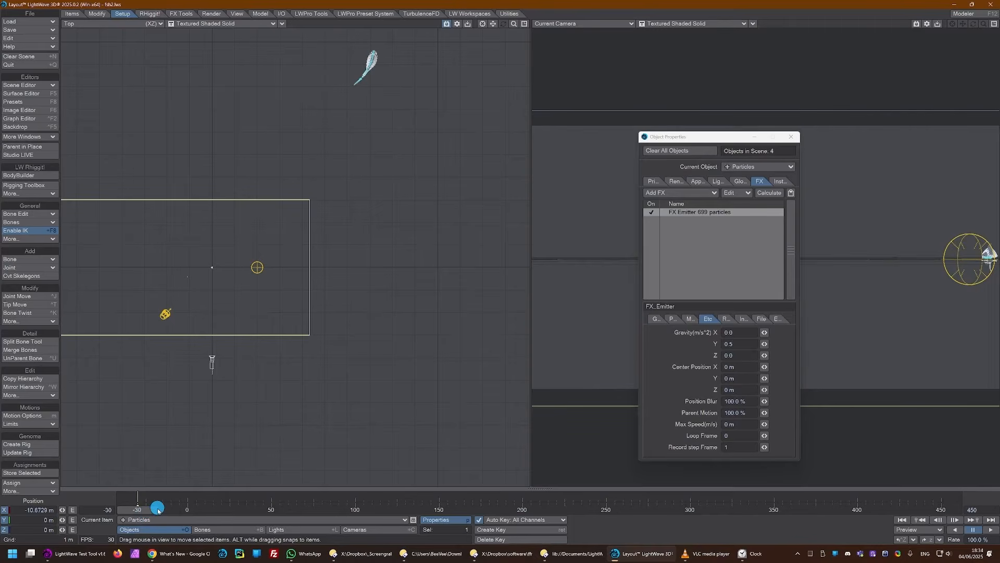
Step: Keyframe the Particles null at about 10.86 m in X at frame 450
{"action": "key", "text": "Left"}
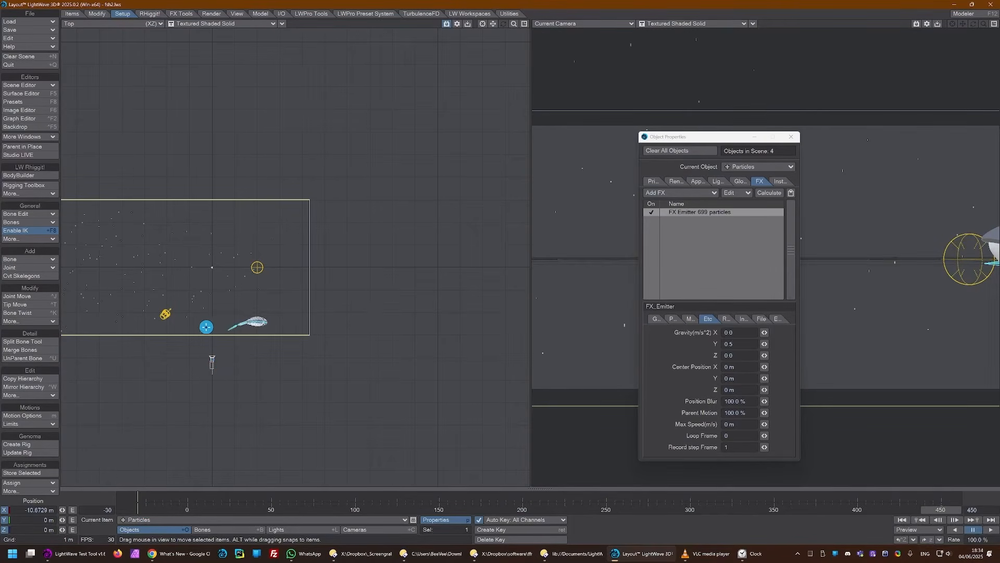
{"action": "scroll", "coordinate": [211, 358], "scroll_direction": "down", "scroll_amount": 4}
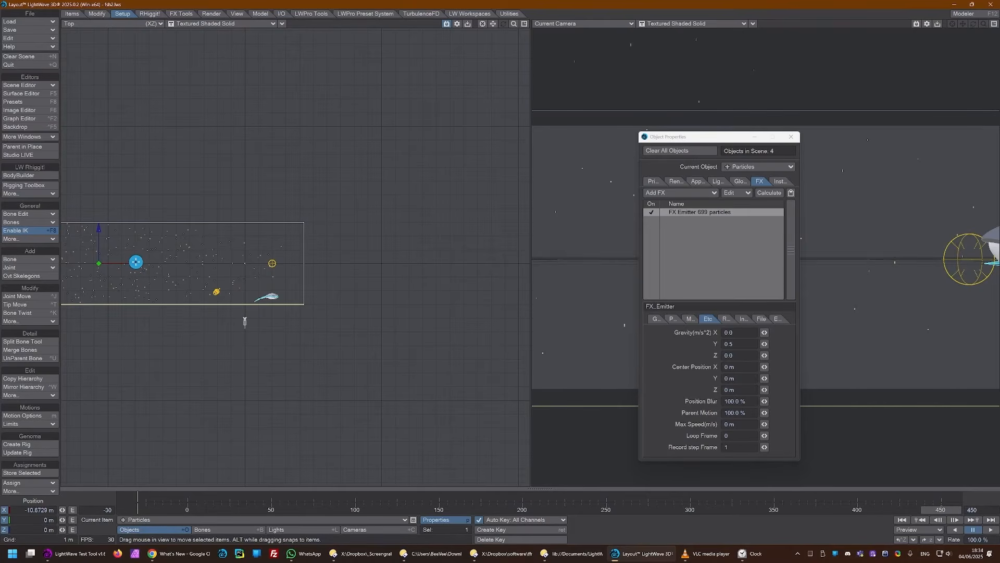
{"action": "left_click_drag", "start_coordinate": [134, 263], "coordinate": [429, 263]}
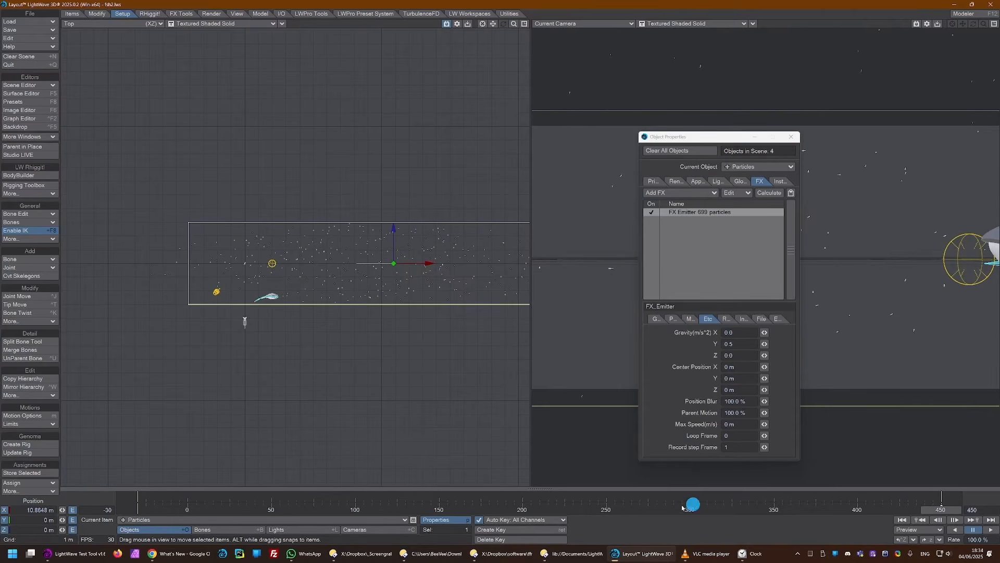
Step: Play the animation from frame -30 with the camera view unobstructed, and return to the first frame
{"action": "left_click", "coordinate": [901, 520]}
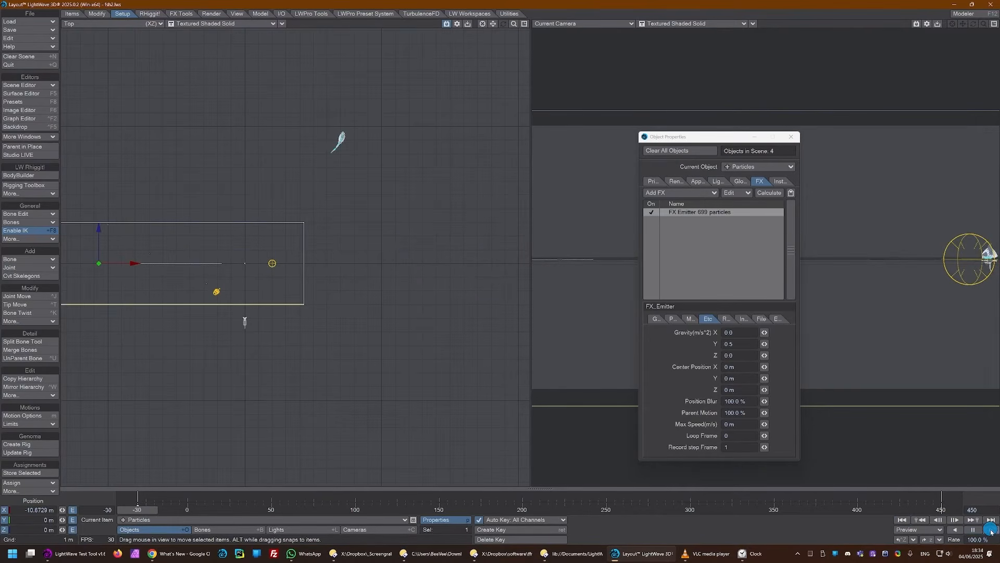
{"action": "left_click", "coordinate": [991, 530]}
{"action": "left_click_drag", "start_coordinate": [706, 137], "coordinate": [419, 150]}
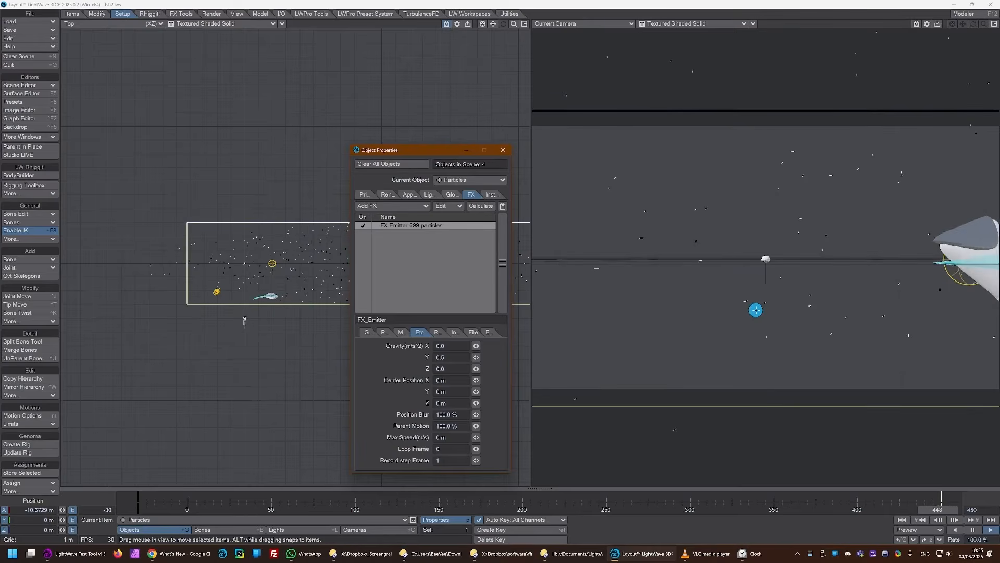
{"action": "left_click", "coordinate": [903, 520]}
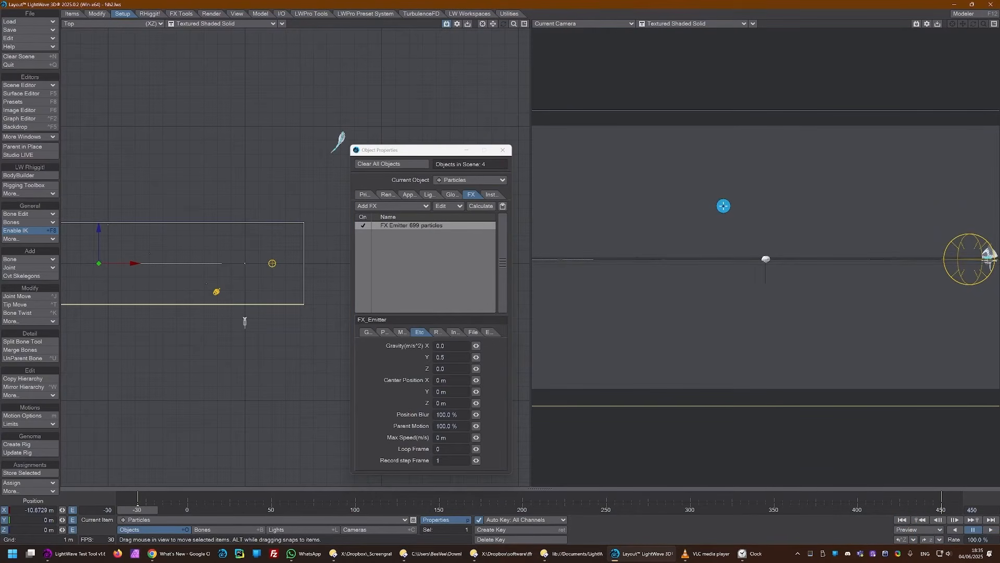
Step: Switch the camera view to VPR, add an Instance Generator to the Particles null and open its settings
{"action": "key", "text": "ctrl+F9"}
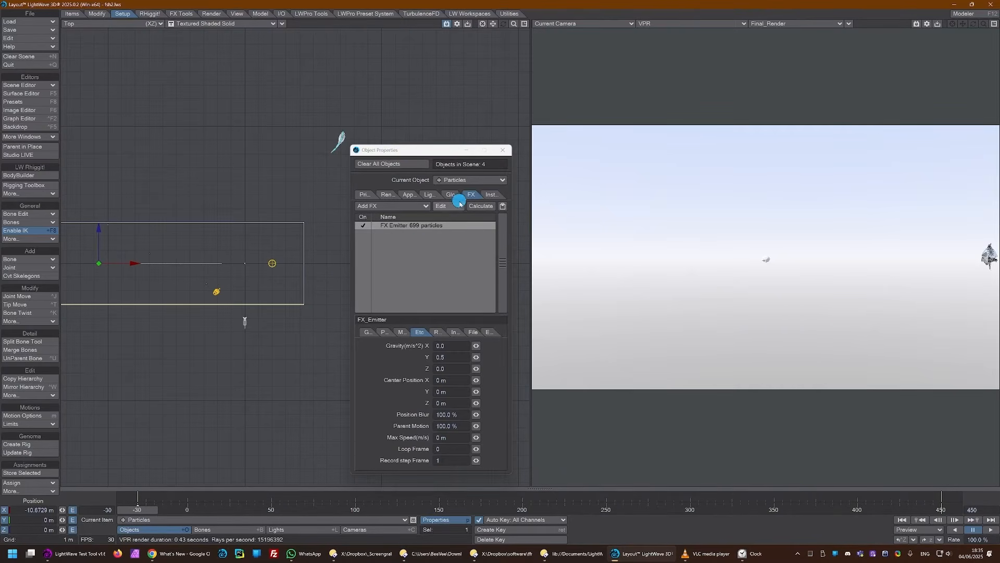
{"action": "left_click", "coordinate": [493, 196]}
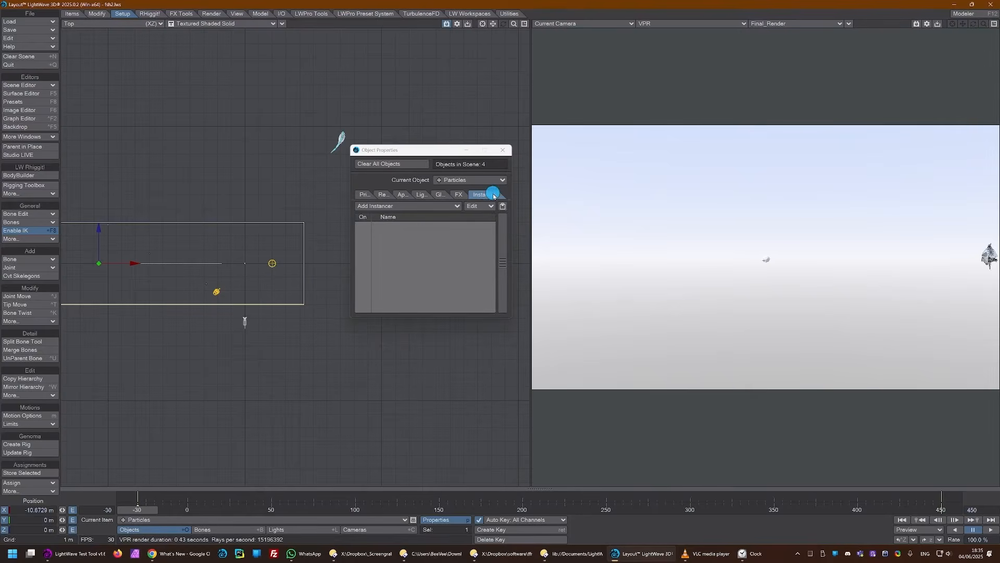
{"action": "left_click", "coordinate": [406, 207]}
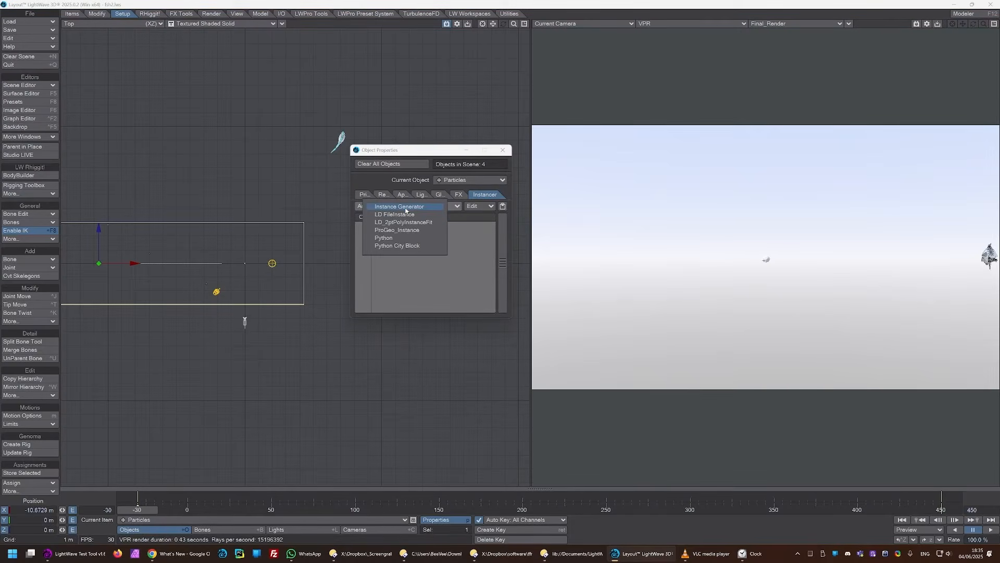
{"action": "left_click", "coordinate": [406, 207]}
{"action": "double_click", "coordinate": [407, 227]}
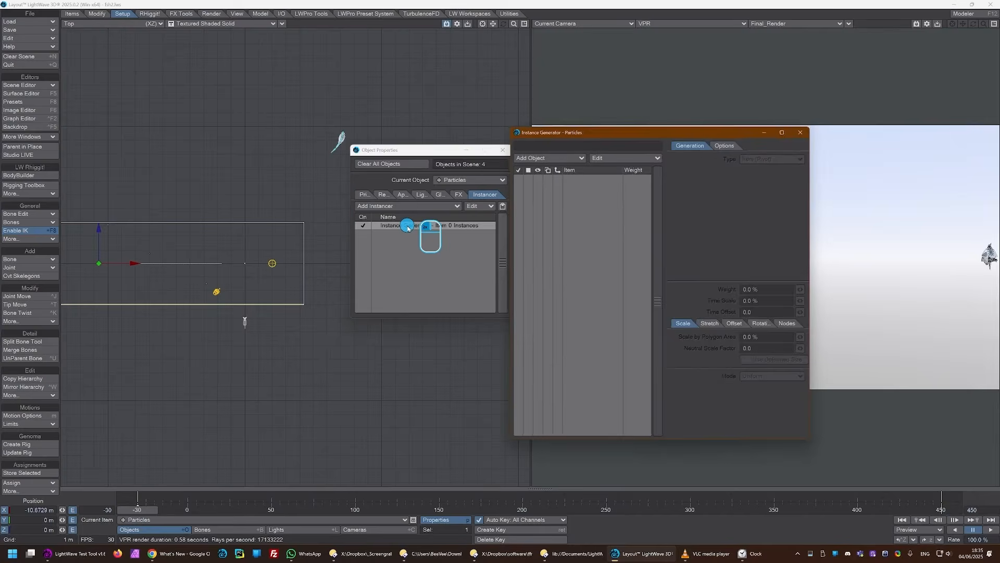
Step: Add the particle object to the Instance Generator and set its generation type to Particles
{"action": "left_click", "coordinate": [550, 156]}
{"action": "left_click_drag", "start_coordinate": [548, 159], "coordinate": [545, 180]}
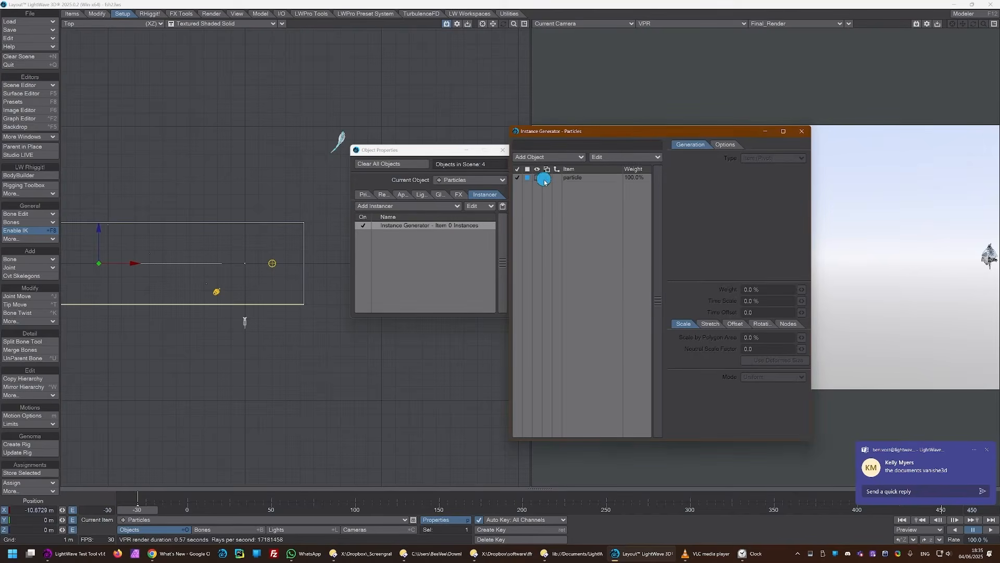
{"action": "left_click", "coordinate": [572, 177]}
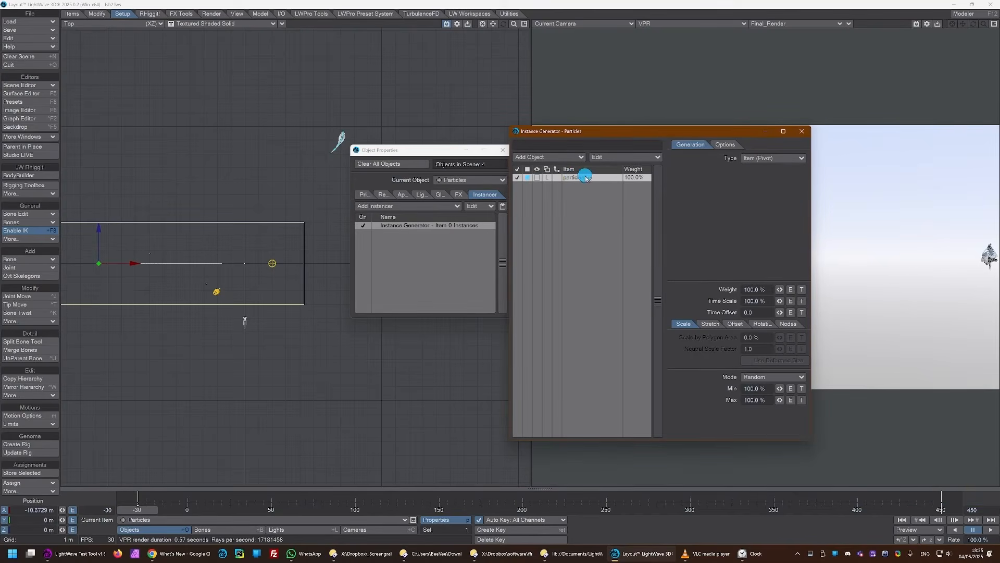
{"action": "left_click", "coordinate": [776, 158]}
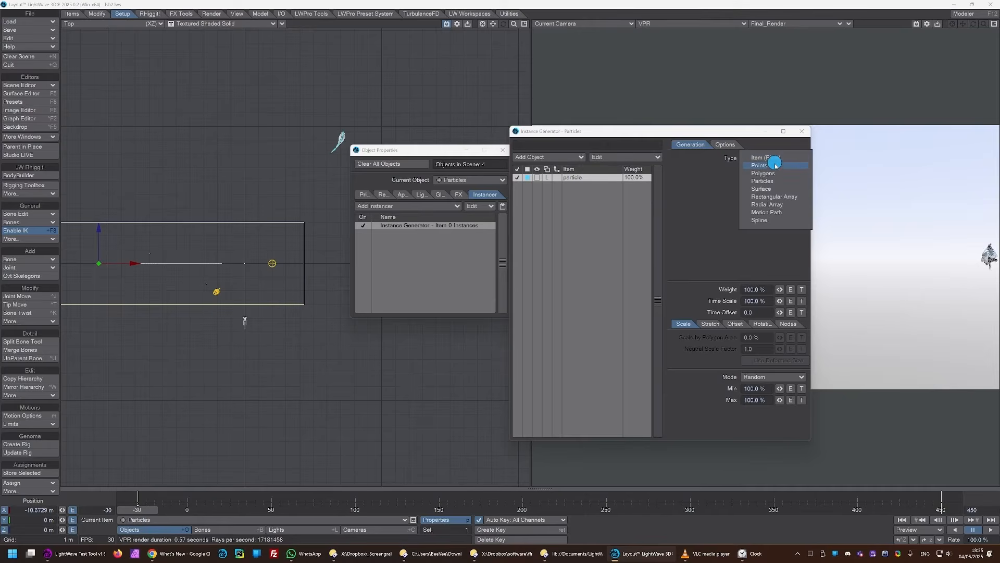
{"action": "left_click", "coordinate": [777, 181]}
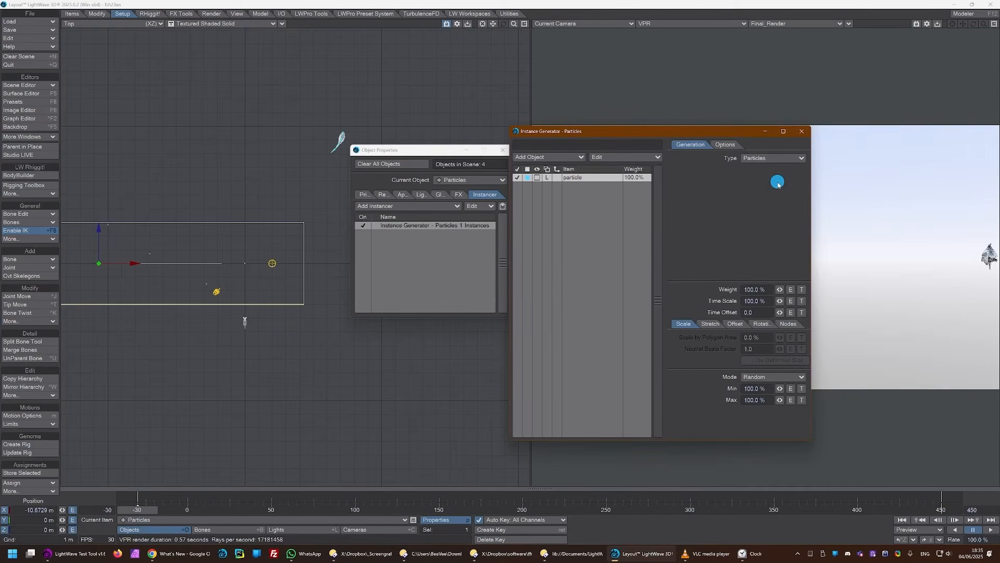
Step: Preview the instances at frame 131 and set their random scale to a minimum of 5% and a maximum of 15%
{"action": "left_click_drag", "start_coordinate": [744, 135], "coordinate": [409, 182]}
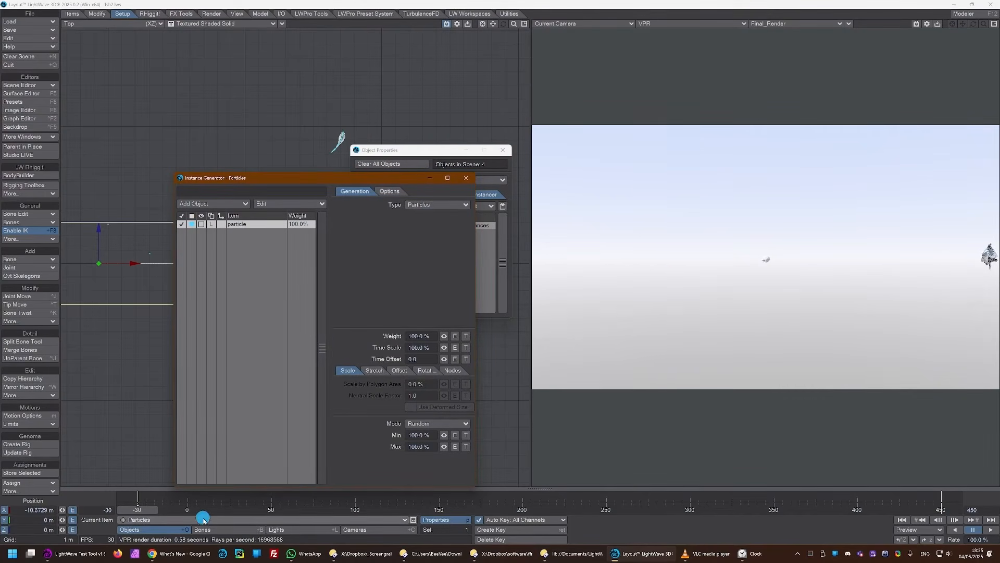
{"action": "left_click_drag", "start_coordinate": [143, 513], "coordinate": [168, 513]}
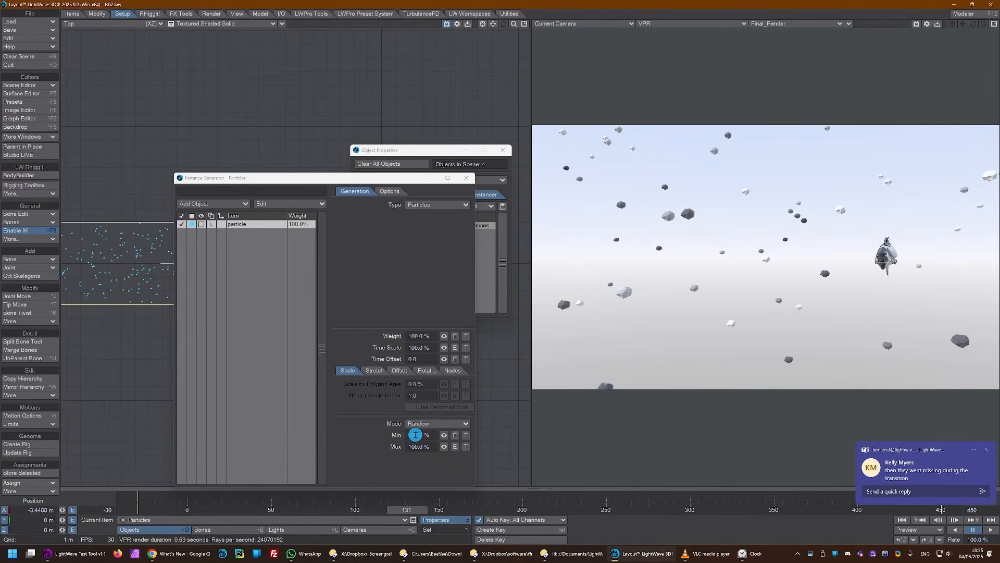
{"action": "left_click_drag", "start_coordinate": [434, 435], "coordinate": [379, 439]}
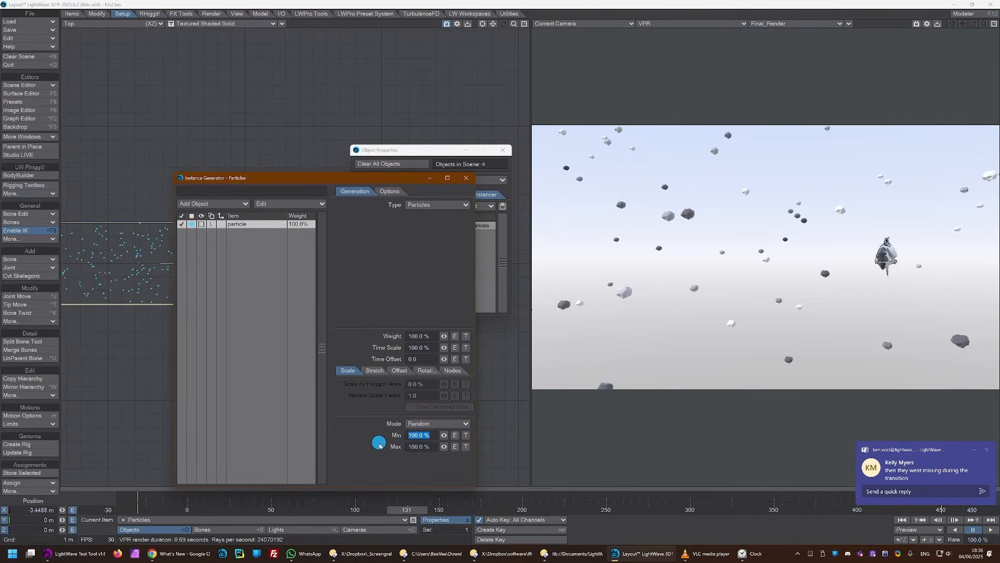
{"action": "type", "text": "5"}
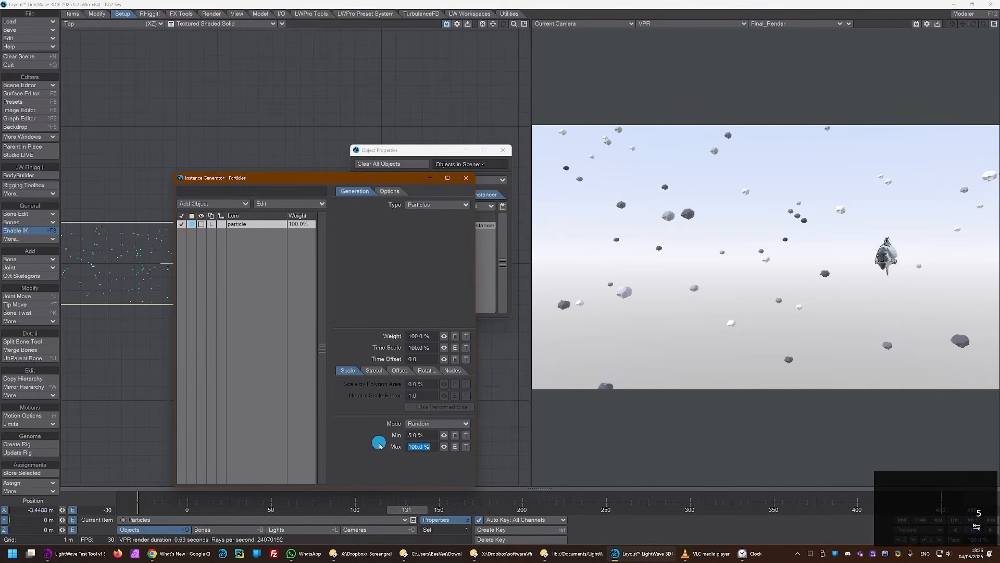
{"action": "type", "text": "15"}
{"action": "key", "text": "Return"}
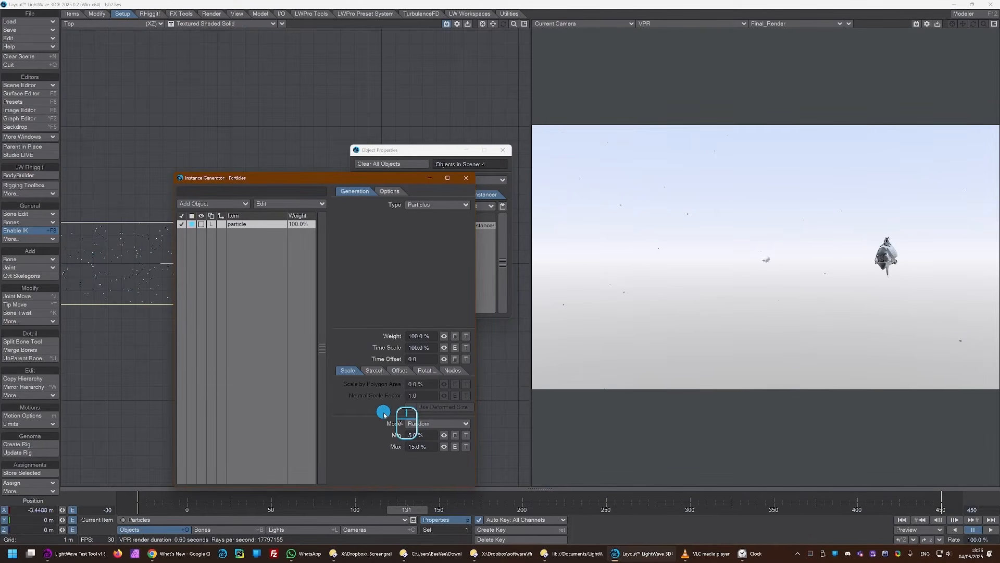
Step: Set the gradient backdrop's zenith and sky colors to a muted blue of 052, 078, 125
{"action": "key", "text": "ctrl+F1"}
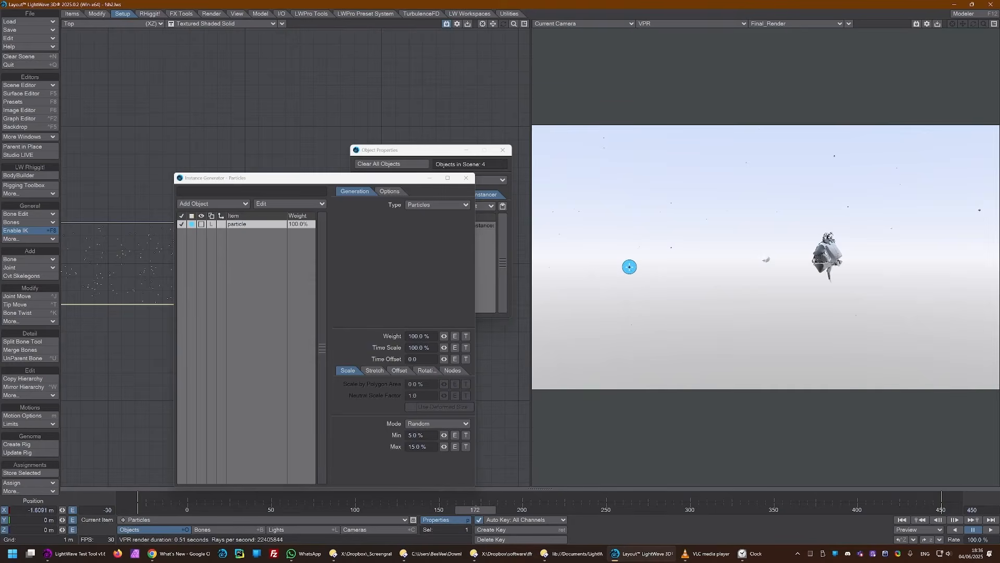
{"action": "key", "text": "ctrl+F5"}
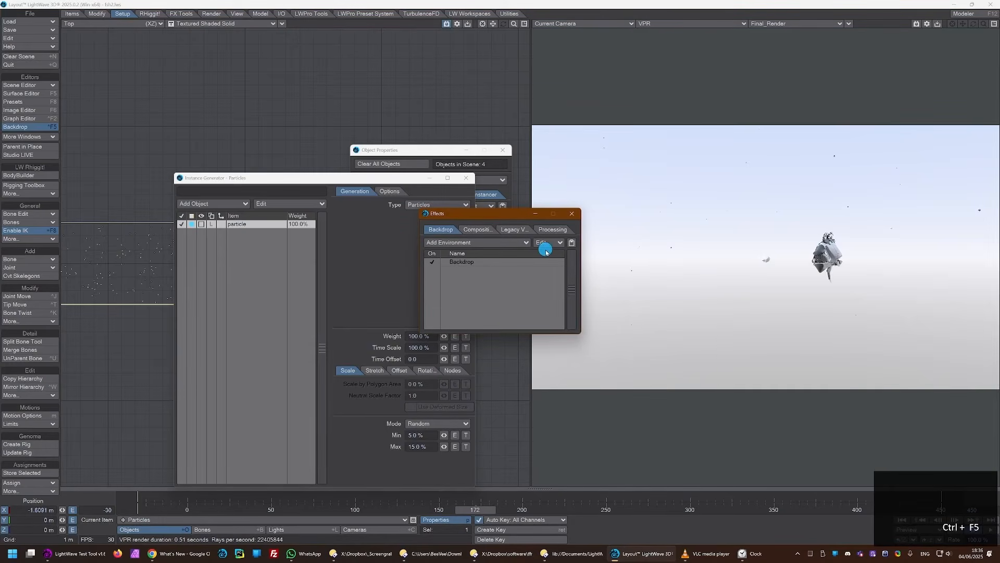
{"action": "left_click", "coordinate": [461, 263]}
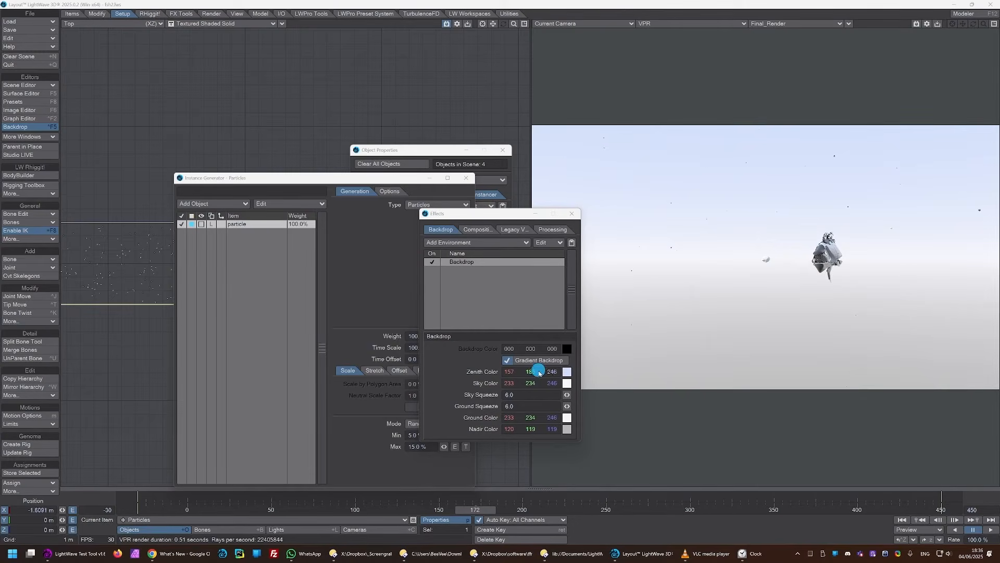
{"action": "left_click_drag", "start_coordinate": [565, 374], "coordinate": [599, 408]}
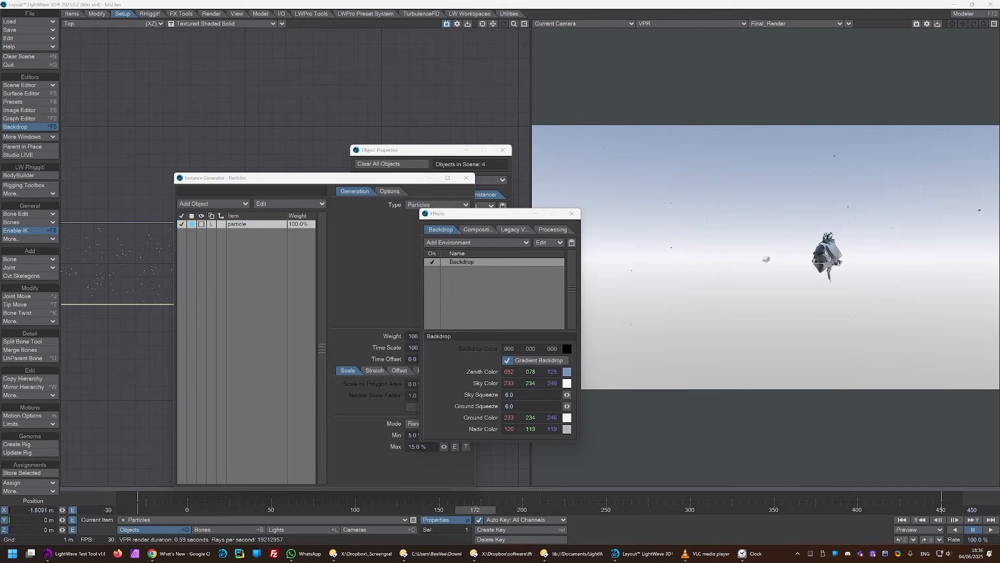
{"action": "left_click", "coordinate": [458, 393]}
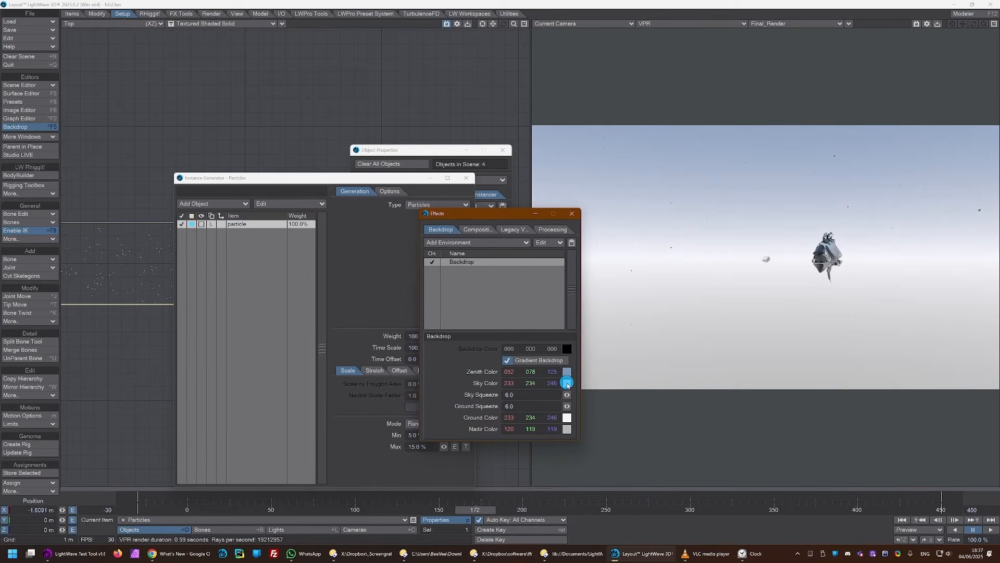
{"action": "left_click_drag", "start_coordinate": [568, 384], "coordinate": [568, 383]}
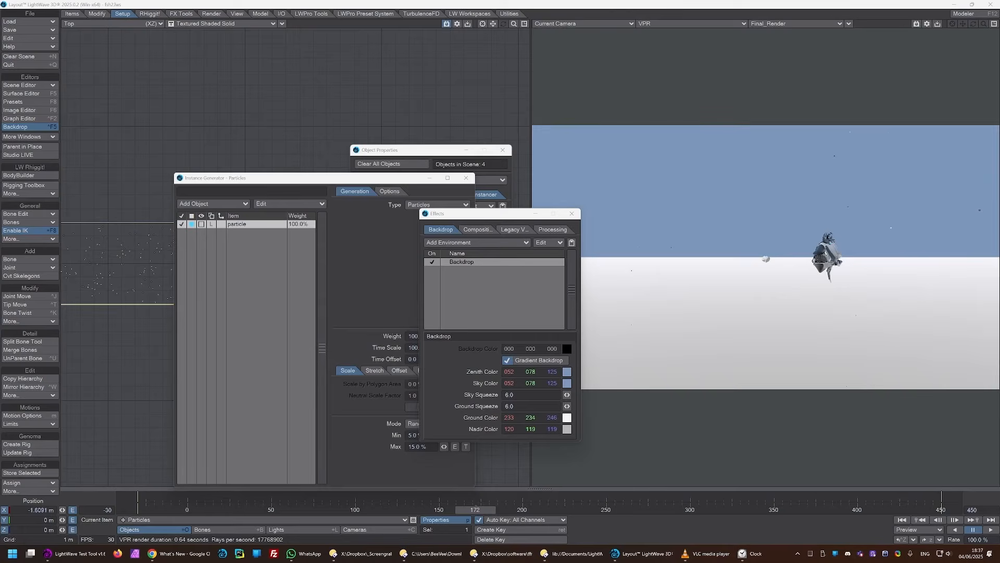
Step: Set the backdrop's ground color to 052, 078, 125 and its nadir color to dark blue (HSV 219°, 110, 014), and close the backdrop settings
{"action": "left_click", "coordinate": [453, 420]}
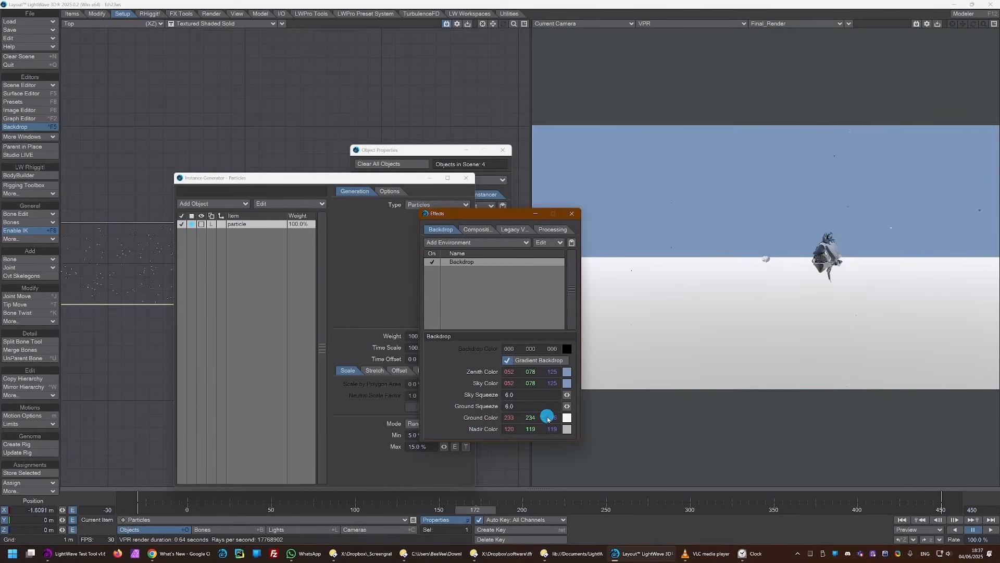
{"action": "middle_click_drag", "start_coordinate": [568, 422], "coordinate": [592, 428]}
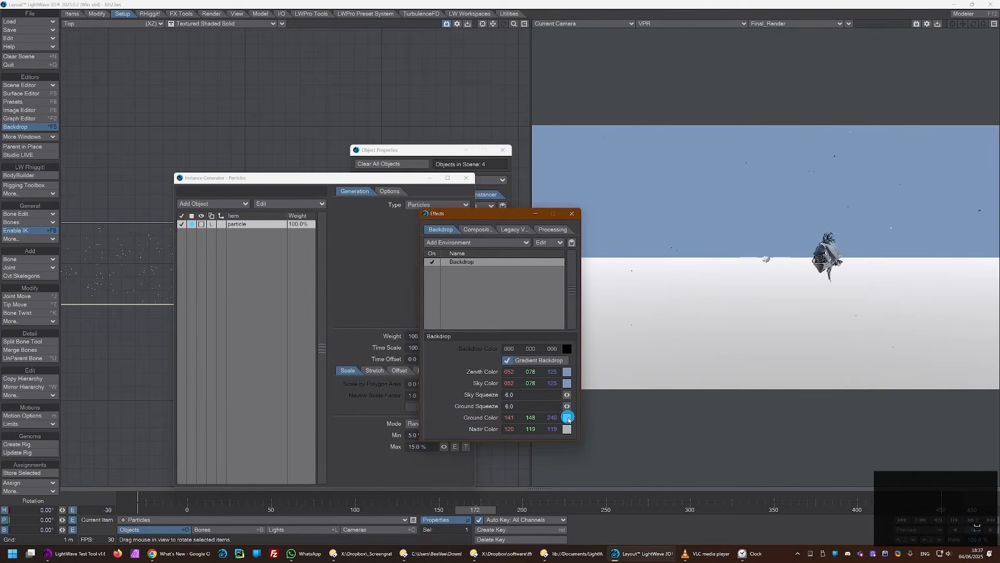
{"action": "right_click_drag", "start_coordinate": [567, 418], "coordinate": [567, 419]}
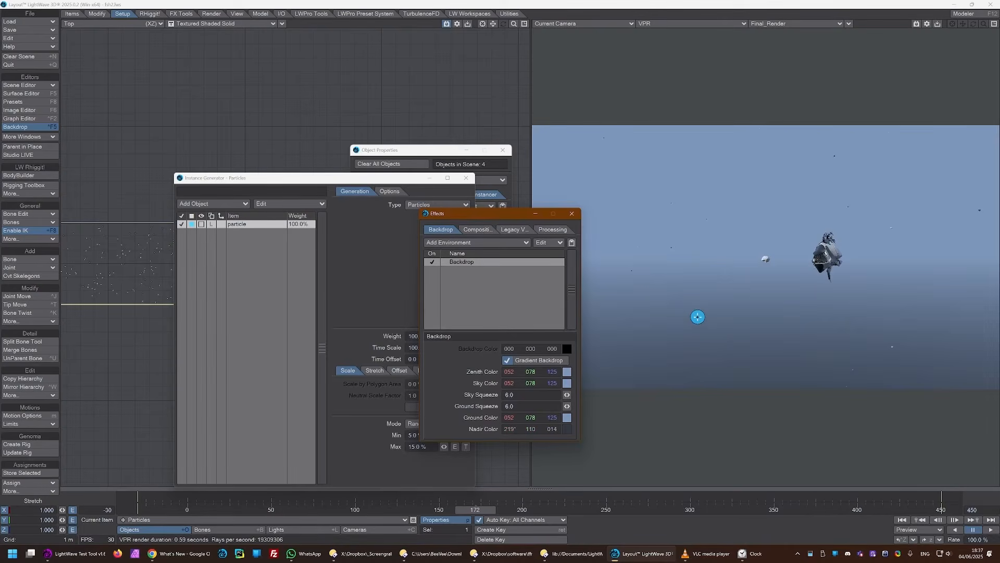
{"action": "left_click", "coordinate": [572, 215]}
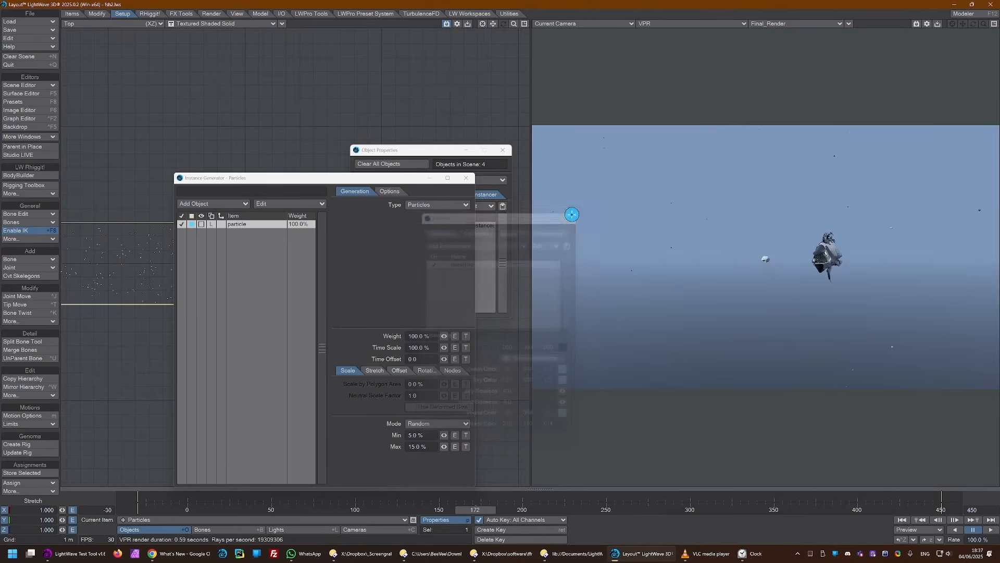
Step: Play the animation from the first frame to check the drifting particles in the camera view, and return to the start
{"action": "left_click", "coordinate": [903, 520]}
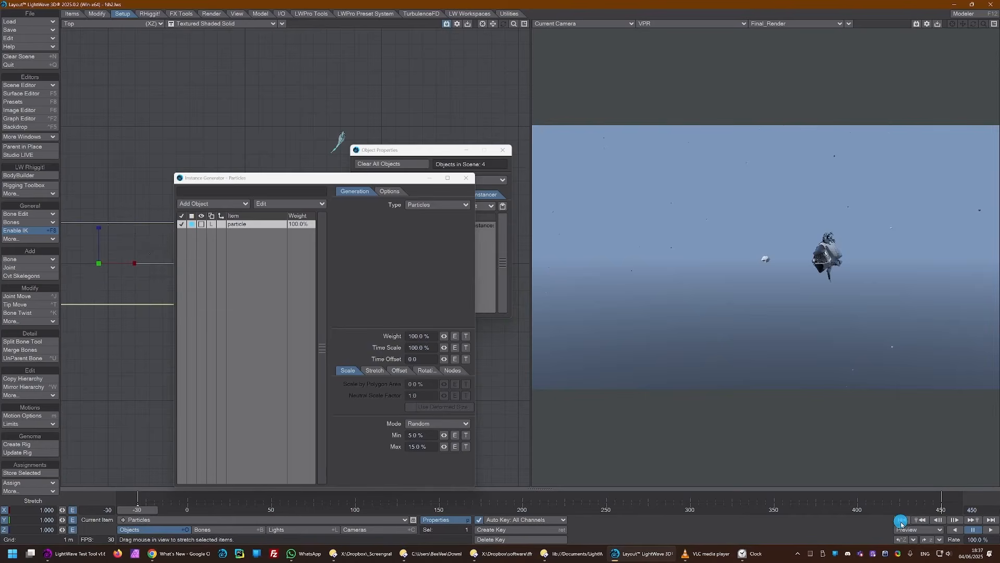
{"action": "left_click", "coordinate": [992, 530]}
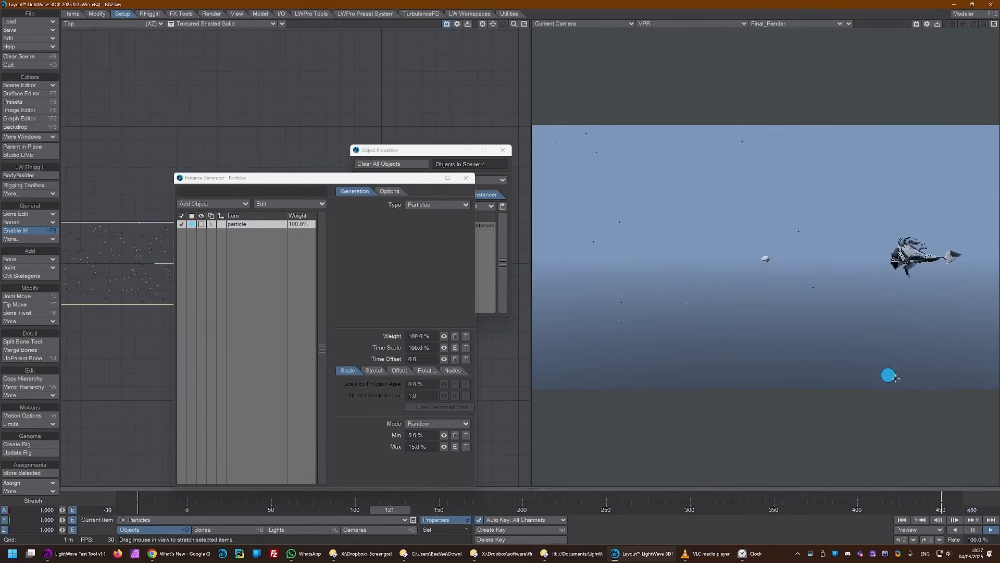
{"action": "left_click", "coordinate": [902, 519]}
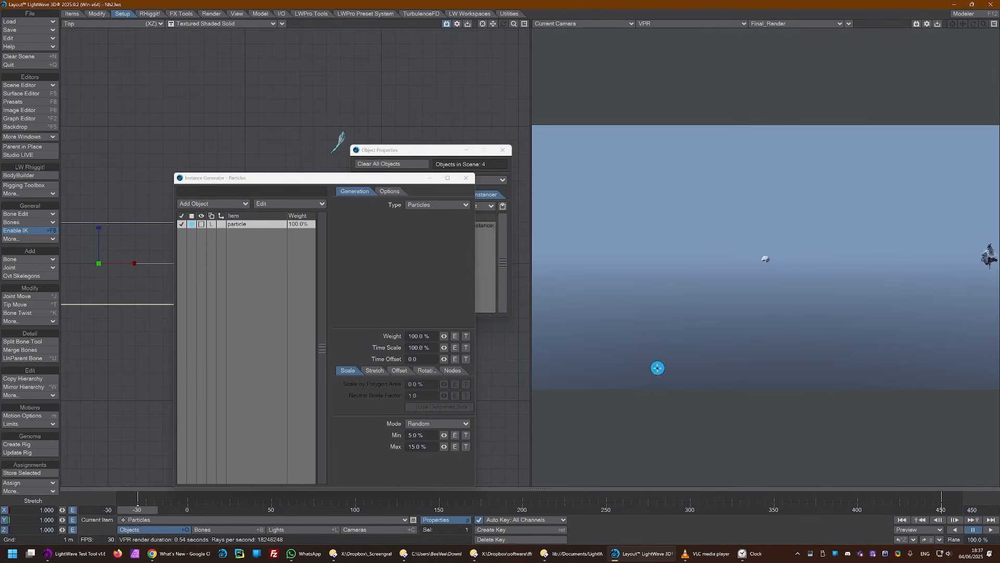
Step: Clear the open windows off the scene view, select the Mecha_Fish_BV:jaw object and frame it close up in a perspective view
{"action": "left_click_drag", "start_coordinate": [336, 178], "coordinate": [735, 194]}
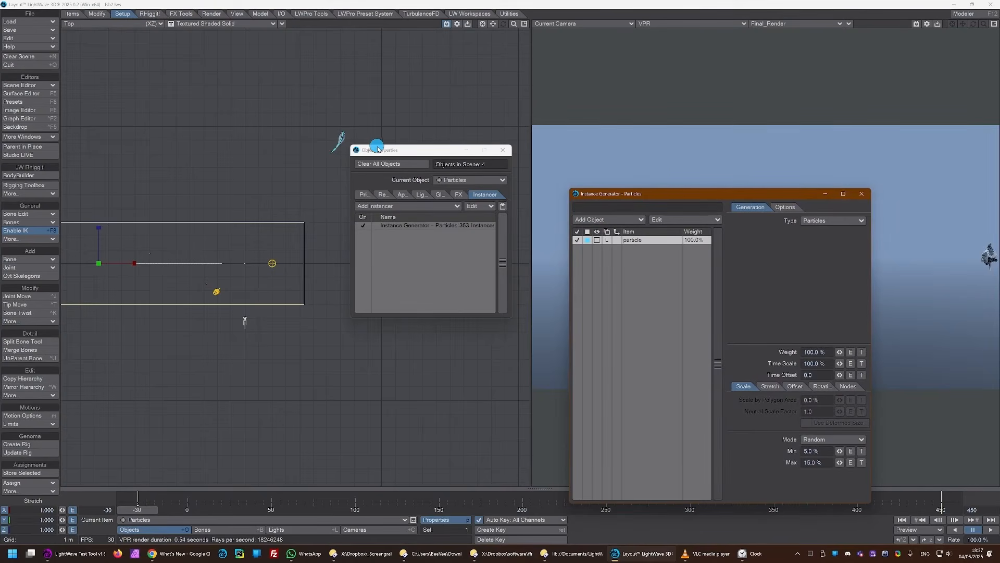
{"action": "left_click_drag", "start_coordinate": [383, 150], "coordinate": [614, 130]}
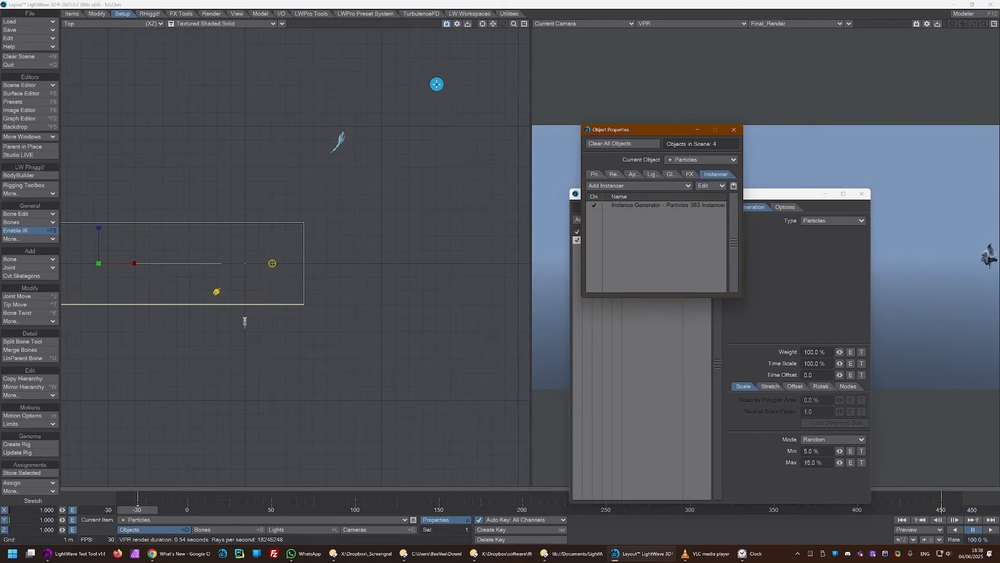
{"action": "left_click", "coordinate": [157, 518]}
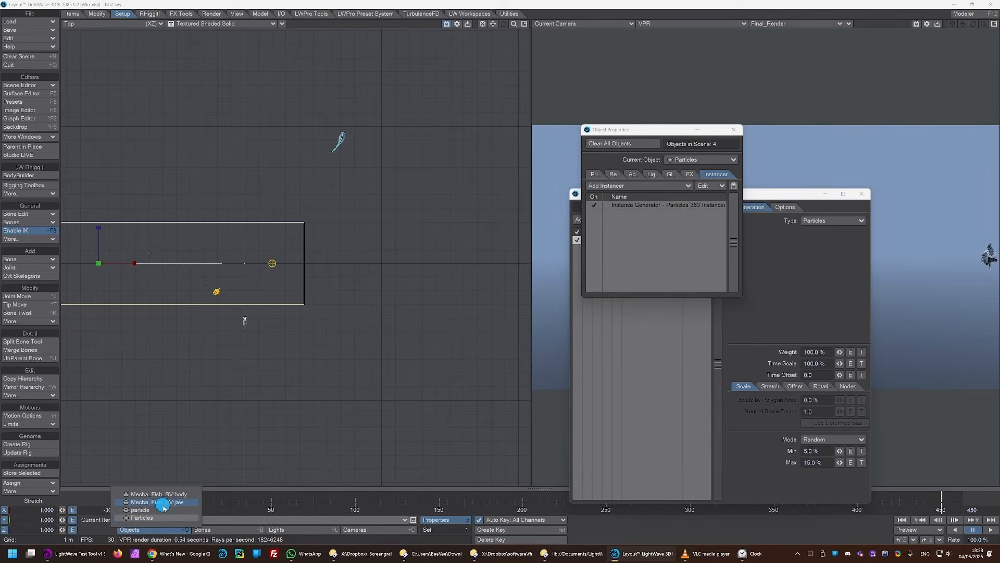
{"action": "left_click", "coordinate": [163, 502]}
{"action": "left_click", "coordinate": [484, 25]}
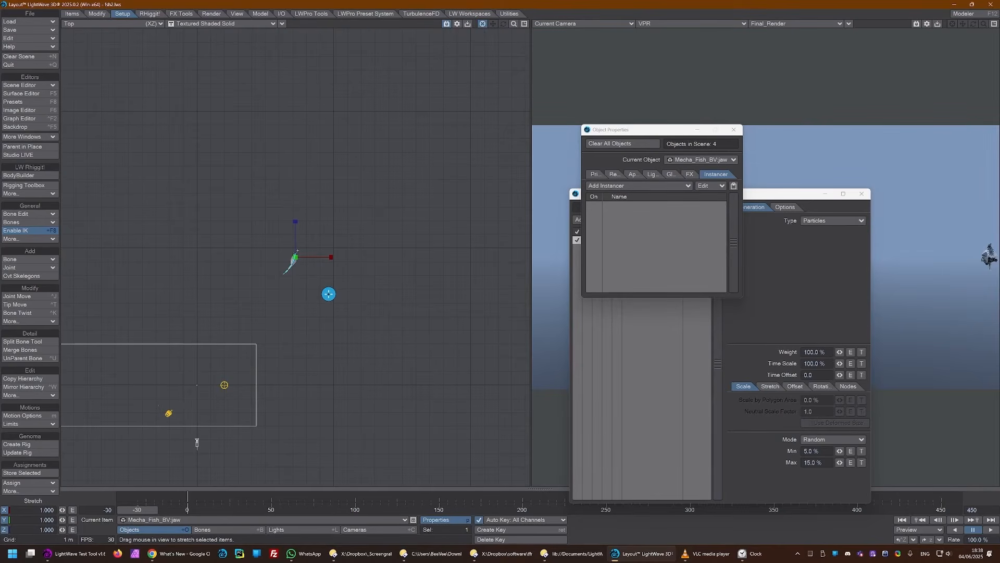
{"action": "scroll", "coordinate": [346, 297], "scroll_direction": "up", "scroll_amount": 6}
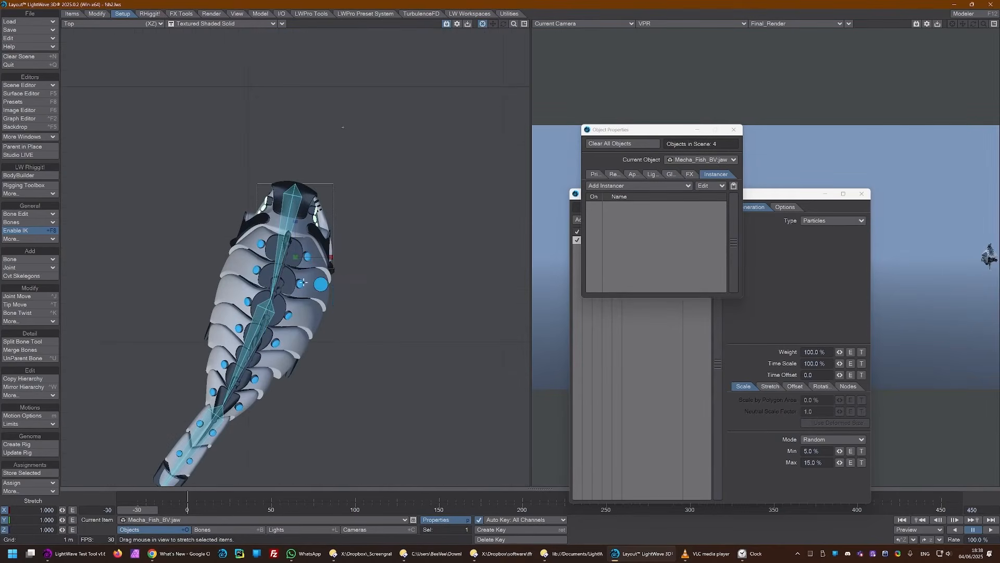
{"action": "key", "text": "4"}
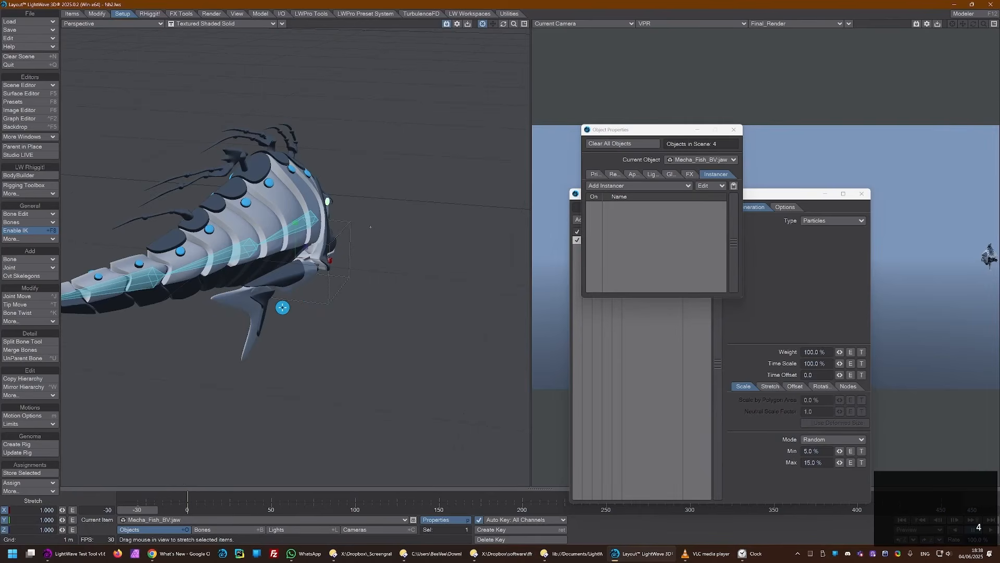
{"action": "mouse_move", "coordinate": [276, 355]}
{"action": "left_mouse_down"}
{"action": "mouse_move", "coordinate": [295, 353]}
{"action": "mouse_move", "coordinate": [281, 355]}
{"action": "left_mouse_up"}
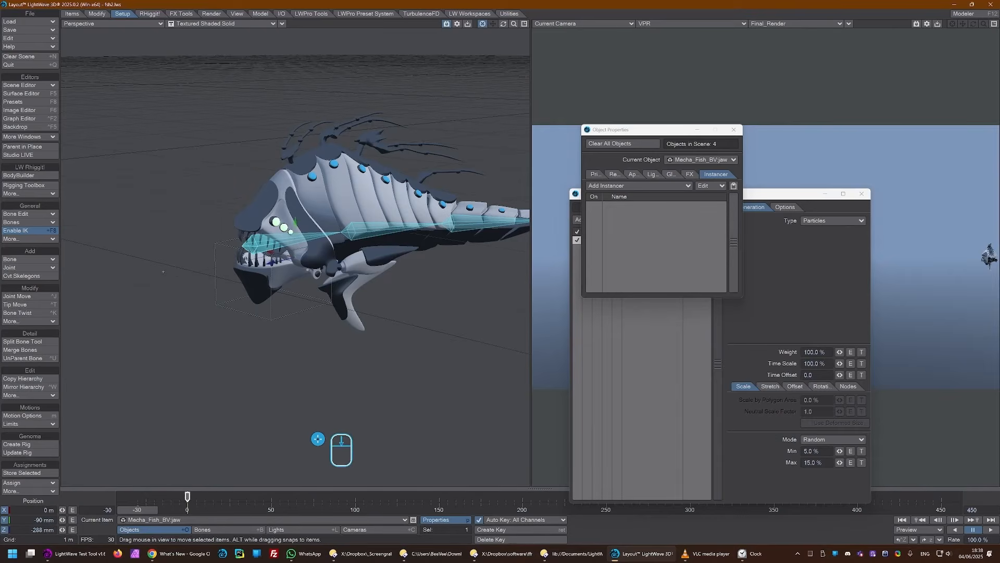
Step: Enable pitch rotation limits for the jaw in its motion options, with a minimum of 0° and a maximum of 35°
{"action": "key", "text": "shift+h"}
{"action": "key", "text": "y"}
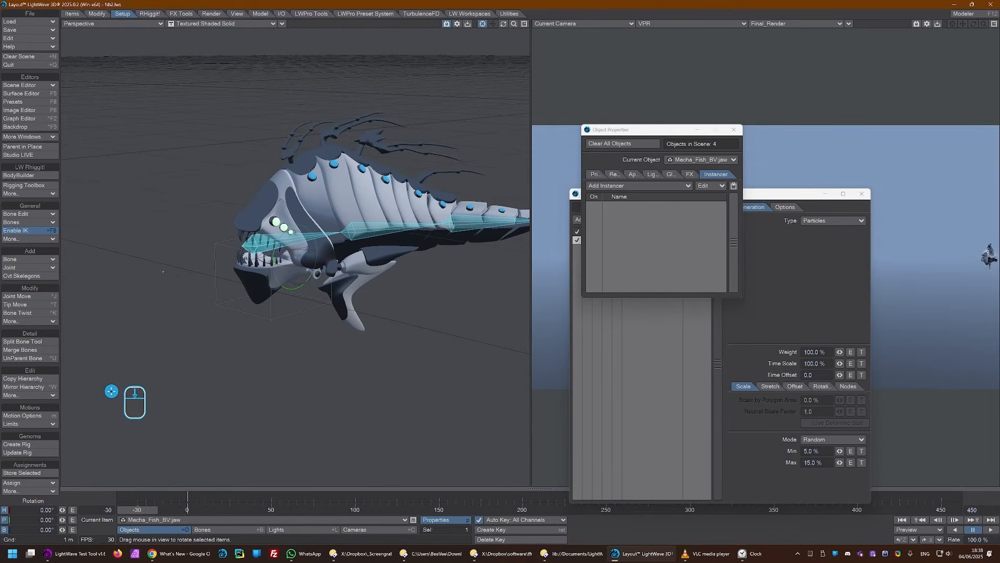
{"action": "key", "text": "m"}
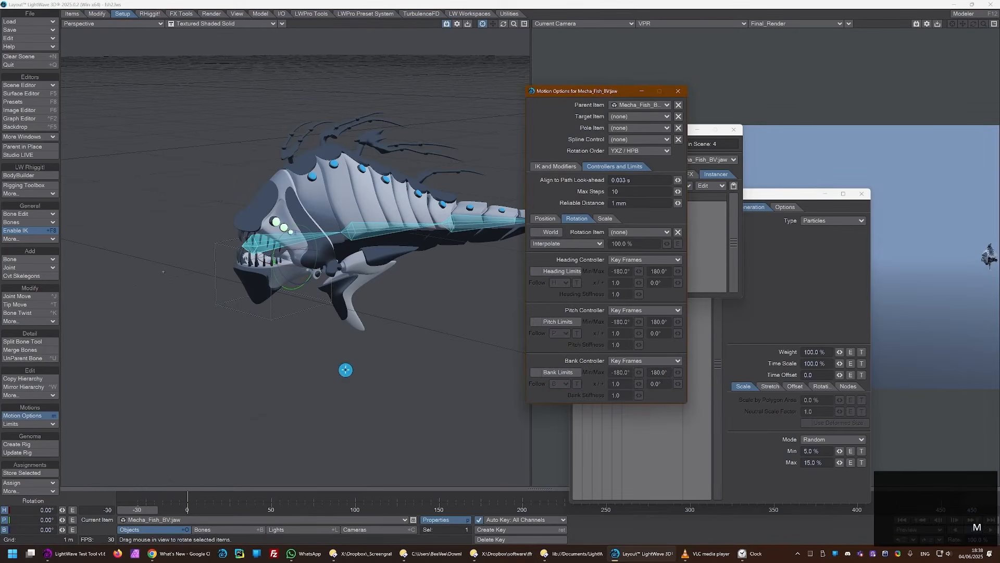
{"action": "left_click", "coordinate": [549, 321]}
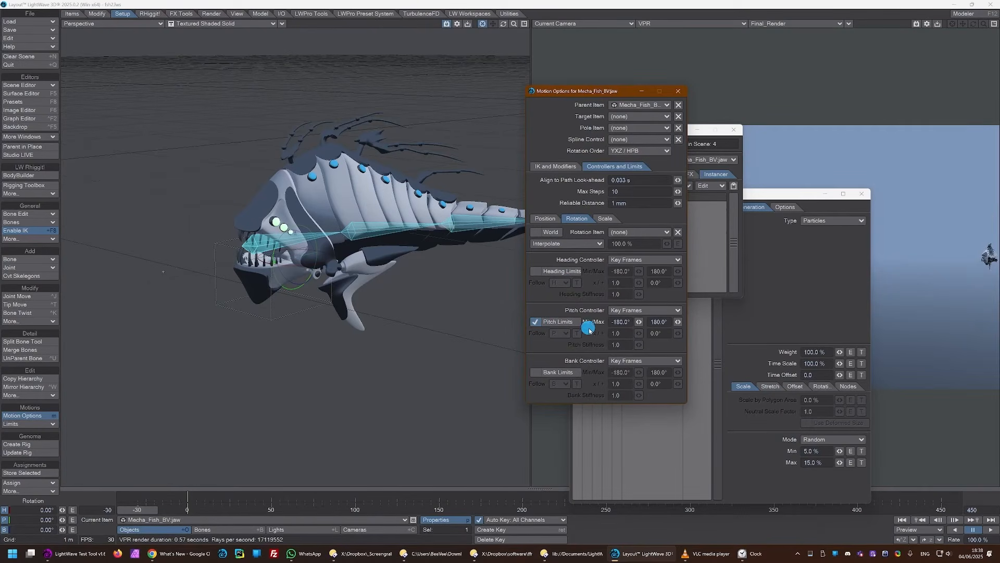
{"action": "left_click", "coordinate": [616, 321]}
{"action": "key", "text": "Left"}
{"action": "key", "text": "Delete"}
{"action": "key", "text": "Delete"}
{"action": "key", "text": "Delete"}
{"action": "key", "text": "Delete"}
{"action": "key", "text": "Delete"}
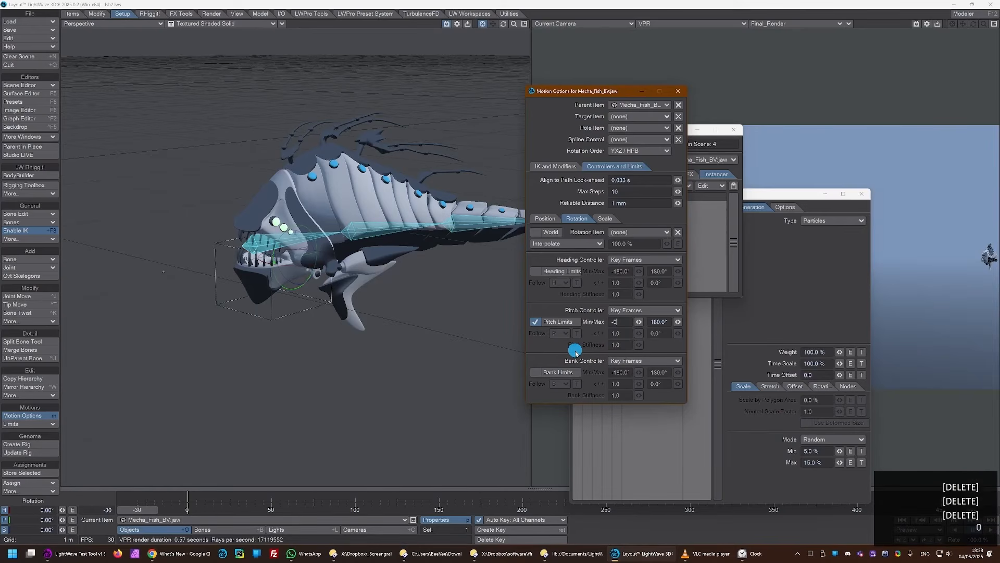
{"action": "type", "text": "0"}
{"action": "key", "text": "Tab"}
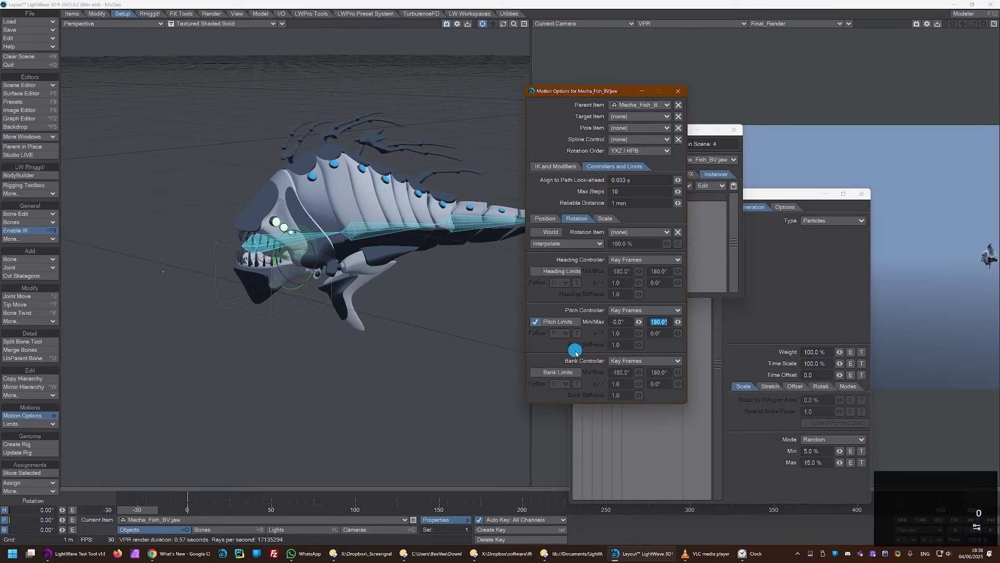
{"action": "type", "text": "35"}
{"action": "key", "text": "Tab"}
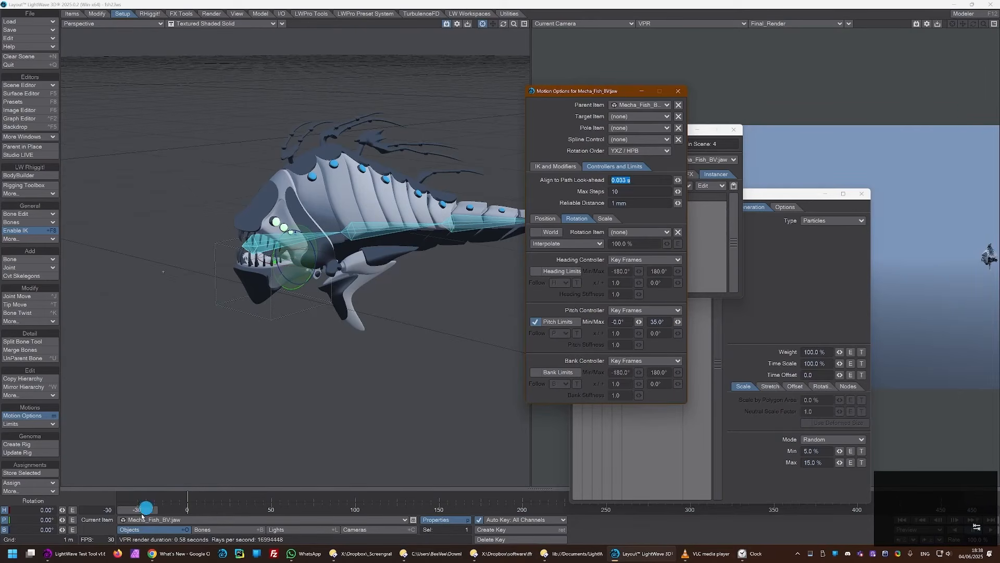
Step: Lock the jaw's heading rotation and open the jaw to a pitch of 12° at frame -30
{"action": "left_click", "coordinate": [5, 510]}
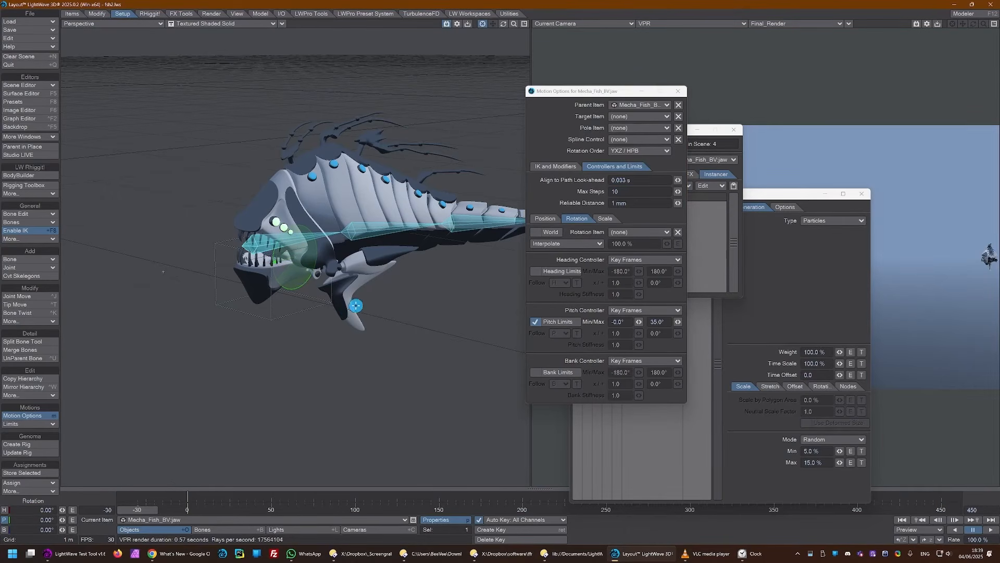
{"action": "left_click_drag", "start_coordinate": [365, 336], "coordinate": [384, 348]}
{"action": "left_click_drag", "start_coordinate": [393, 352], "coordinate": [370, 357]}
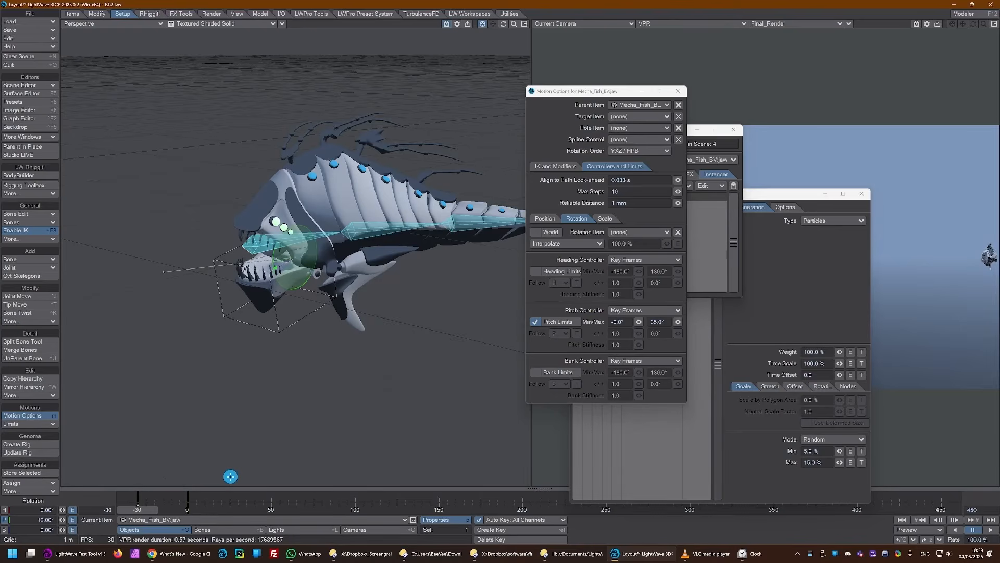
Step: Delete the jaw's keyframe at frame 0
{"action": "left_click_drag", "start_coordinate": [181, 500], "coordinate": [186, 500], "text": "shift"}
{"action": "left_click", "coordinate": [183, 498]}
{"action": "right_click", "coordinate": [188, 497]}
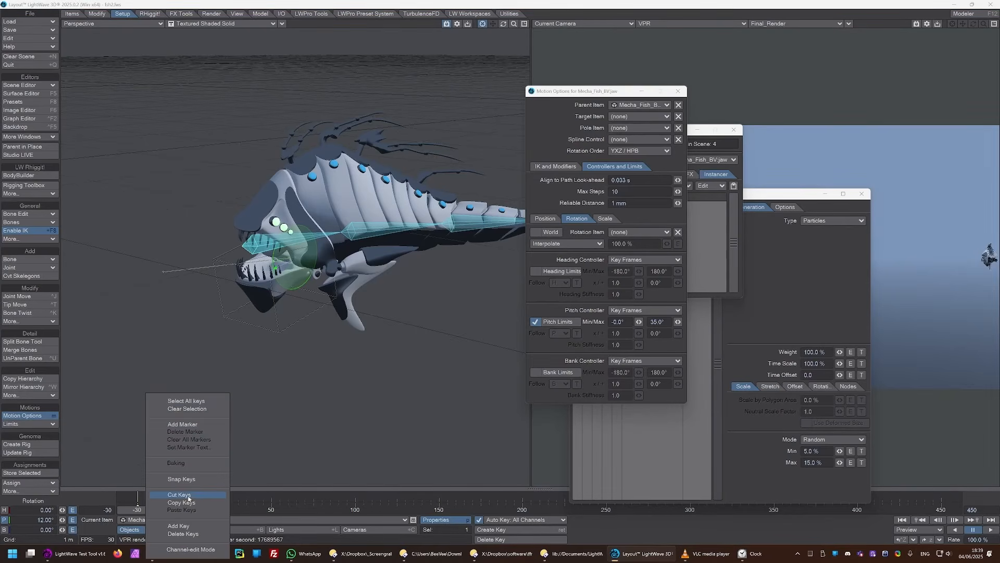
{"action": "left_click", "coordinate": [203, 534]}
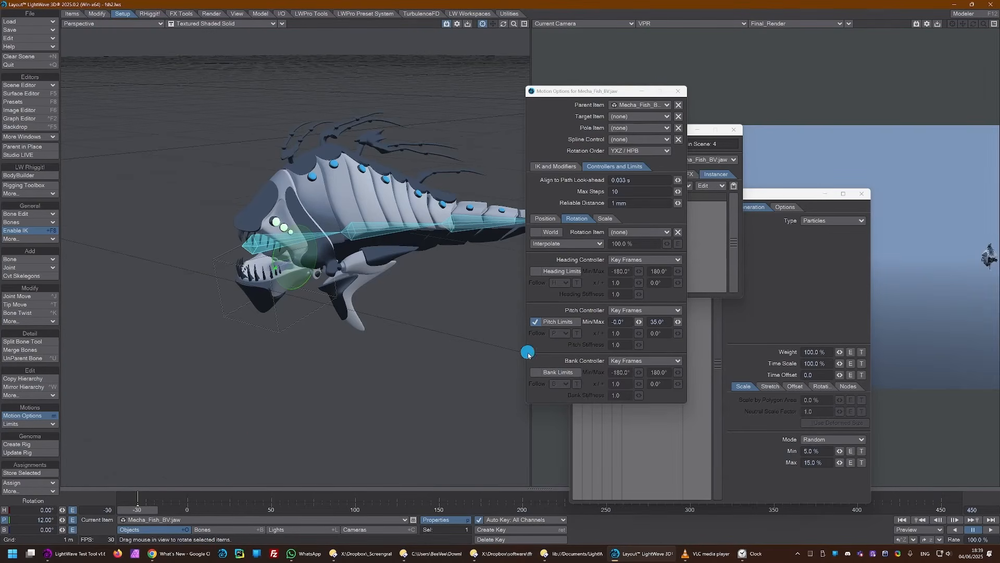
Step: Add a Noisy Channel modifier to the jaw's pitch rotation channel in the Graph Editor
{"action": "left_click", "coordinate": [73, 519]}
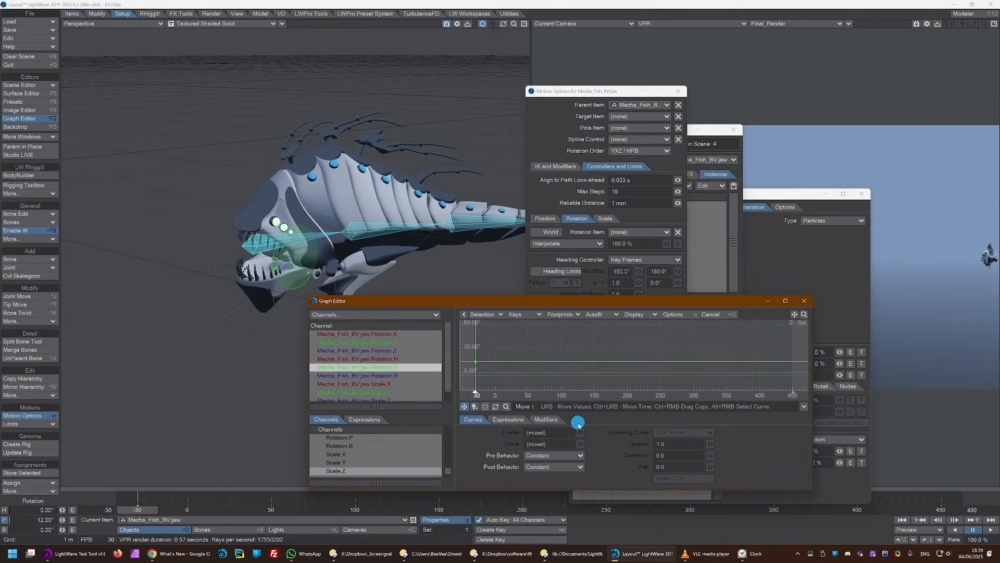
{"action": "left_click", "coordinate": [546, 420]}
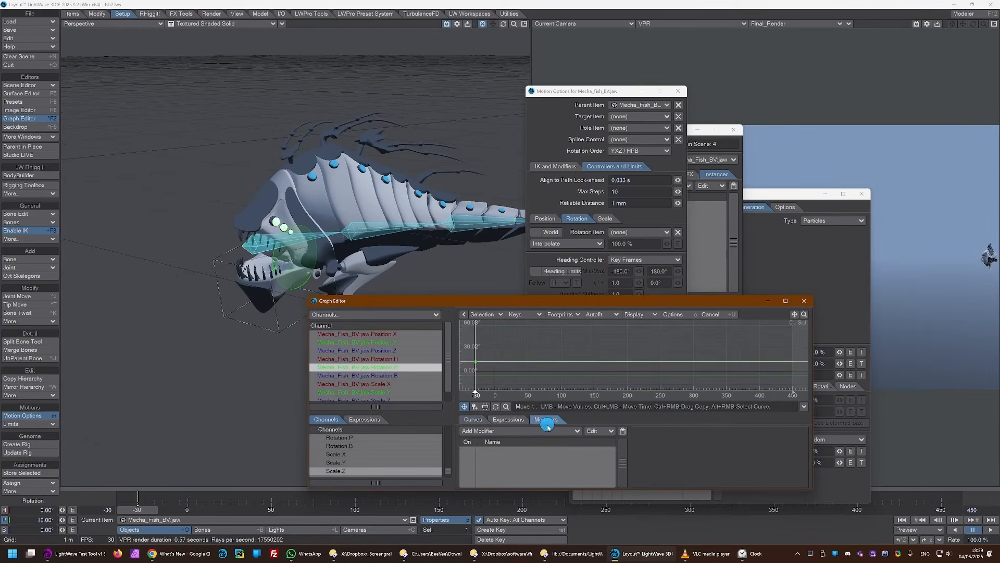
{"action": "left_click", "coordinate": [495, 431]}
{"action": "left_click", "coordinate": [499, 432]}
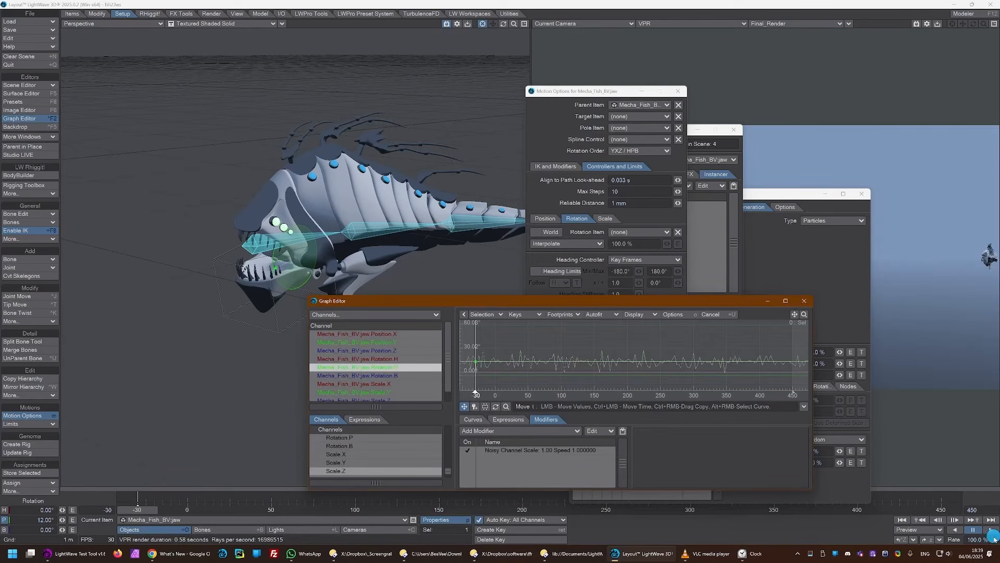
Step: Play the animation and set the jaw's Noisy Channel speed to 0.2
{"action": "left_click", "coordinate": [990, 530]}
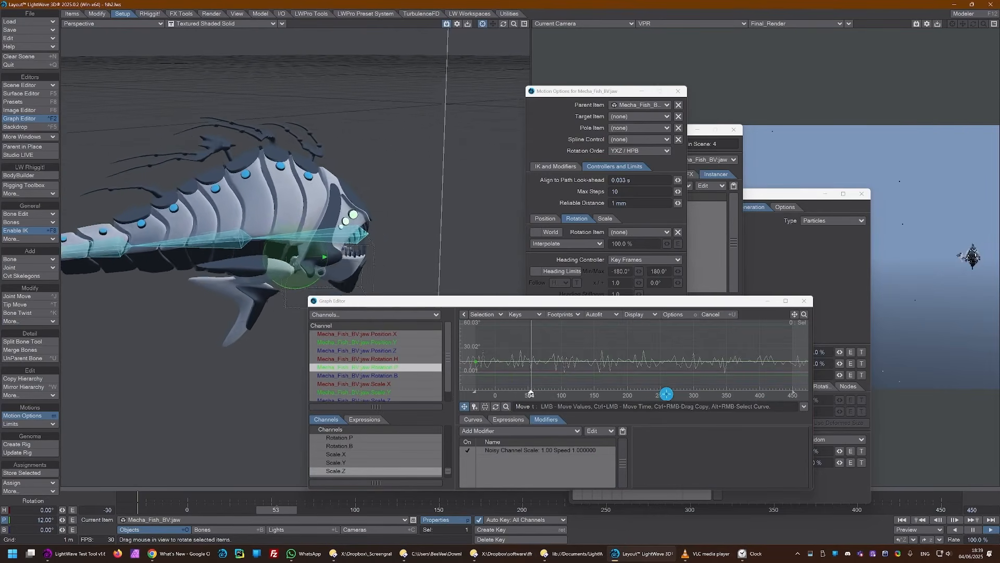
{"action": "double_click", "coordinate": [593, 450]}
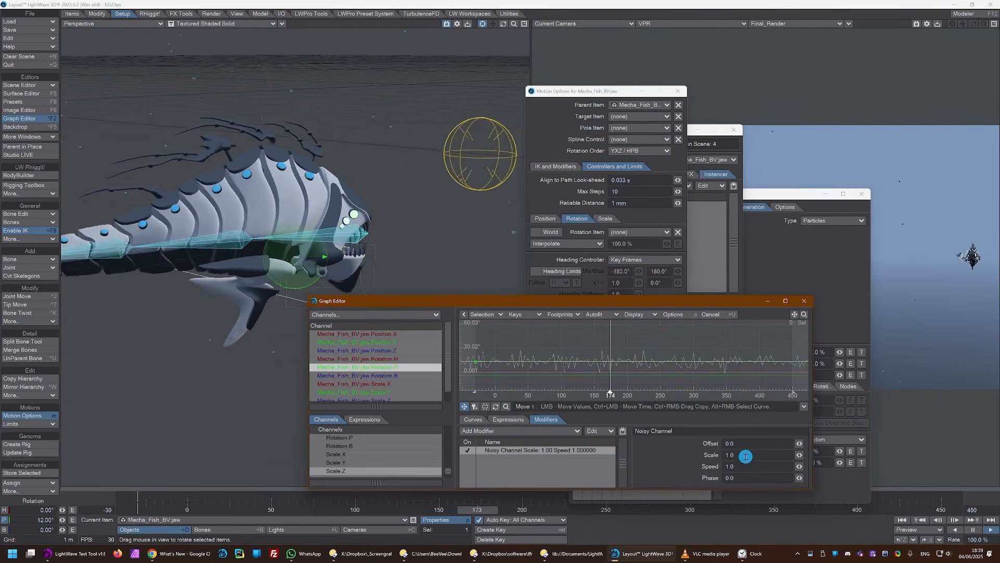
{"action": "left_click", "coordinate": [735, 466]}
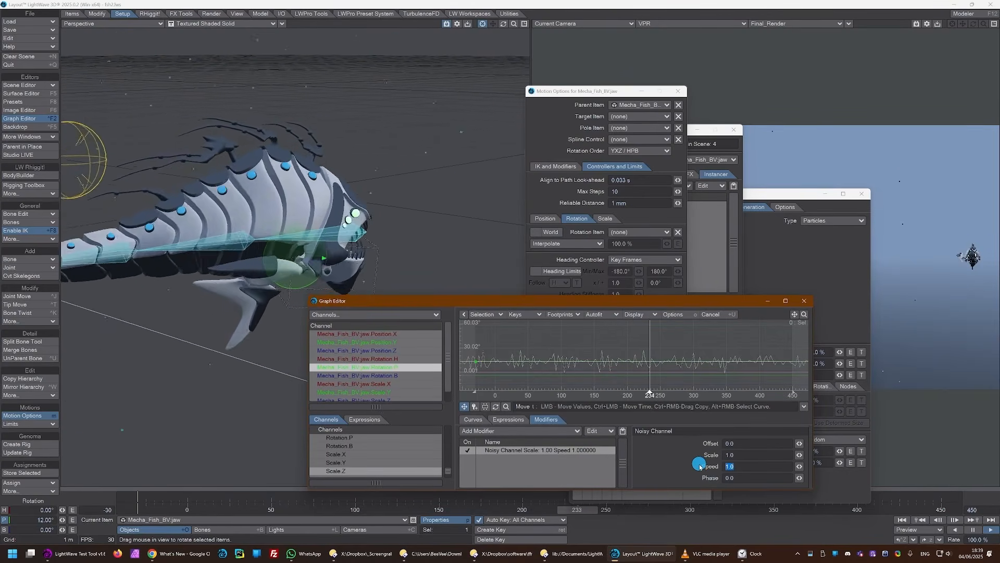
{"action": "type", "text": ".2"}
{"action": "key", "text": "Tab"}
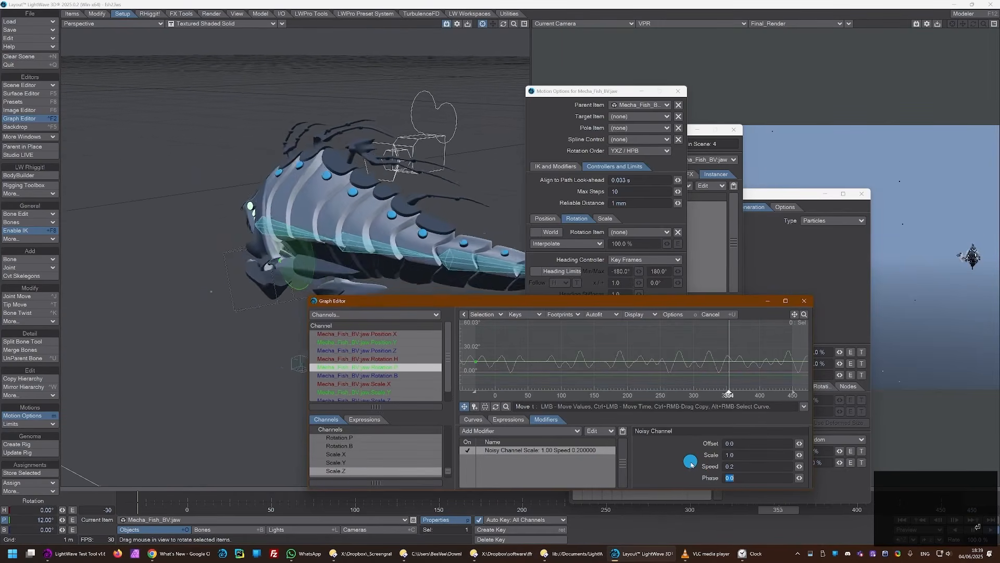
Step: Review the jaw motion from another angle and close the Graph Editor, Motion Options, Object Properties and Instance Generator windows
{"action": "left_click_drag", "start_coordinate": [260, 392], "coordinate": [302, 401], "text": "alt"}
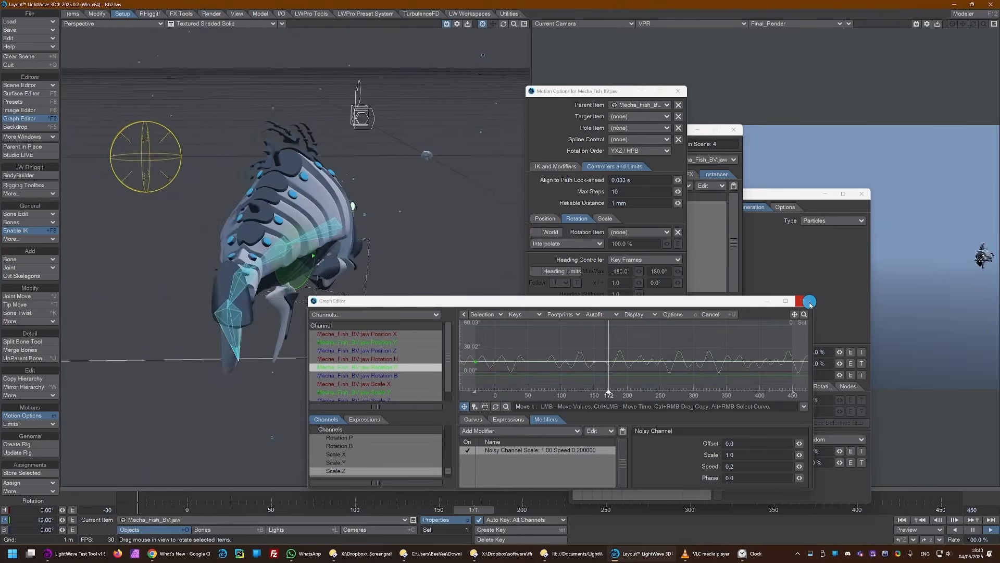
{"action": "left_click", "coordinate": [804, 301]}
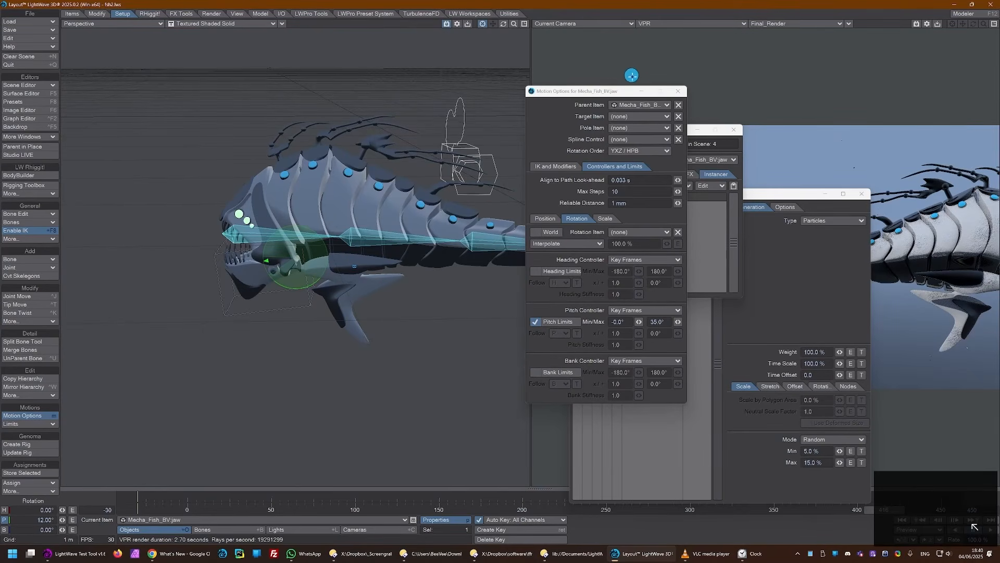
{"action": "left_click", "coordinate": [673, 94]}
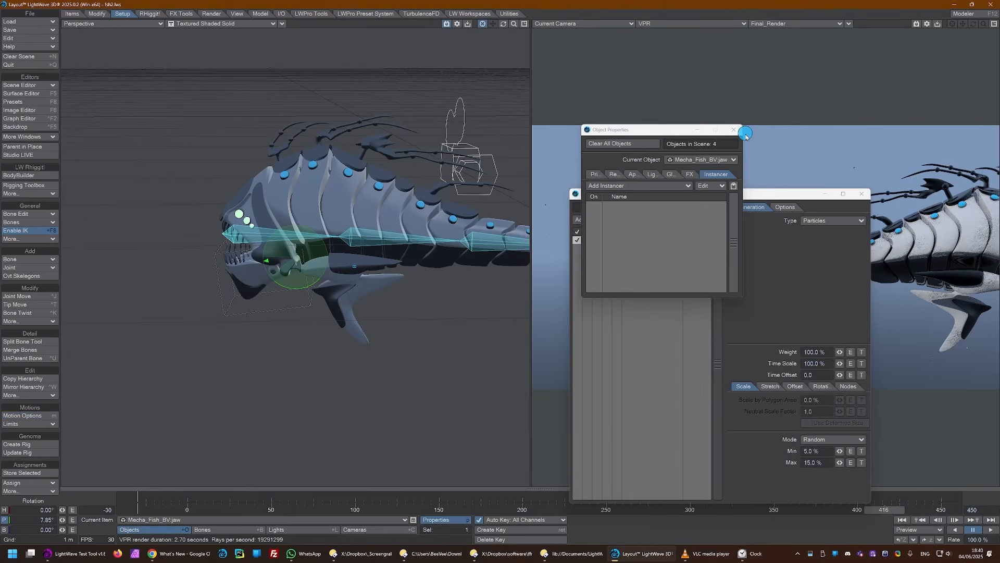
{"action": "left_click", "coordinate": [736, 129]}
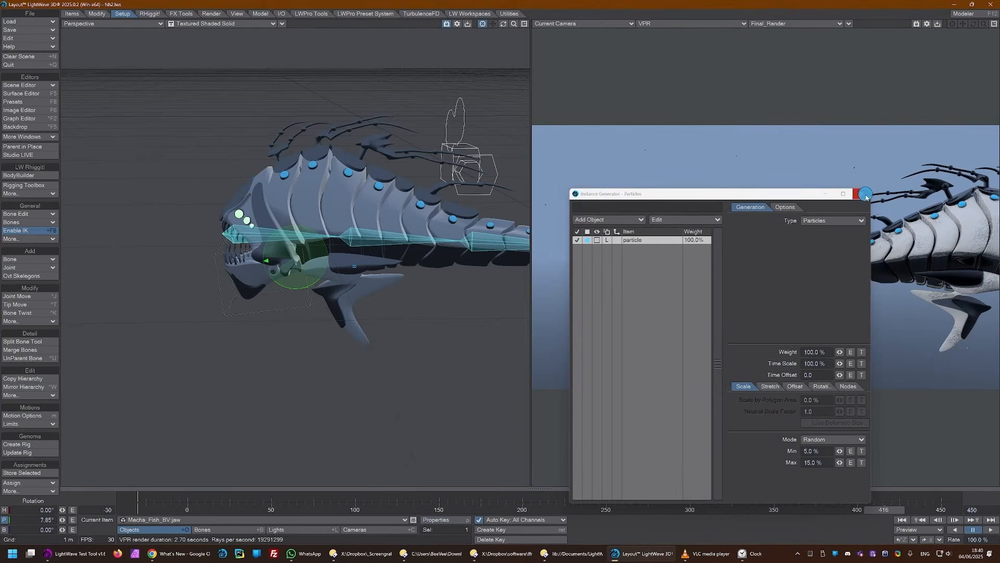
{"action": "left_click", "coordinate": [863, 195]}
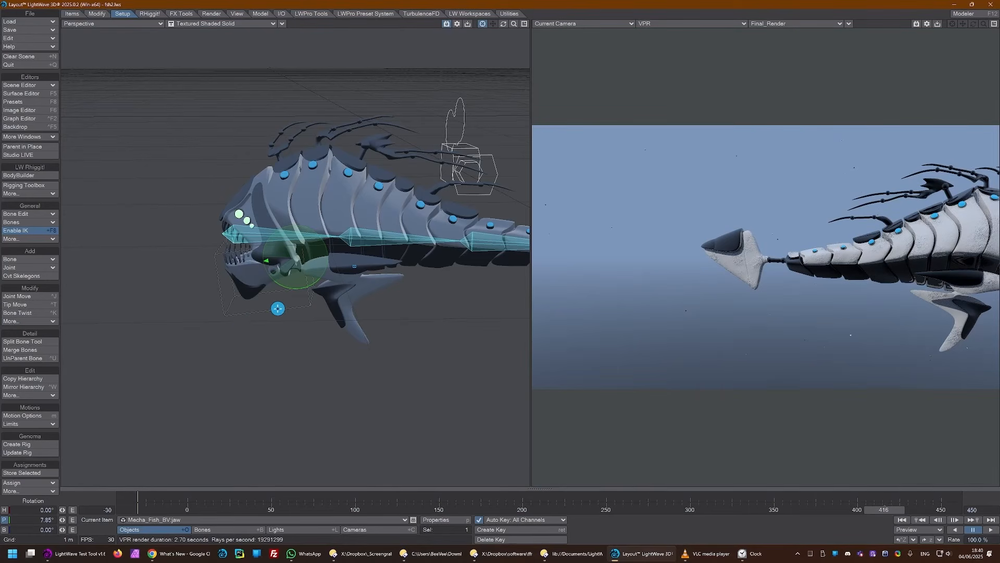
Step: Set the volumetric fog type to Nonlinear 2 in the render properties
{"action": "key", "text": "ctrl+p"}
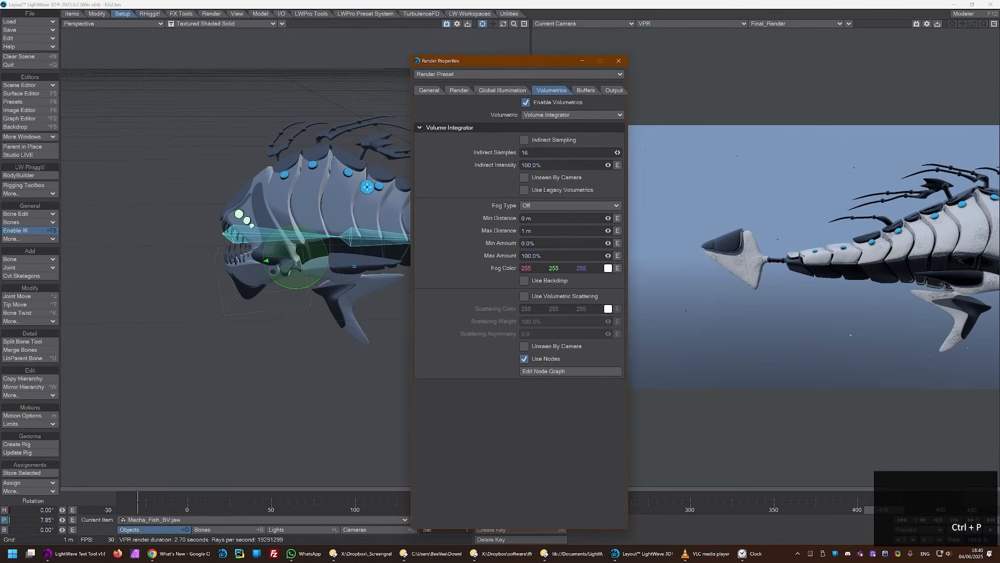
{"action": "left_click", "coordinate": [550, 206]}
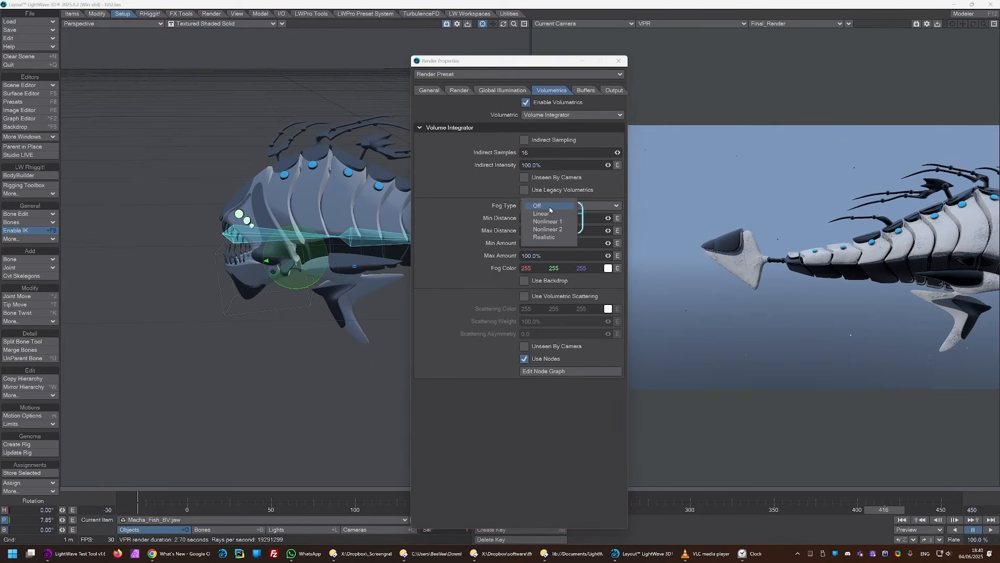
{"action": "left_click", "coordinate": [548, 229]}
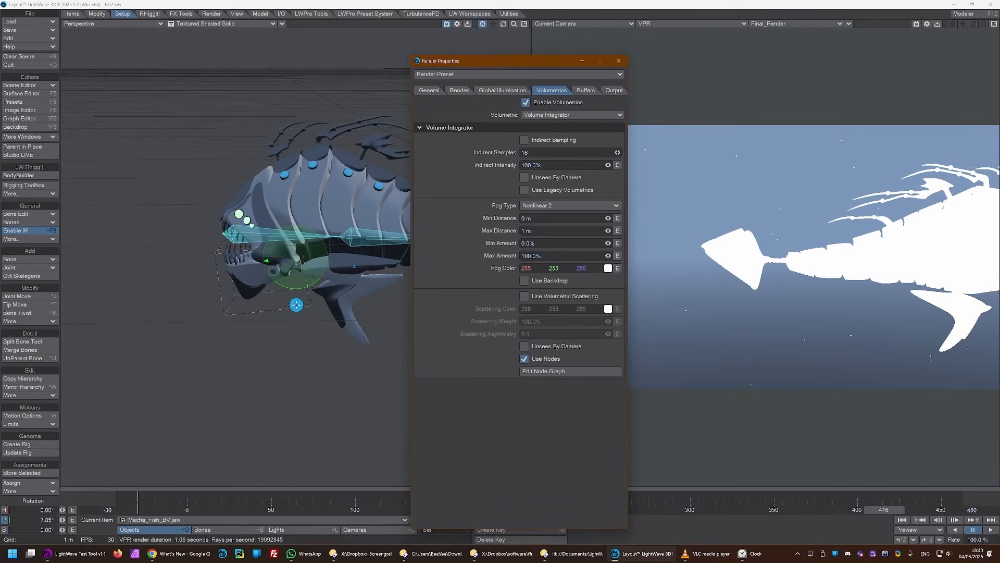
Step: Judging distances from the top view, set the fog's minimum distance to 1 m and maximum distance to 6 m
{"action": "key", "text": "2"}
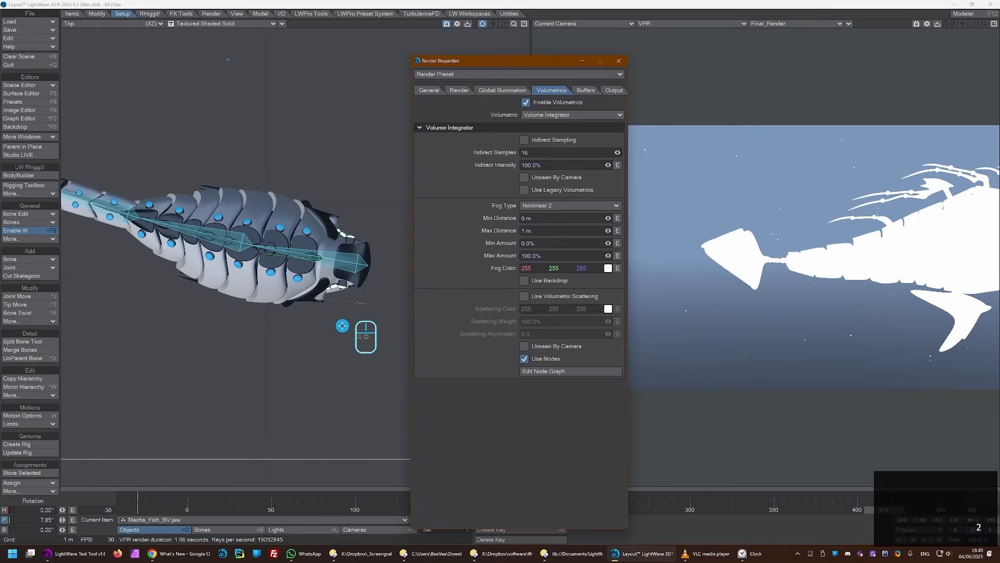
{"action": "scroll", "coordinate": [343, 326], "scroll_direction": "down", "scroll_amount": 6}
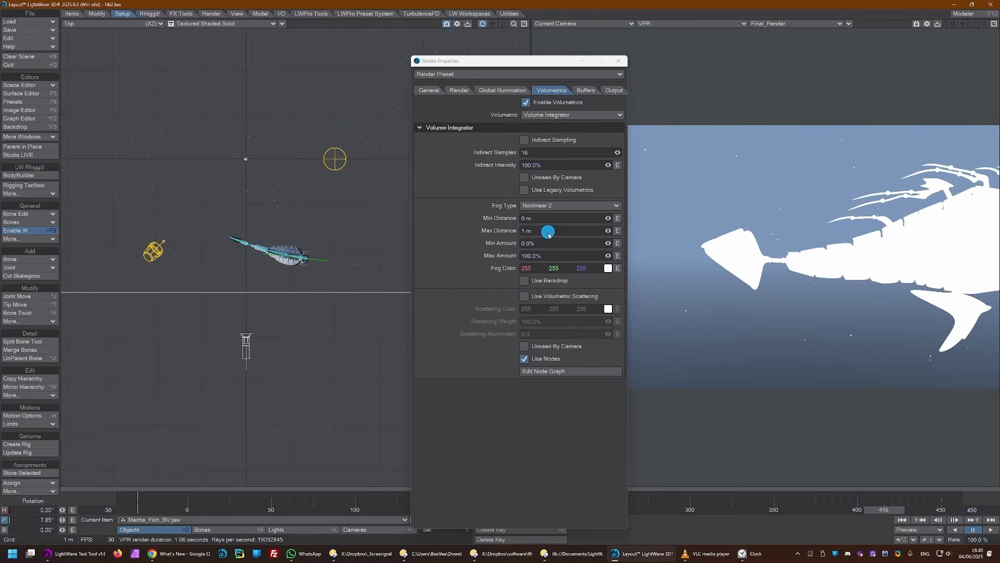
{"action": "left_click_drag", "start_coordinate": [560, 219], "coordinate": [476, 219]}
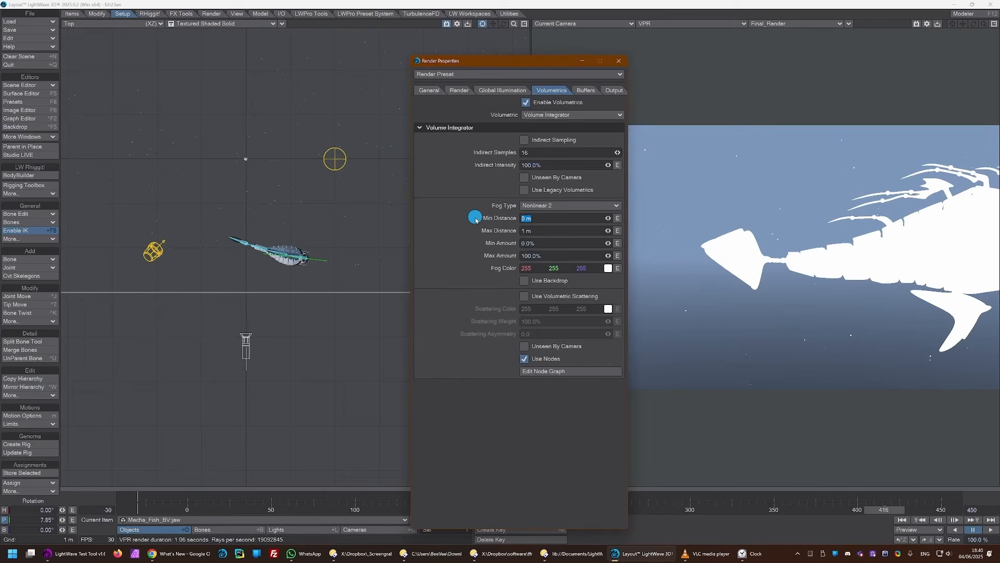
{"action": "type", "text": "1"}
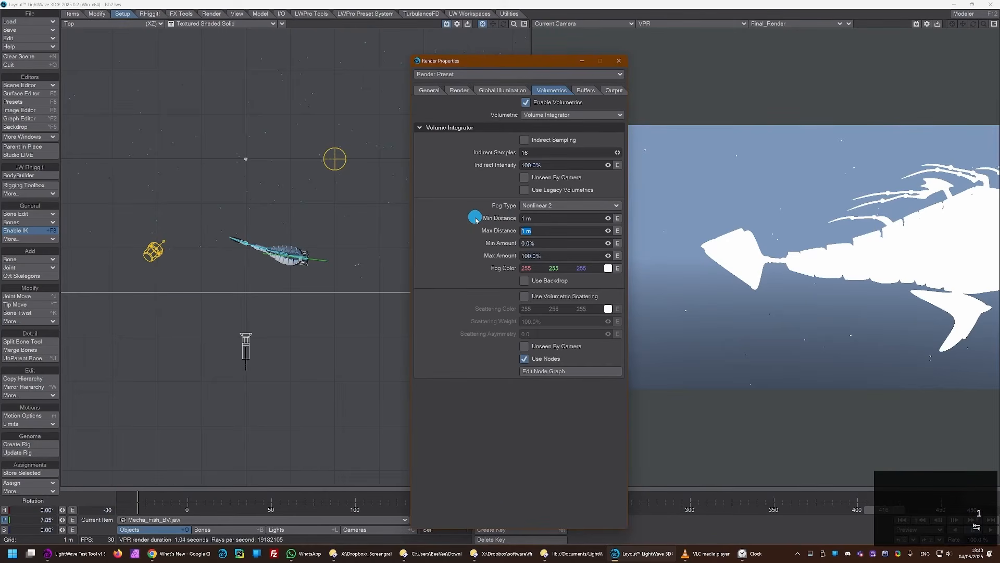
{"action": "key", "text": "Tab"}
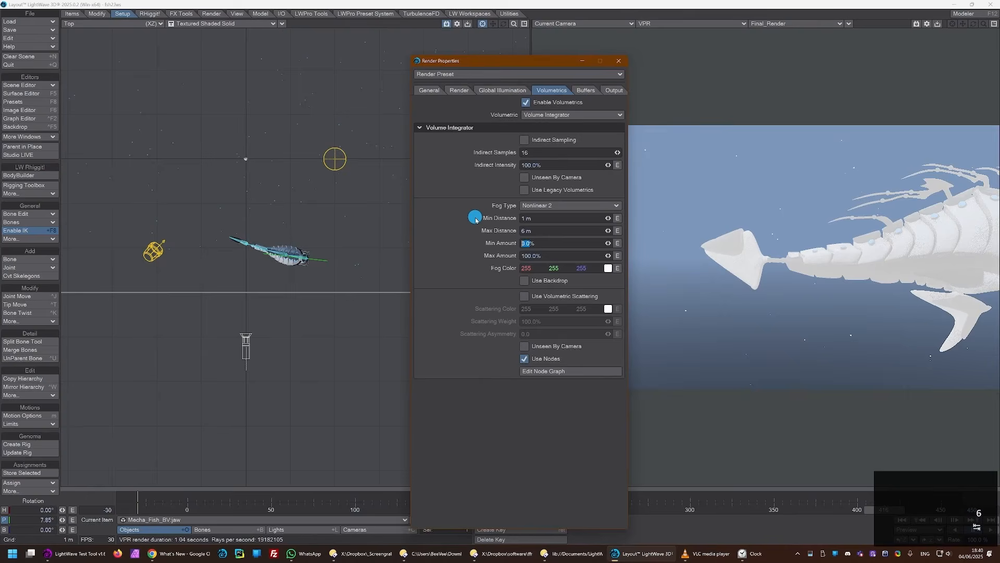
Step: Set the fog's maximum amount to 90%
{"action": "left_click", "coordinate": [330, 286]}
{"action": "scroll", "coordinate": [330, 286], "scroll_direction": "down", "scroll_amount": 3}
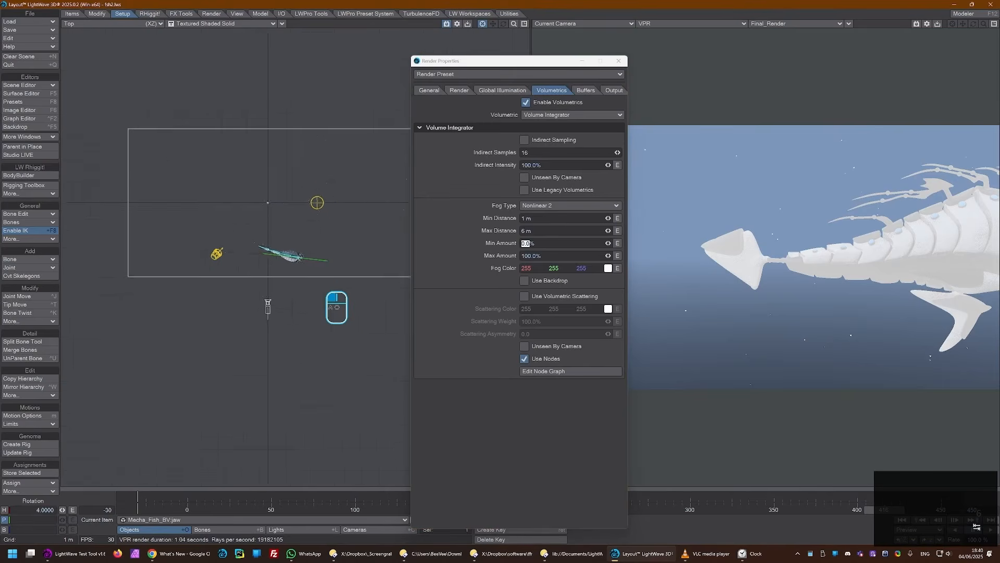
{"action": "left_click_drag", "start_coordinate": [331, 286], "coordinate": [334, 286], "text": "ctrl+alt"}
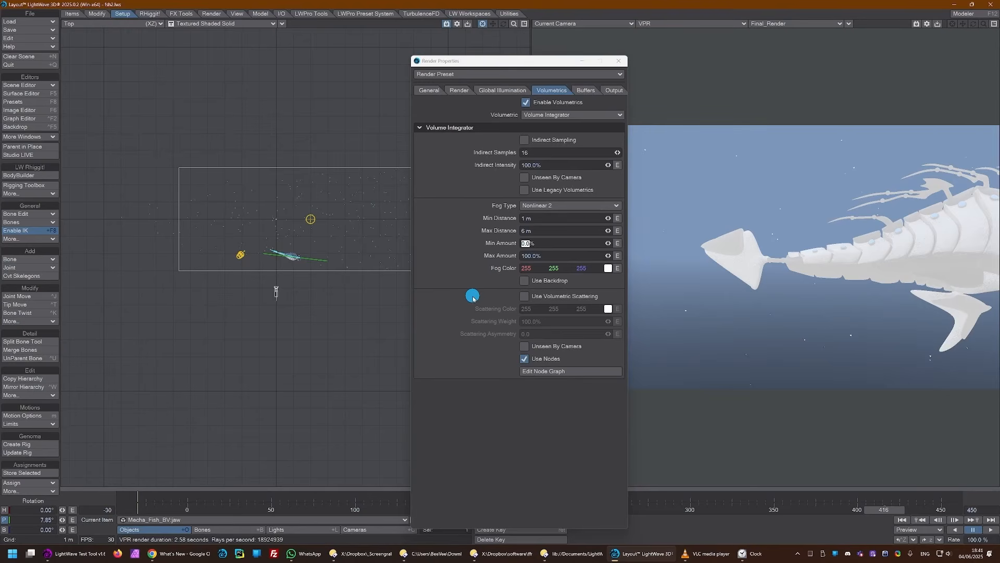
{"action": "key", "text": "ctrl+p"}
{"action": "key", "text": "ctrl+p"}
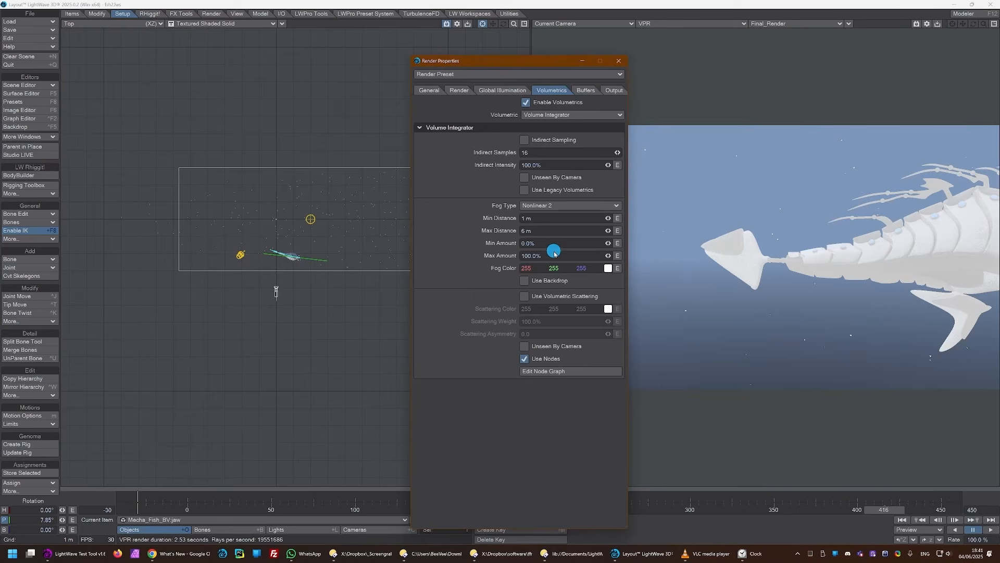
{"action": "left_click_drag", "start_coordinate": [555, 255], "coordinate": [492, 252]}
{"action": "type", "text": "90%"}
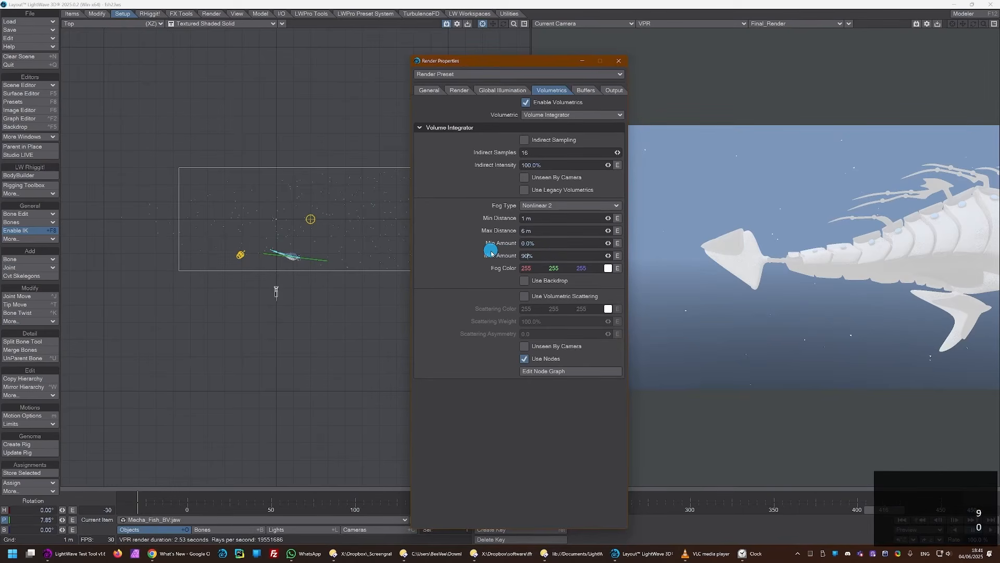
{"action": "key", "text": "Return"}
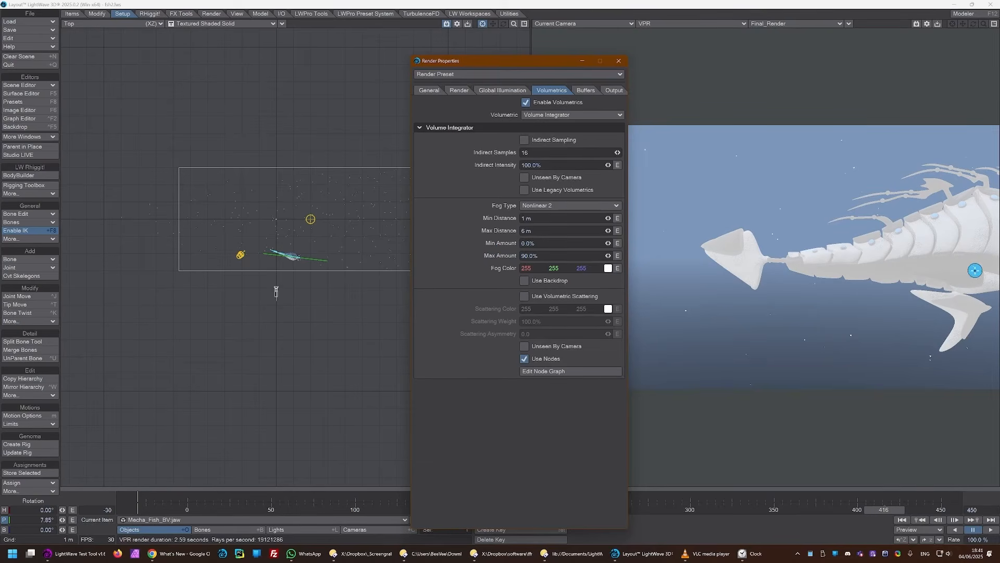
Step: Sample the fog colour from the dark blue lower edge of the rendered backdrop and close the render properties
{"action": "left_click", "coordinate": [609, 267]}
{"action": "left_click", "coordinate": [329, 266]}
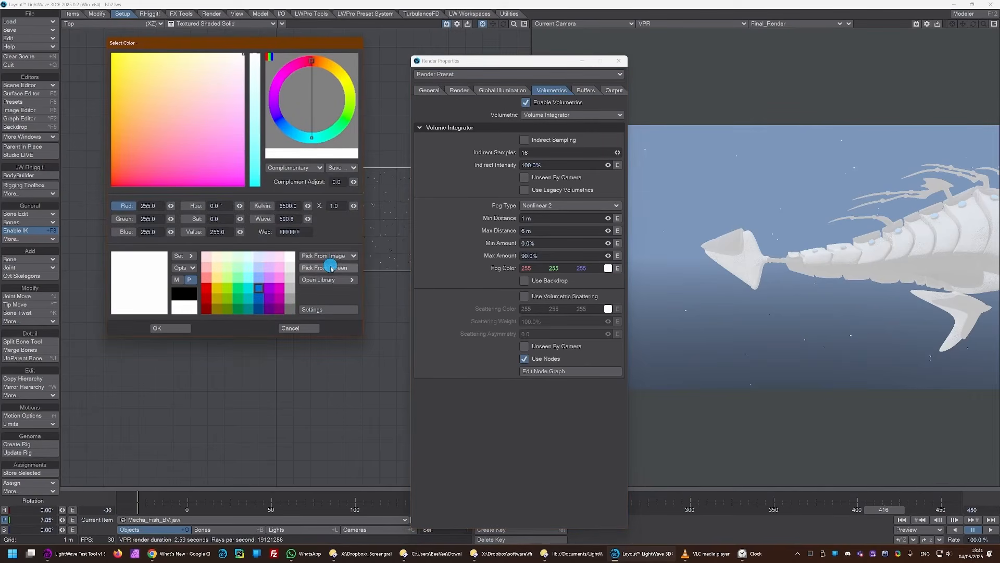
{"action": "left_click", "coordinate": [695, 386]}
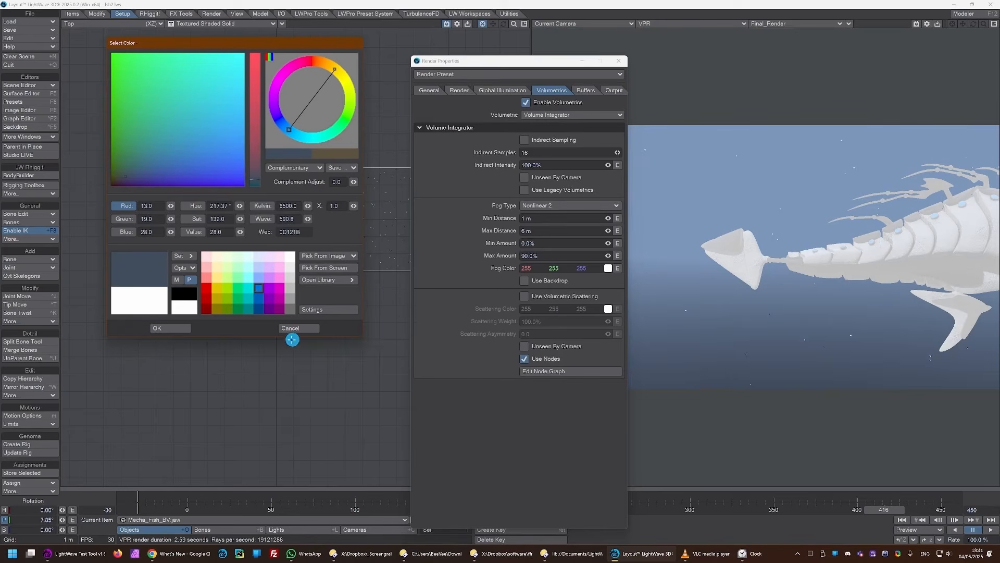
{"action": "left_click", "coordinate": [182, 328]}
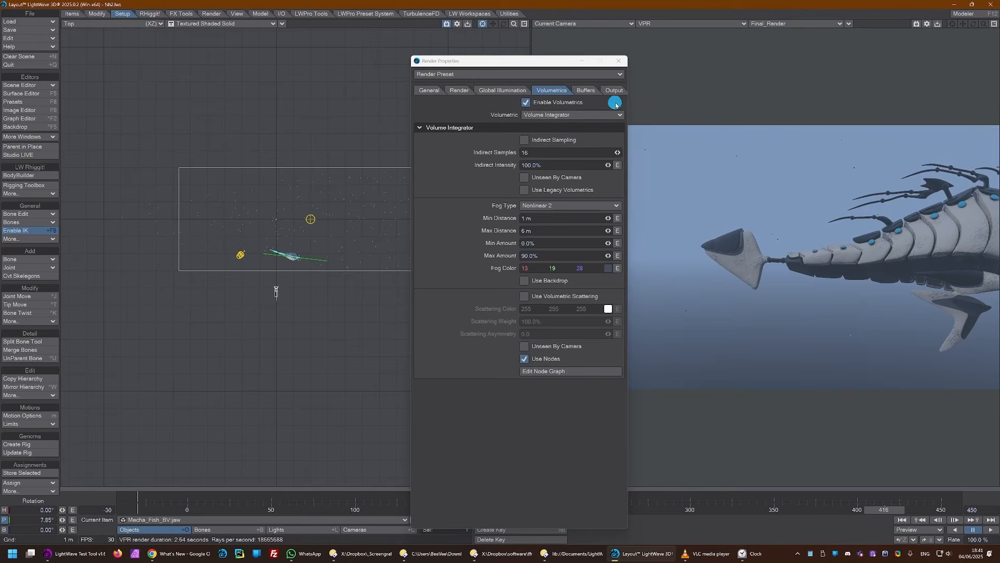
{"action": "left_click", "coordinate": [621, 61]}
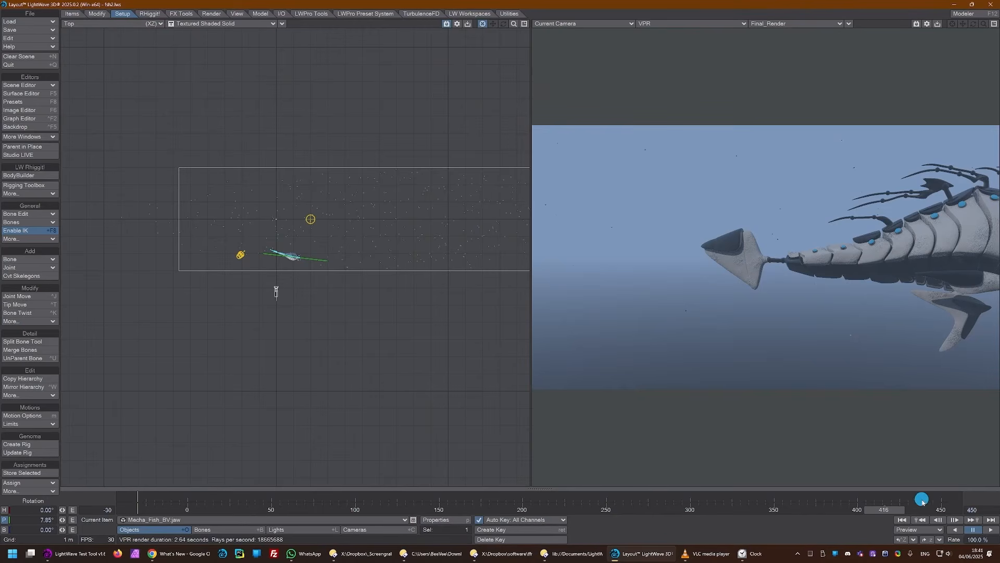
Step: Move to frame -30 and enable the camera's depth of field with a focal distance of 100 um
{"action": "left_click_drag", "start_coordinate": [884, 513], "coordinate": [397, 510]}
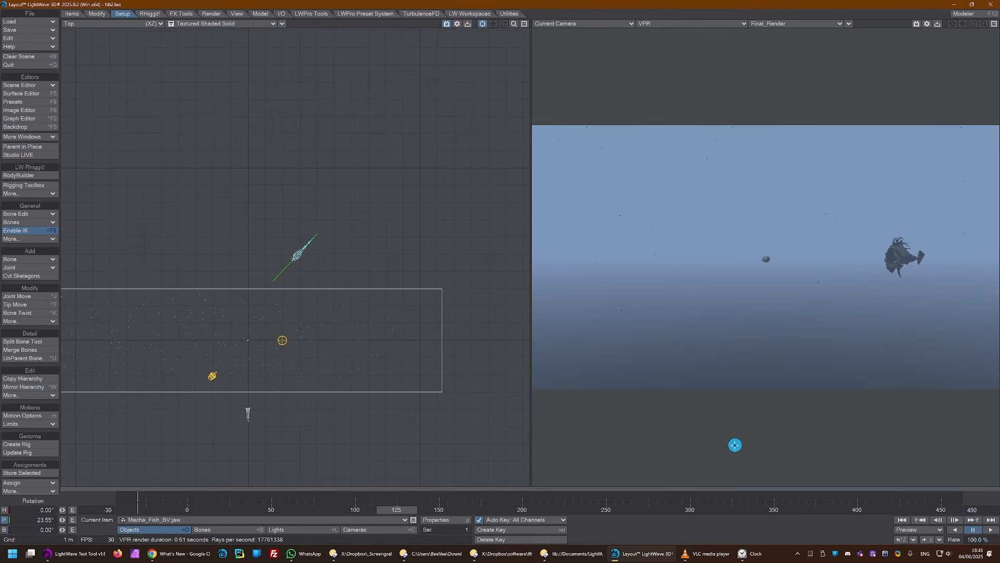
{"action": "left_click_drag", "start_coordinate": [400, 511], "coordinate": [137, 511]}
{"action": "left_click", "coordinate": [388, 528]}
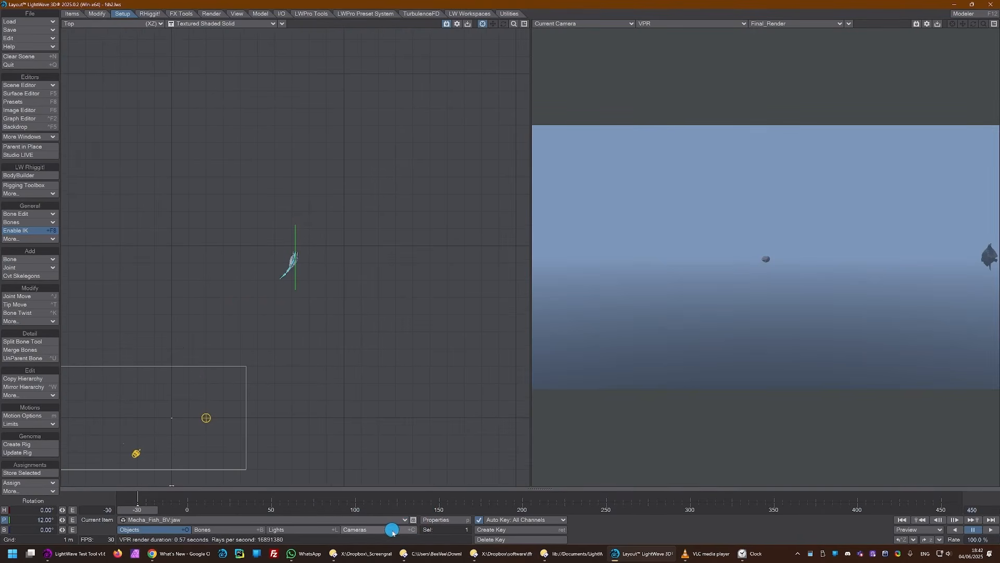
{"action": "left_click", "coordinate": [442, 519]}
{"action": "left_click", "coordinate": [506, 307]}
{"action": "left_click", "coordinate": [467, 361]}
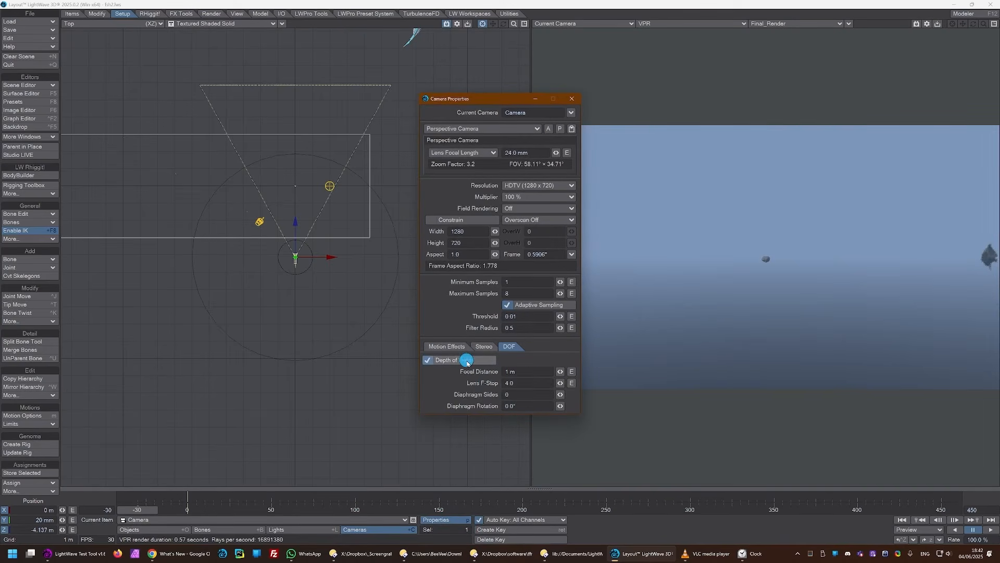
{"action": "left_click", "coordinate": [540, 371]}
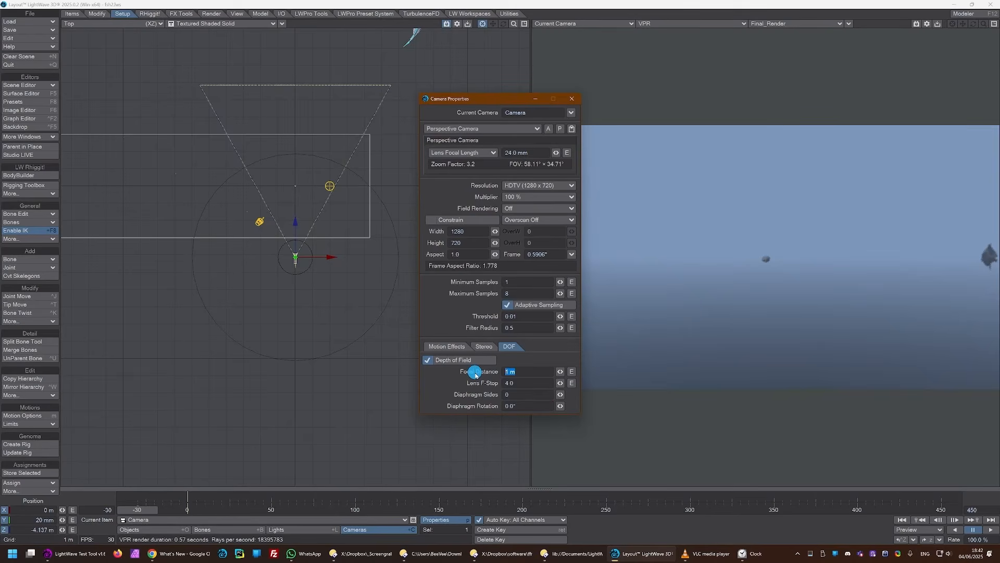
{"action": "type", "text": "00"}
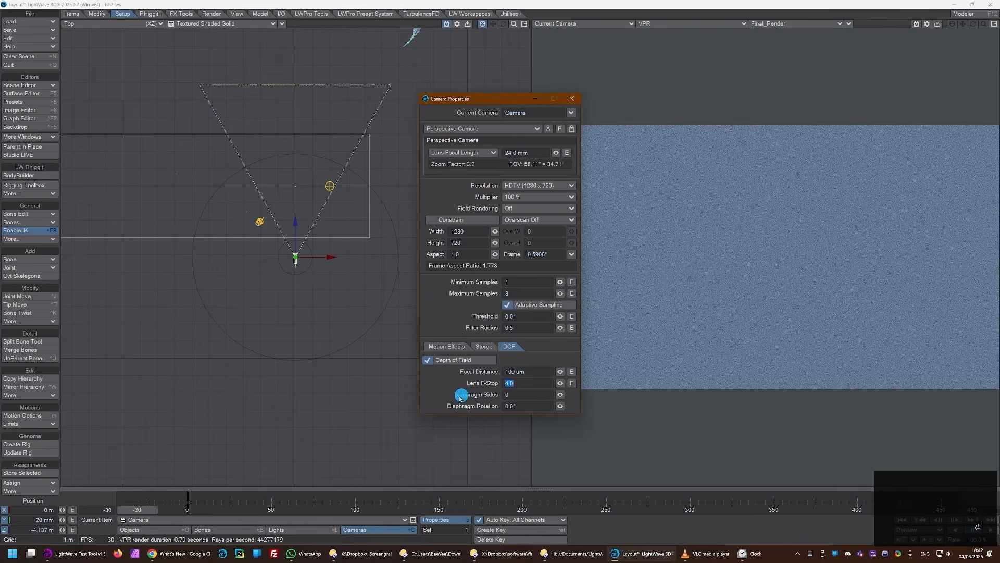
{"action": "key", "text": "Return"}
Step: Add a null named dof and parent it to the Camera
{"action": "key", "text": "ctrl+n"}
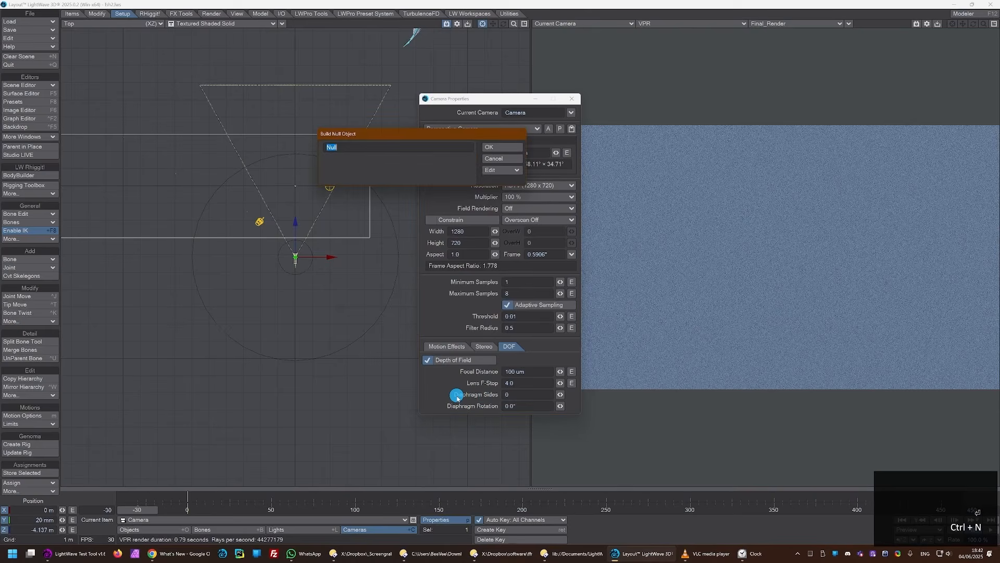
{"action": "type", "text": "dof"}
{"action": "key", "text": "Return"}
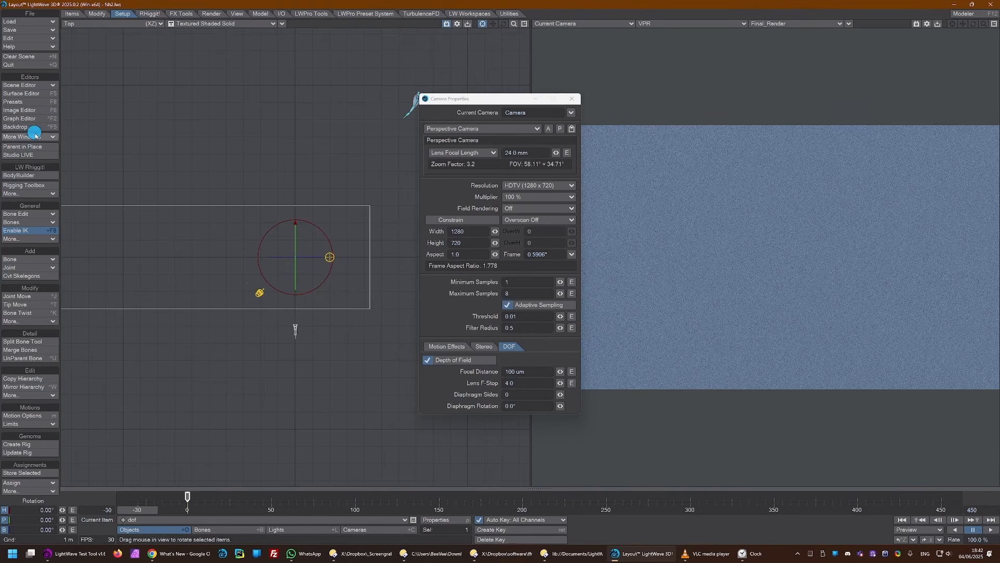
{"action": "key", "text": "m"}
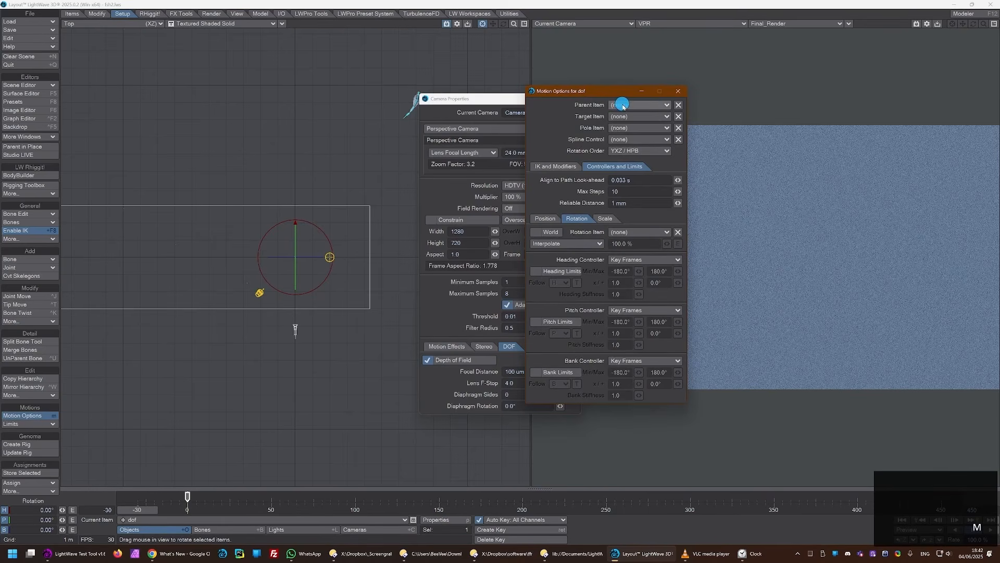
{"action": "left_click", "coordinate": [623, 105]}
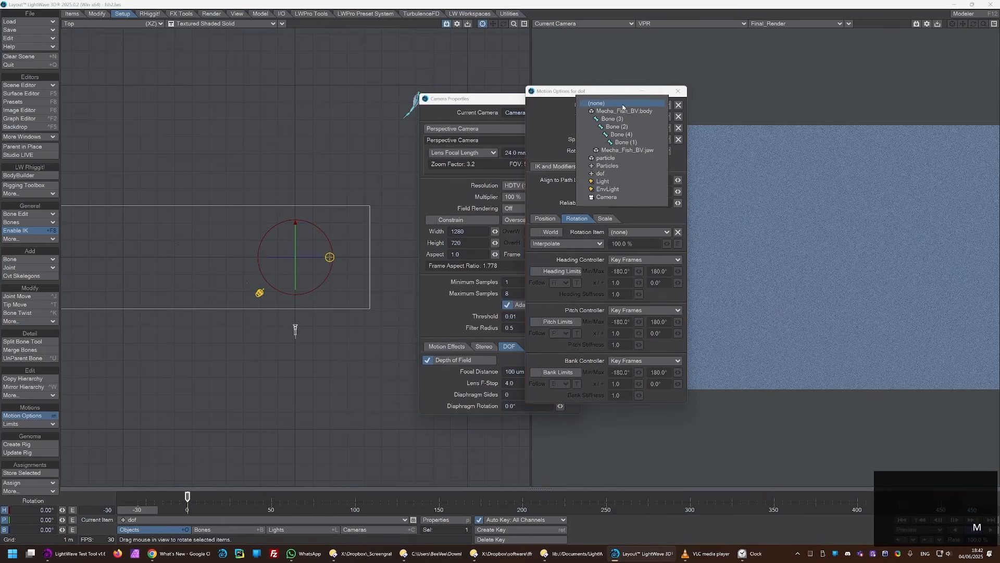
{"action": "left_click", "coordinate": [613, 198]}
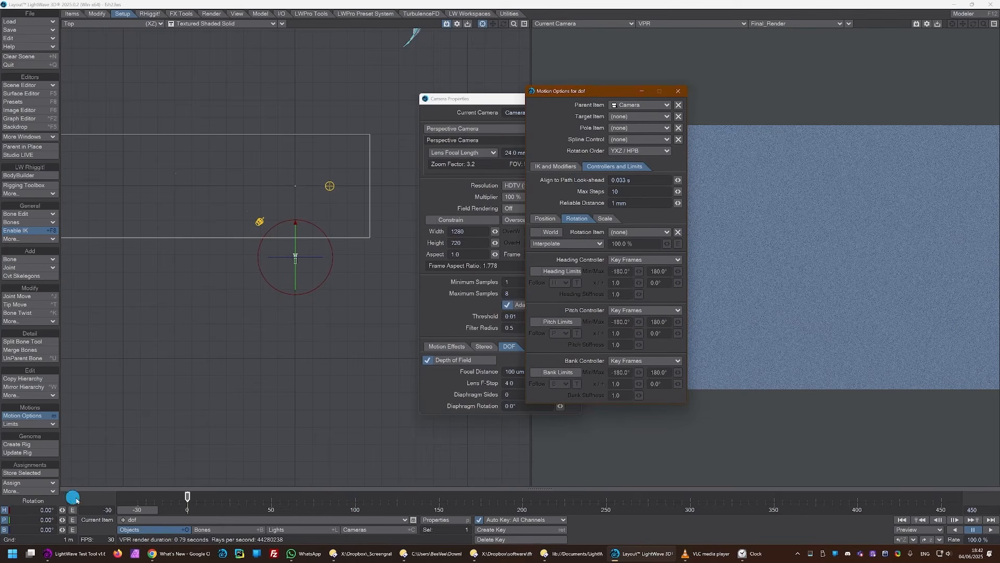
Step: Restrict the dof null's movement to the Z axis, trying a move of about 1 m along it and undoing that move
{"action": "key", "text": "t"}
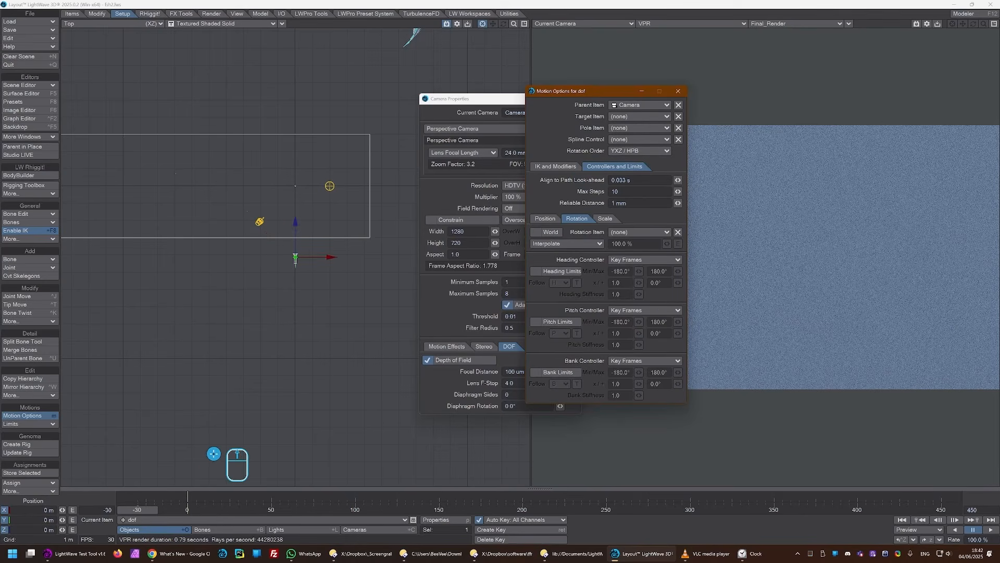
{"action": "left_click", "coordinate": [3, 512]}
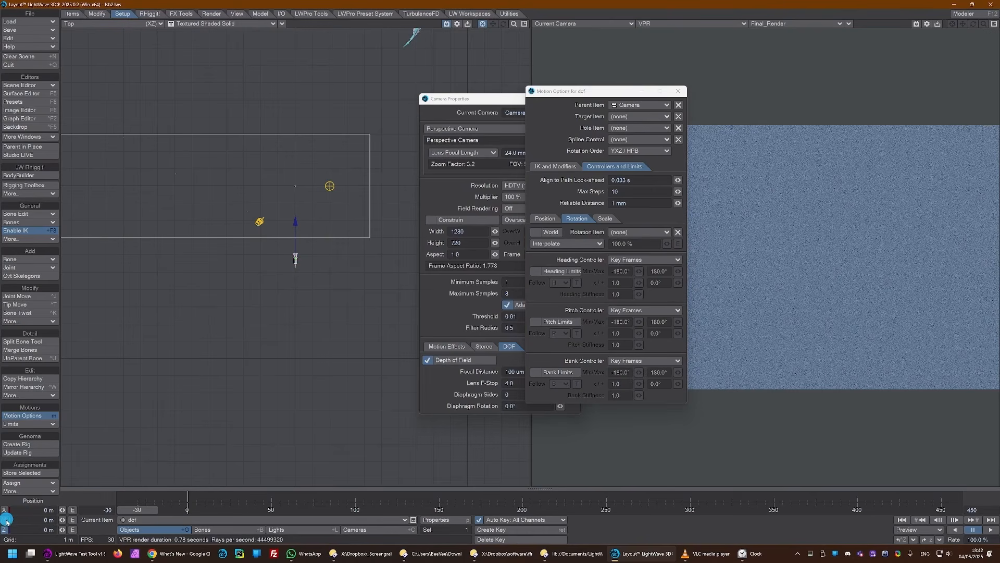
{"action": "mouse_move", "coordinate": [276, 419]}
{"action": "left_mouse_down"}
{"action": "mouse_move", "coordinate": [279, 391]}
{"action": "mouse_move", "coordinate": [274, 419]}
{"action": "left_mouse_up"}
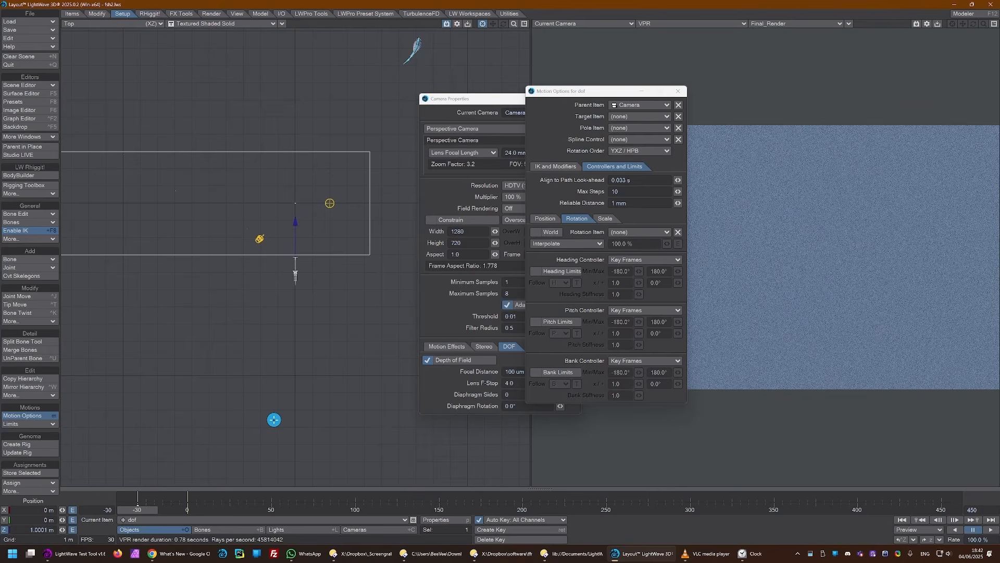
{"action": "key", "text": "ctrl+z"}
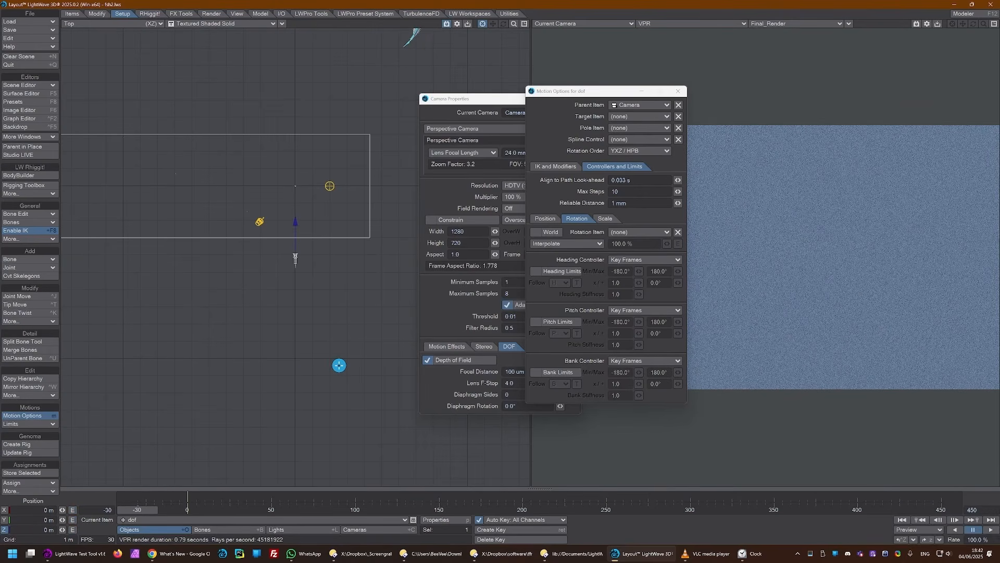
Step: Add a Proximity modifier to the camera's focal distance envelope and open the modifier's settings
{"action": "left_click", "coordinate": [501, 327]}
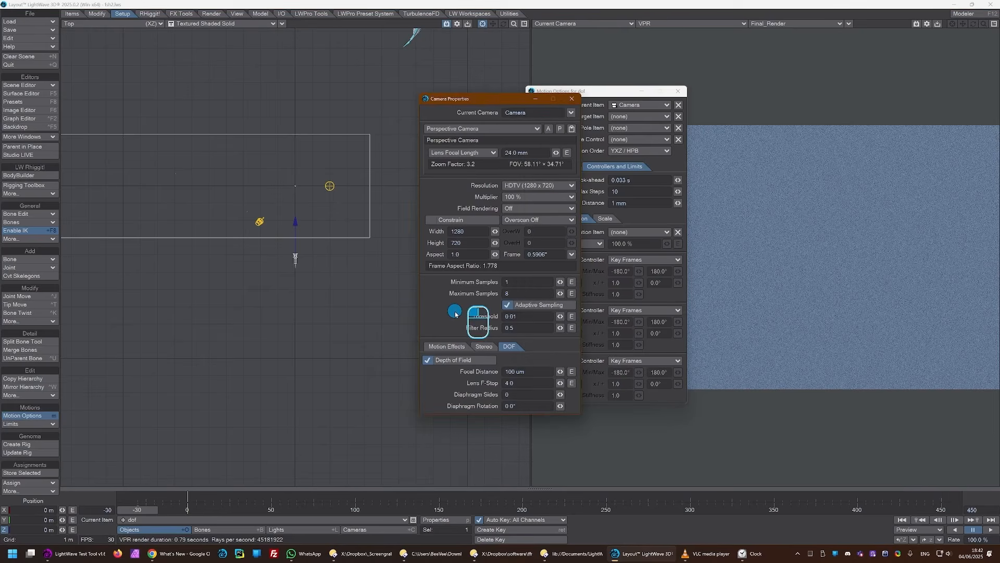
{"action": "left_click", "coordinate": [573, 370]}
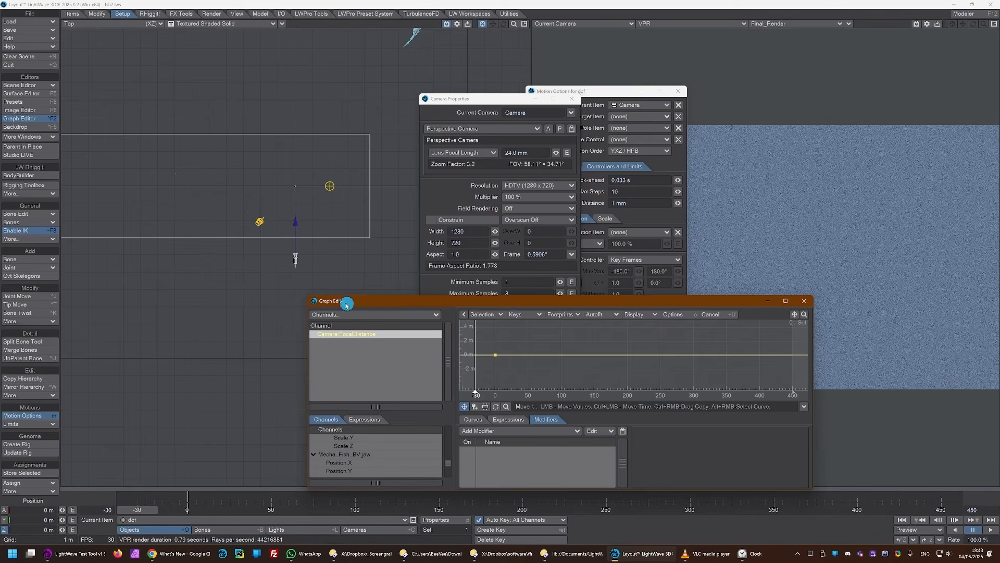
{"action": "left_click", "coordinate": [518, 431]}
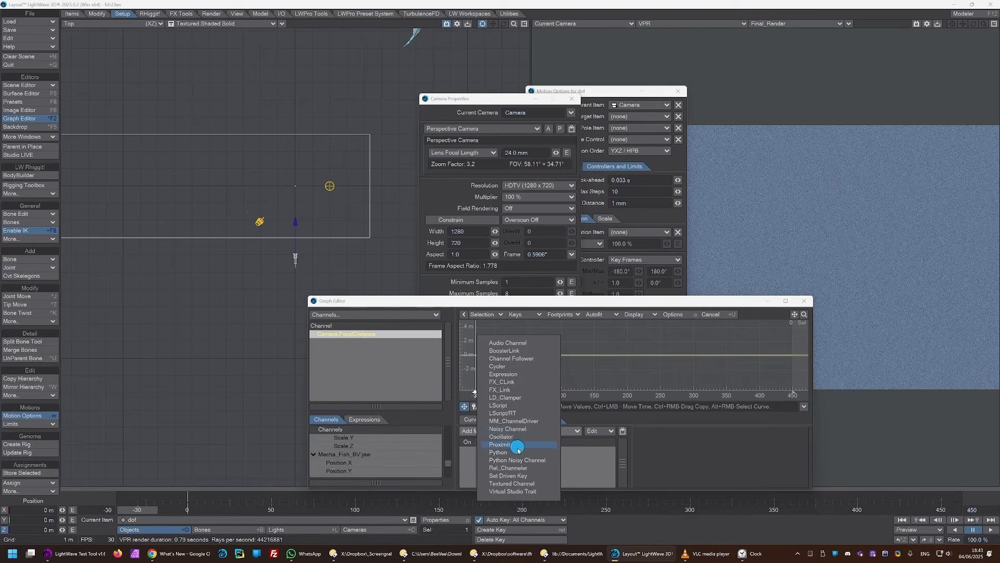
{"action": "left_click", "coordinate": [518, 446]}
{"action": "double_click", "coordinate": [517, 451]}
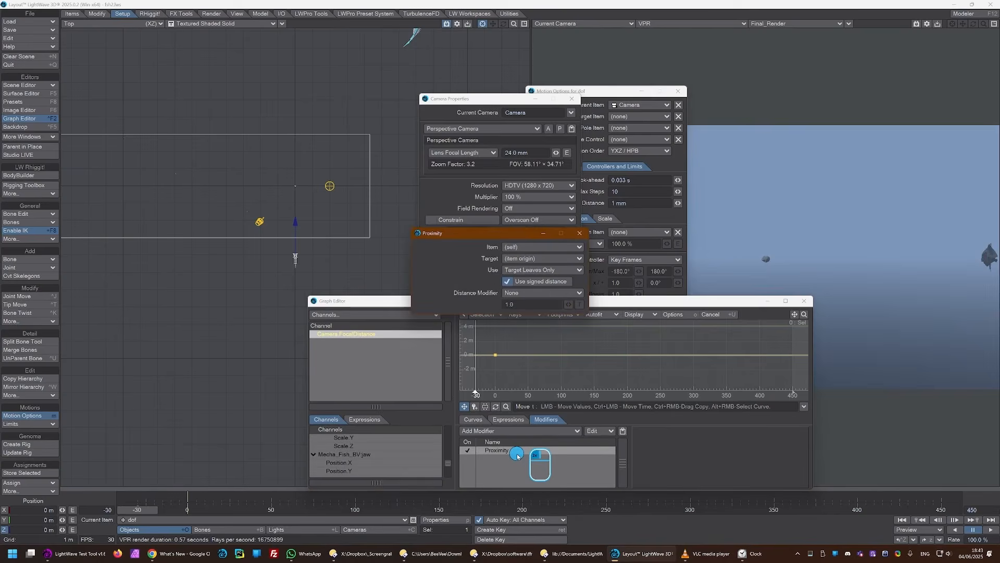
Step: Set the Proximity modifier's item to Camera and its target to dof, and close its settings
{"action": "left_click", "coordinate": [529, 249]}
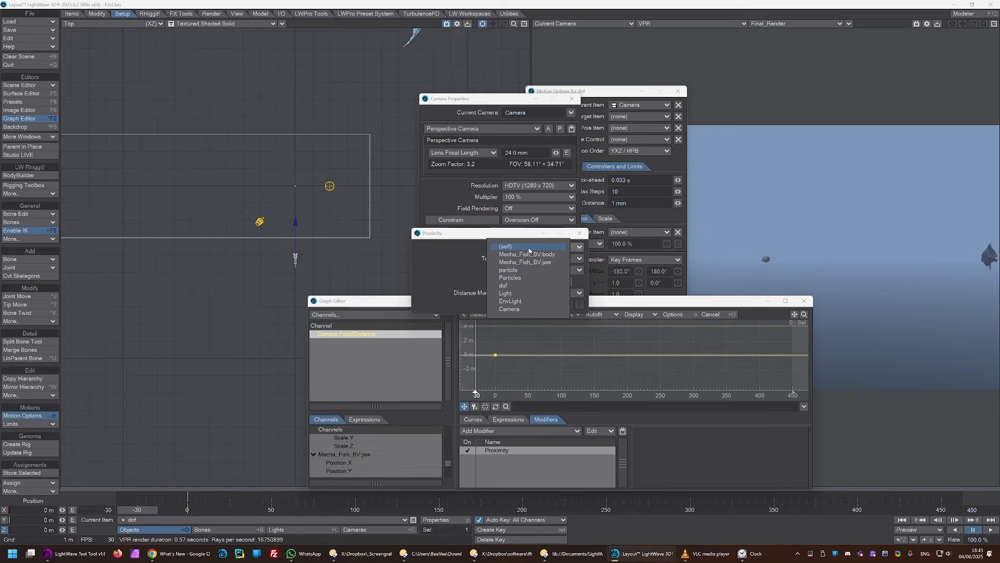
{"action": "left_click", "coordinate": [526, 308]}
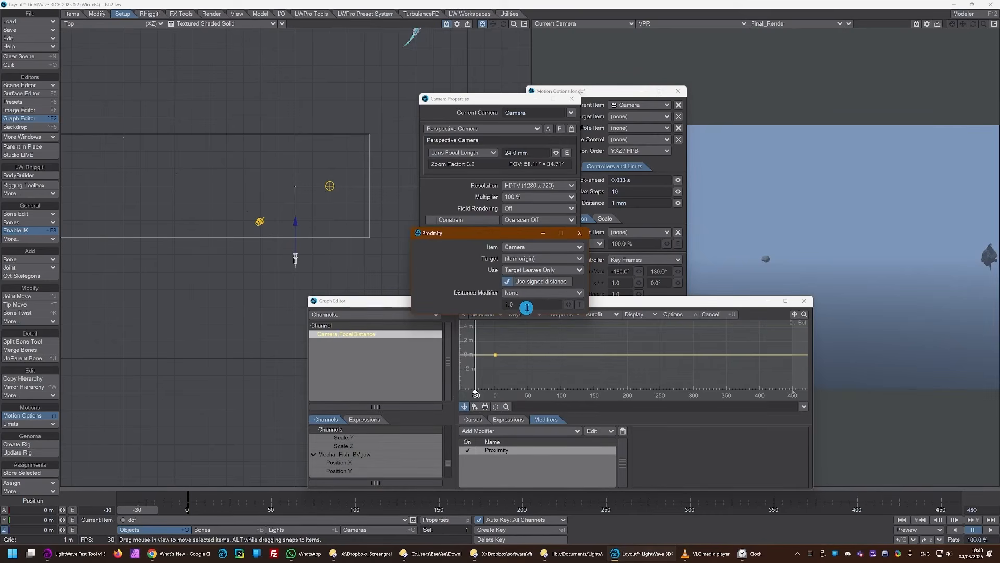
{"action": "left_click", "coordinate": [534, 258]}
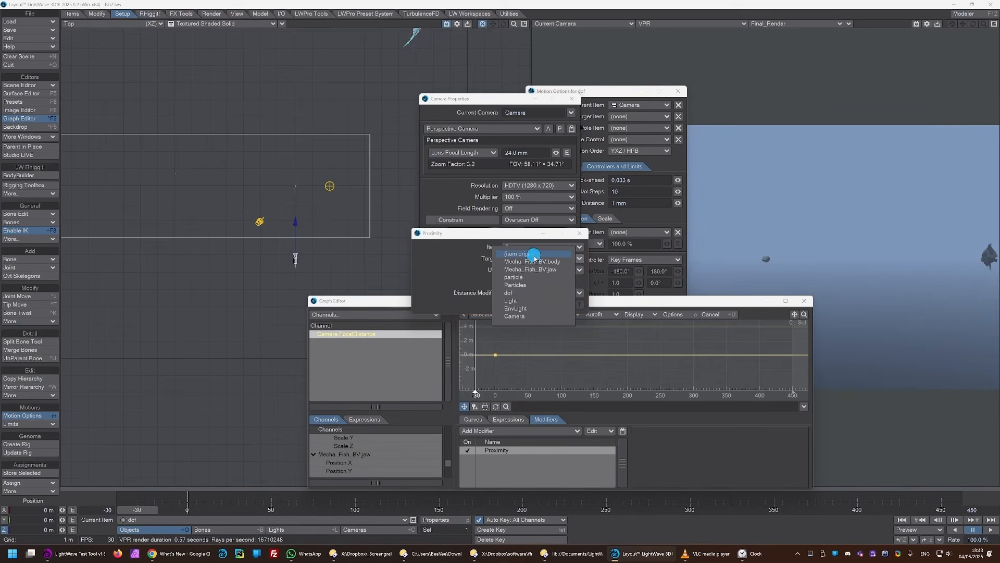
{"action": "left_click", "coordinate": [535, 293]}
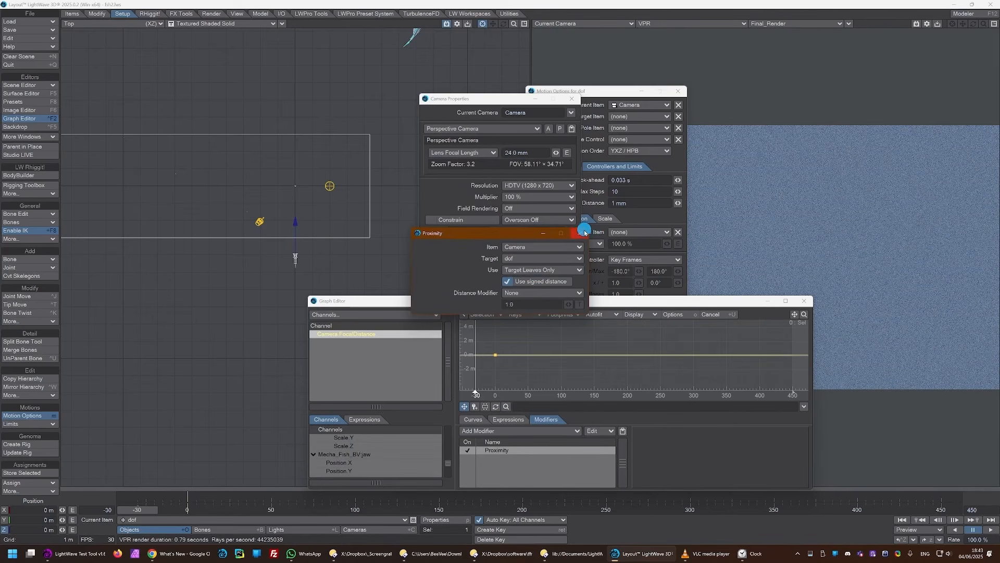
{"action": "left_click", "coordinate": [583, 233]}
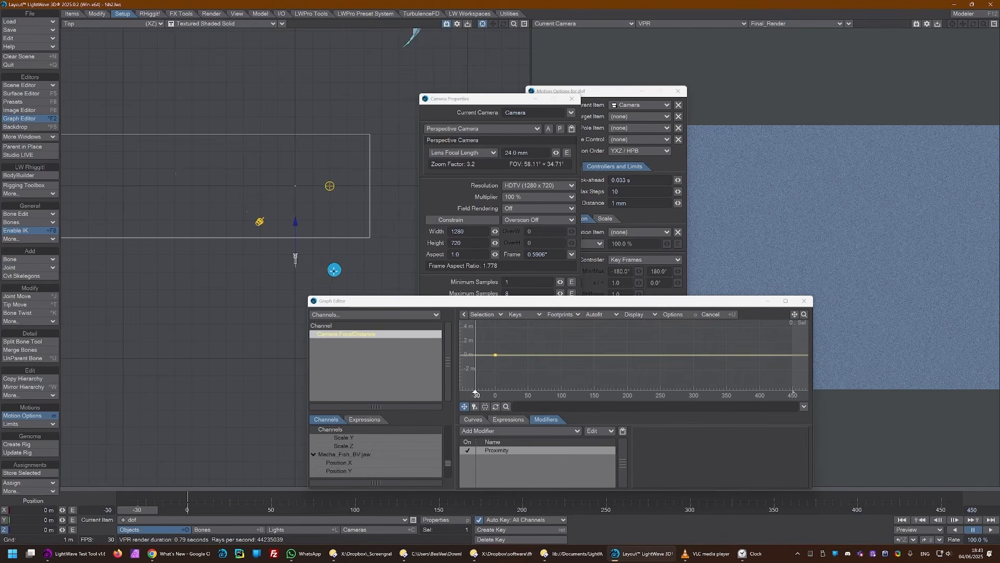
Step: Go to frame 399 and set the camera's Lens F-Stop to 0.85
{"action": "mouse_move", "coordinate": [137, 511]}
{"action": "left_mouse_down"}
{"action": "mouse_move", "coordinate": [927, 511]}
{"action": "mouse_move", "coordinate": [856, 511]}
{"action": "left_mouse_up"}
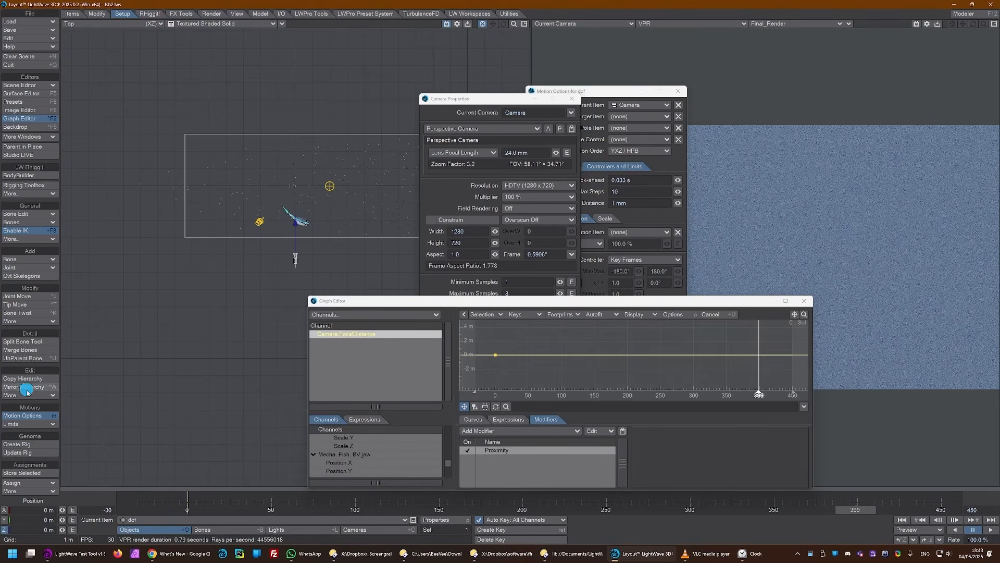
{"action": "left_click_drag", "start_coordinate": [521, 305], "coordinate": [318, 360]}
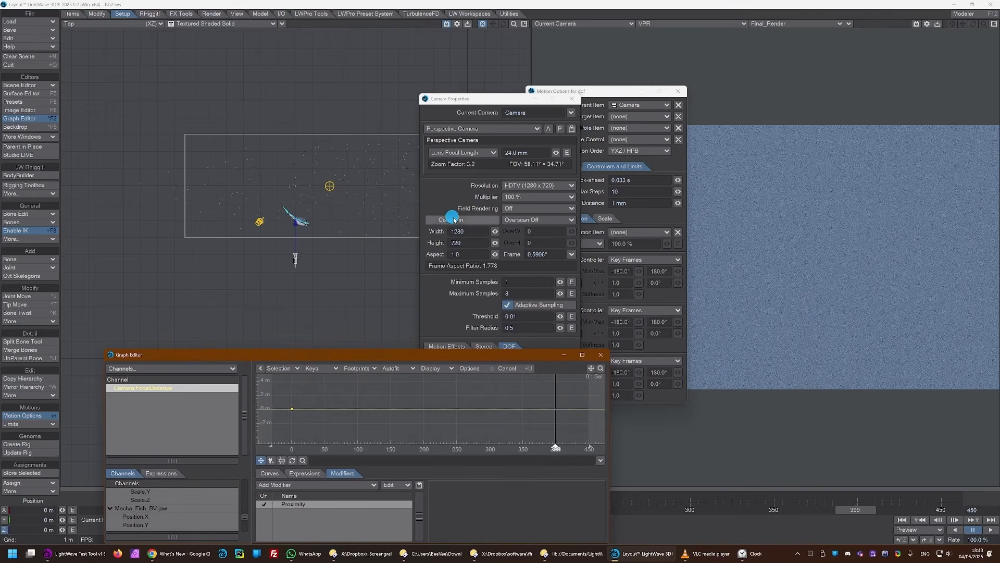
{"action": "left_click_drag", "start_coordinate": [495, 106], "coordinate": [487, 74]}
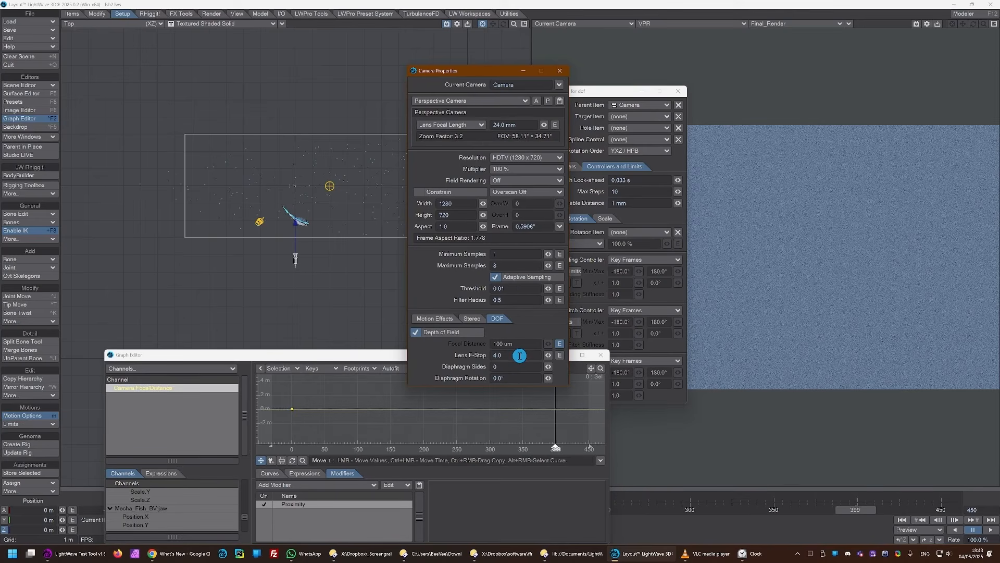
{"action": "left_click_drag", "start_coordinate": [519, 356], "coordinate": [464, 354]}
{"action": "key", "text": "BackSpace"}
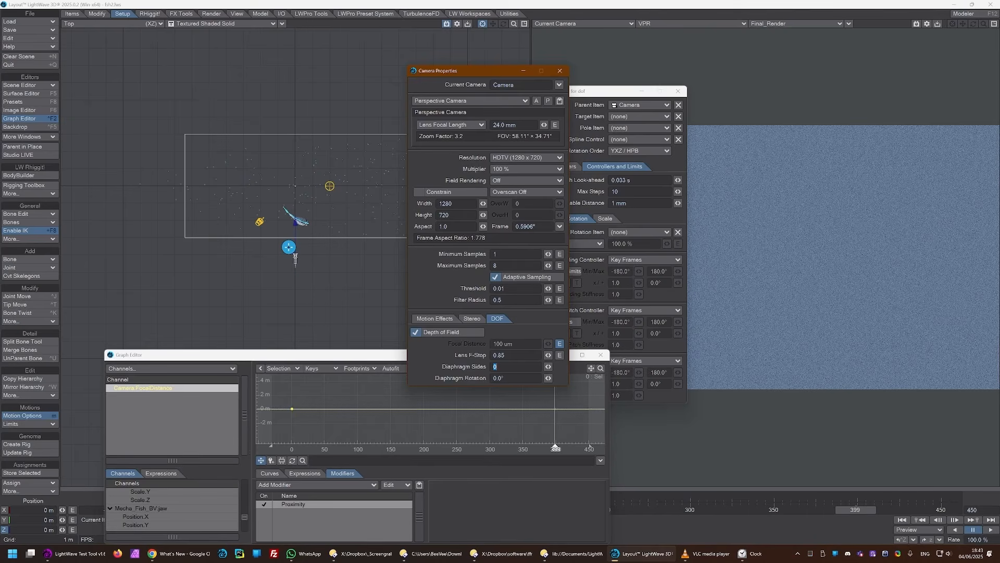
Step: Move the dof null along Z to about 1.93 m so the focus falls on the fish at frame 399
{"action": "scroll", "coordinate": [295, 258], "scroll_direction": "up", "scroll_amount": 5}
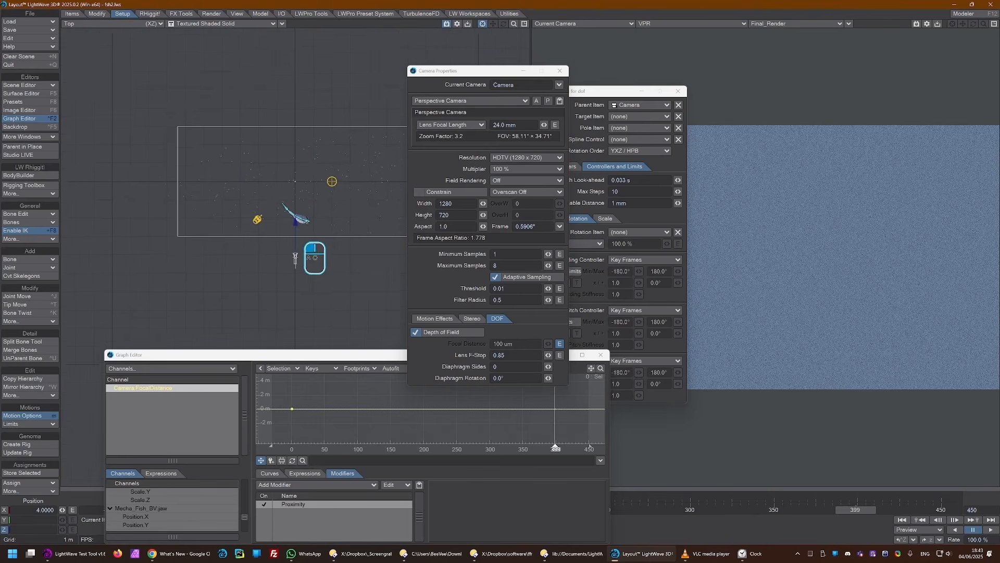
{"action": "scroll", "coordinate": [296, 258], "scroll_direction": "up", "scroll_amount": 3}
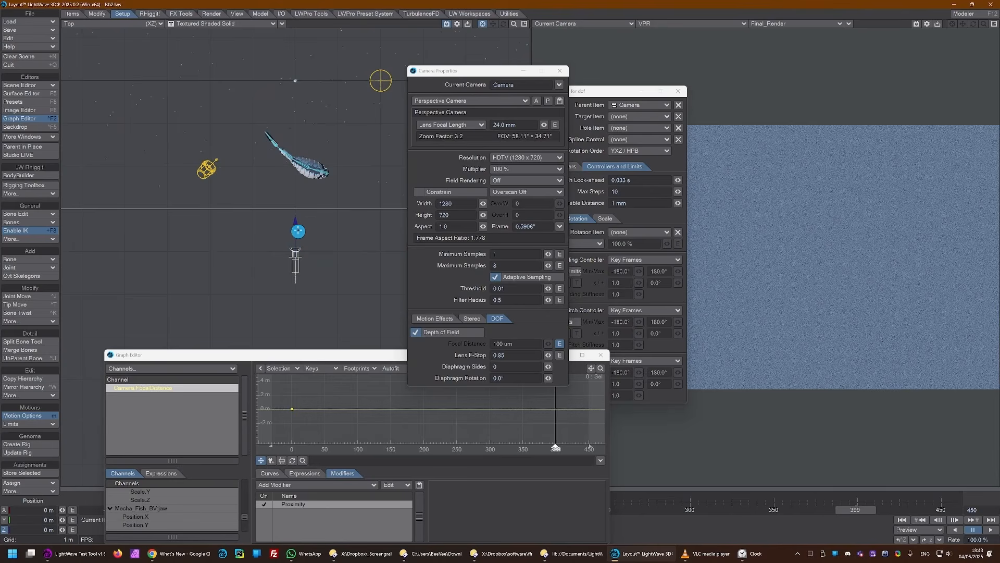
{"action": "left_click_drag", "start_coordinate": [296, 223], "coordinate": [296, 257]}
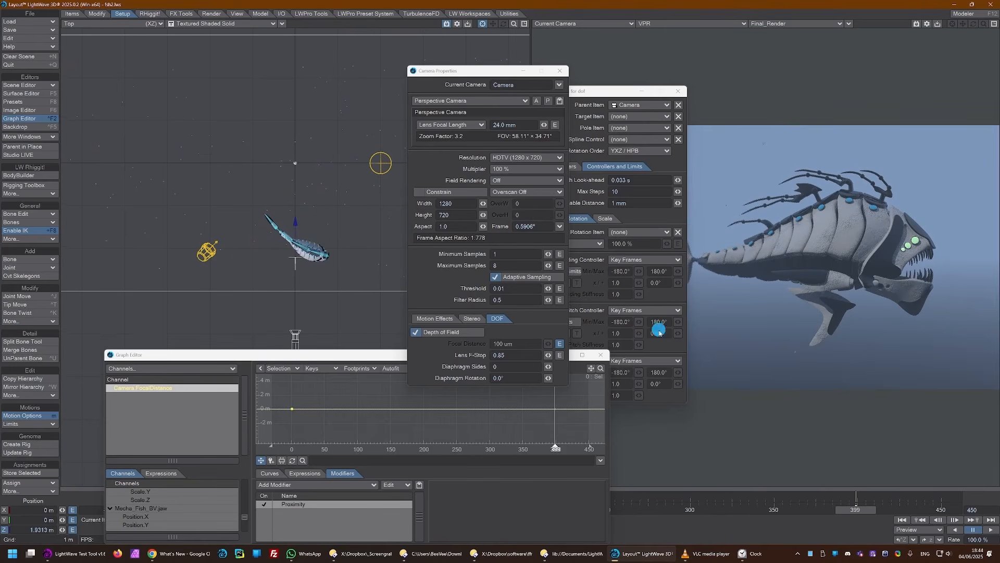
Step: Switch the camera viewport from VPR to Textured Shaded Solid and enable its DOF/MBlur Preview
{"action": "key", "text": "ctrl+F9"}
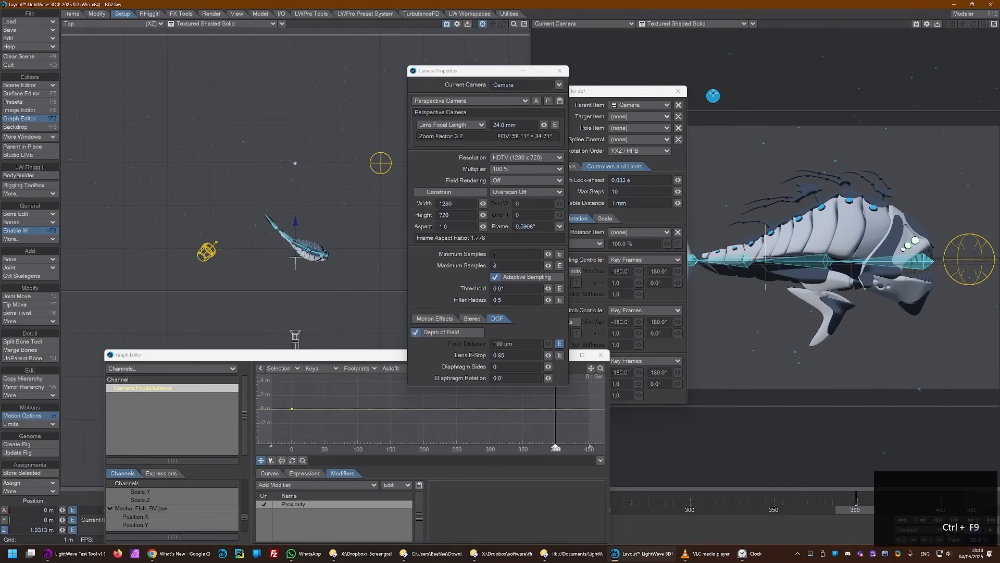
{"action": "left_click", "coordinate": [755, 25]}
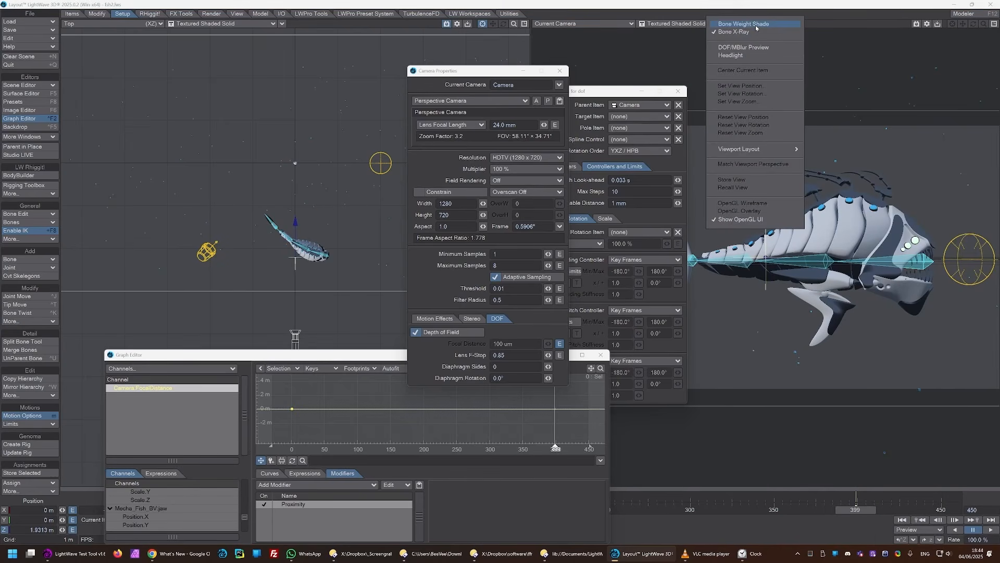
{"action": "left_click", "coordinate": [754, 47]}
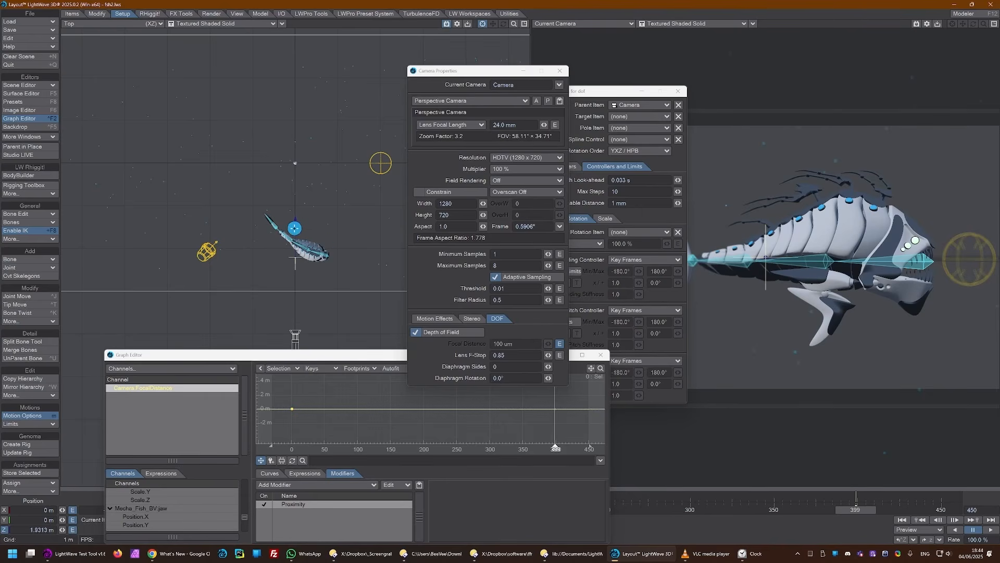
Step: Refine the dof null's Z position to about 2.04 m at frame 399 and close the motion options, camera properties and graph editor windows
{"action": "left_click_drag", "start_coordinate": [296, 219], "coordinate": [320, 229]}
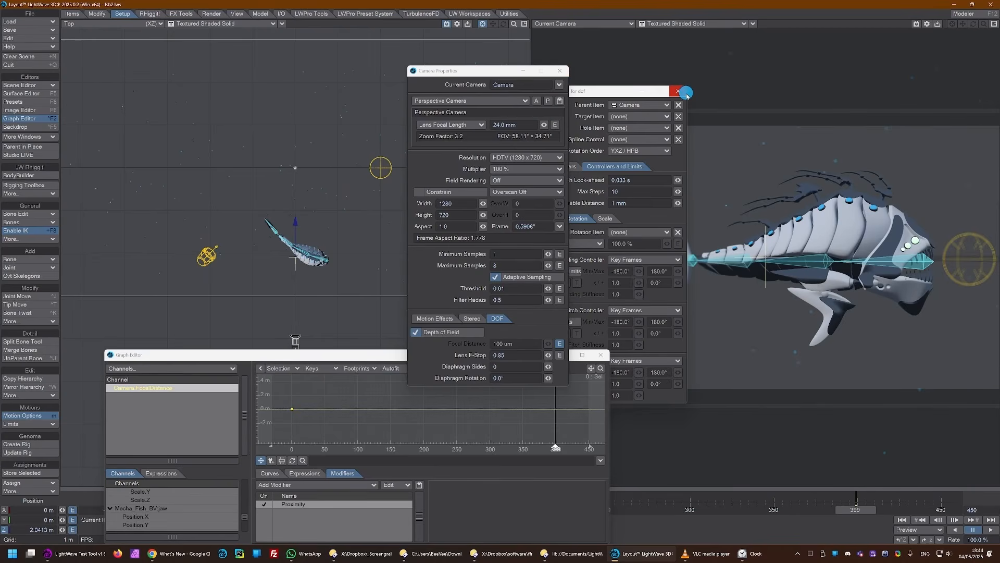
{"action": "left_click", "coordinate": [678, 92]}
{"action": "left_click", "coordinate": [561, 72]}
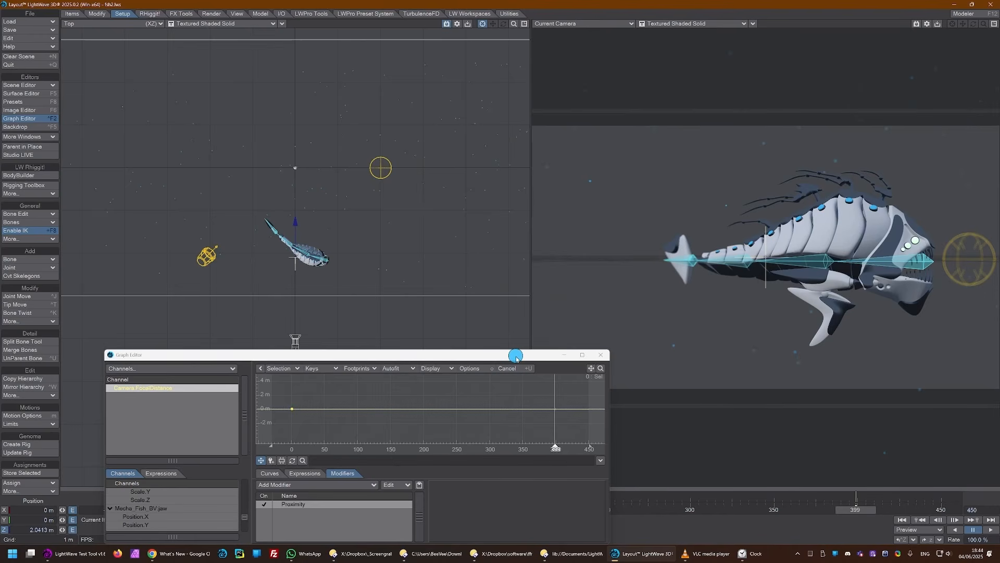
{"action": "left_click", "coordinate": [600, 357]}
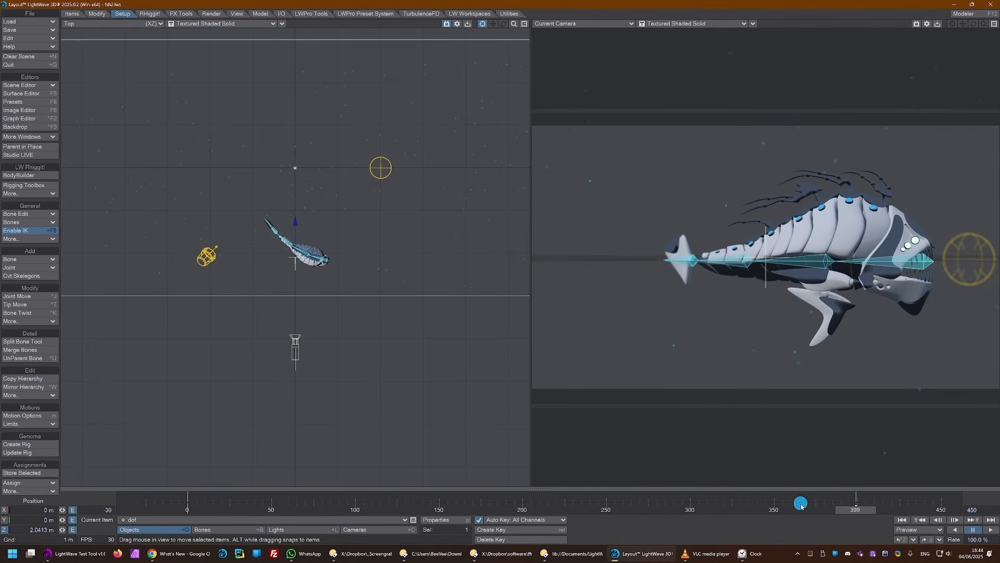
Step: Key the dof null's Z position at about 4.12 m on frame 450 and about 5.15 m on frame 0
{"action": "left_click_drag", "start_coordinate": [848, 512], "coordinate": [933, 512]}
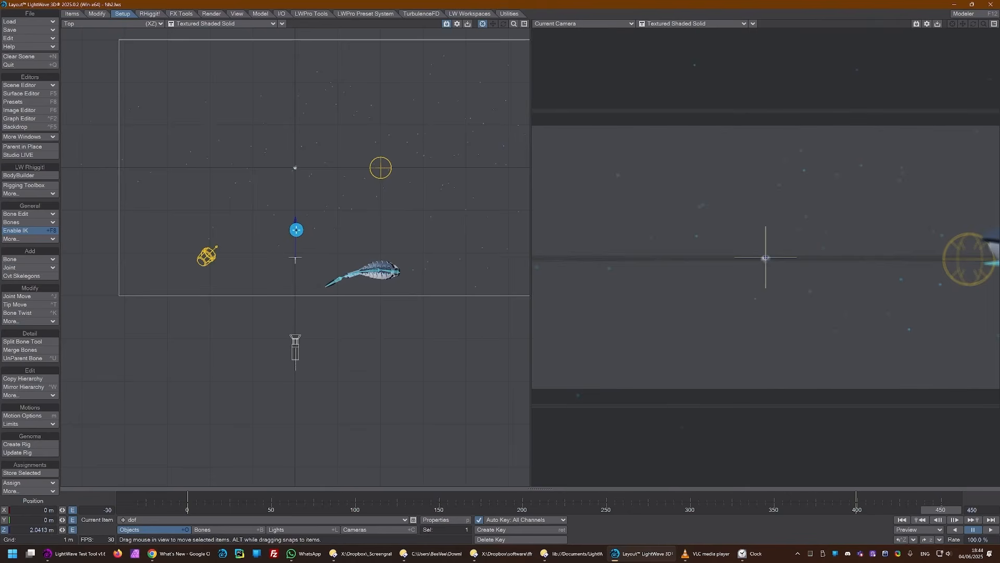
{"action": "left_click_drag", "start_coordinate": [296, 224], "coordinate": [295, 221]}
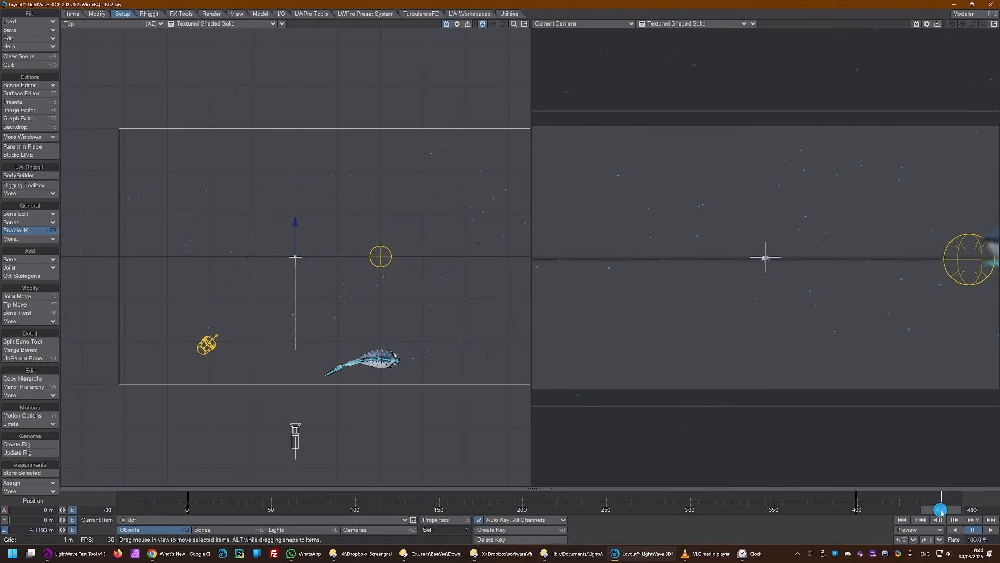
{"action": "left_click", "coordinate": [955, 520]}
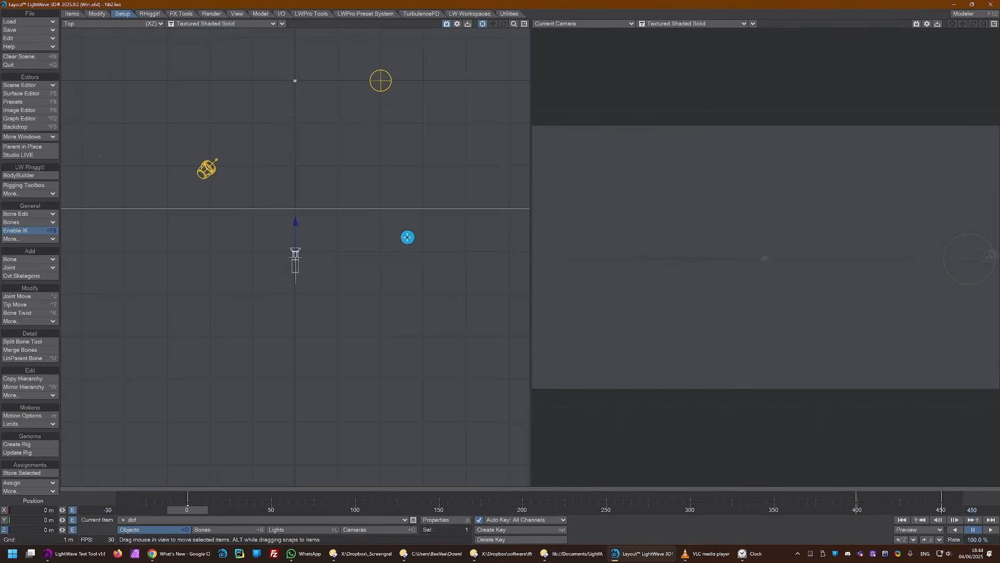
{"action": "left_click_drag", "start_coordinate": [297, 223], "coordinate": [295, 223]}
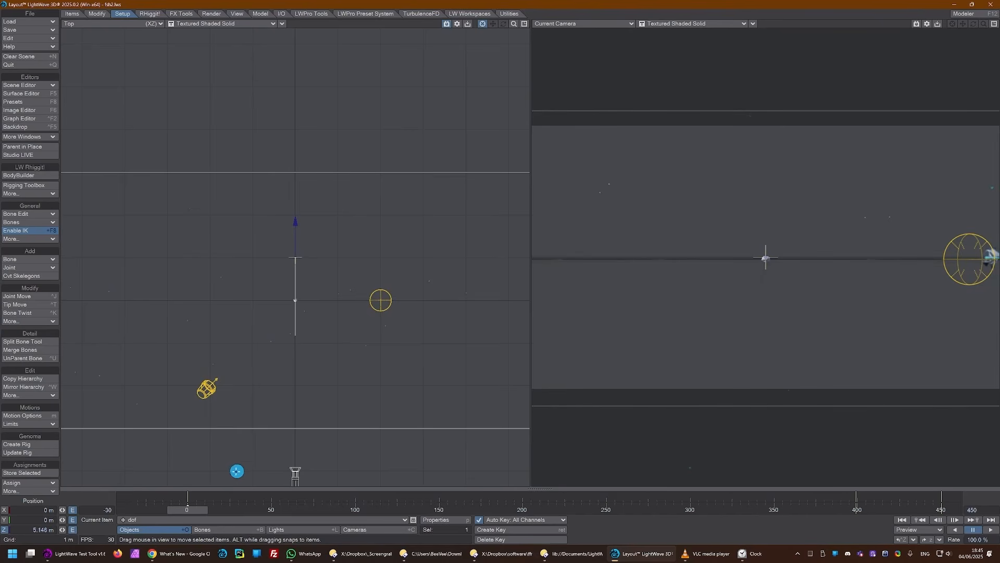
Step: Key the dof null's Z position at about 5.64 m on frame 112 and about 5.61 m on frame 201
{"action": "left_click_drag", "start_coordinate": [198, 514], "coordinate": [225, 515]}
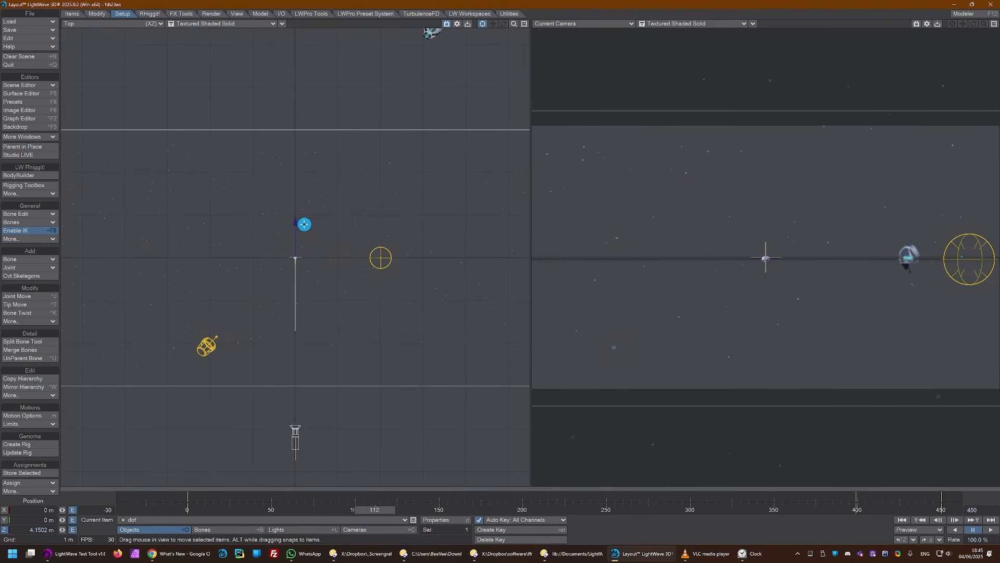
{"action": "left_click_drag", "start_coordinate": [296, 222], "coordinate": [295, 222]}
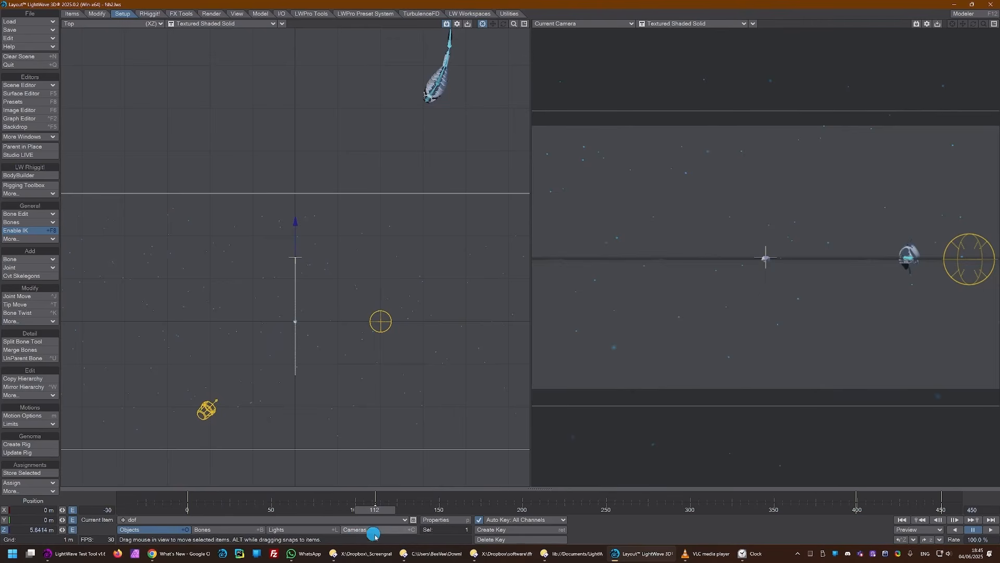
{"action": "left_click_drag", "start_coordinate": [386, 513], "coordinate": [525, 514]}
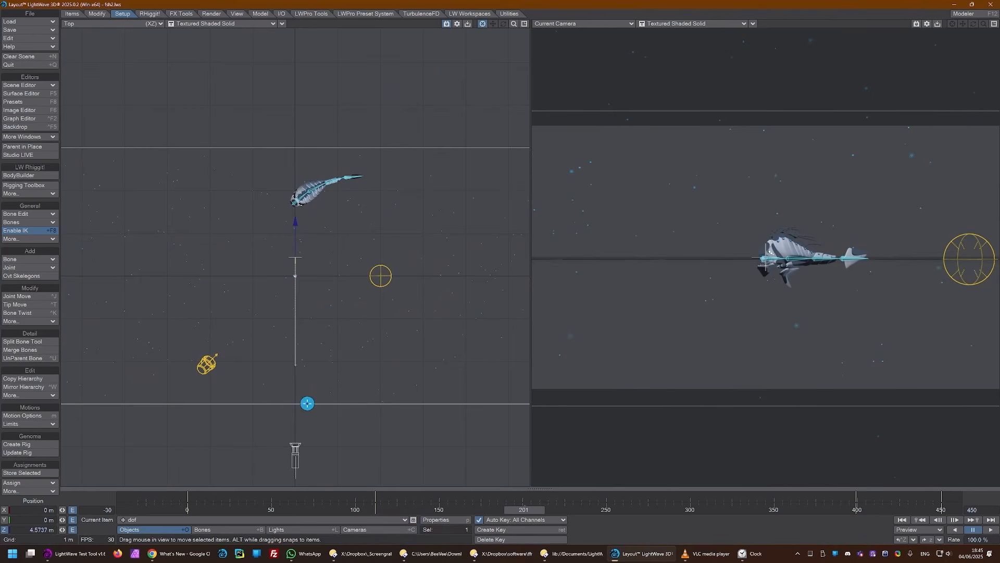
{"action": "left_click_drag", "start_coordinate": [296, 225], "coordinate": [319, 233]}
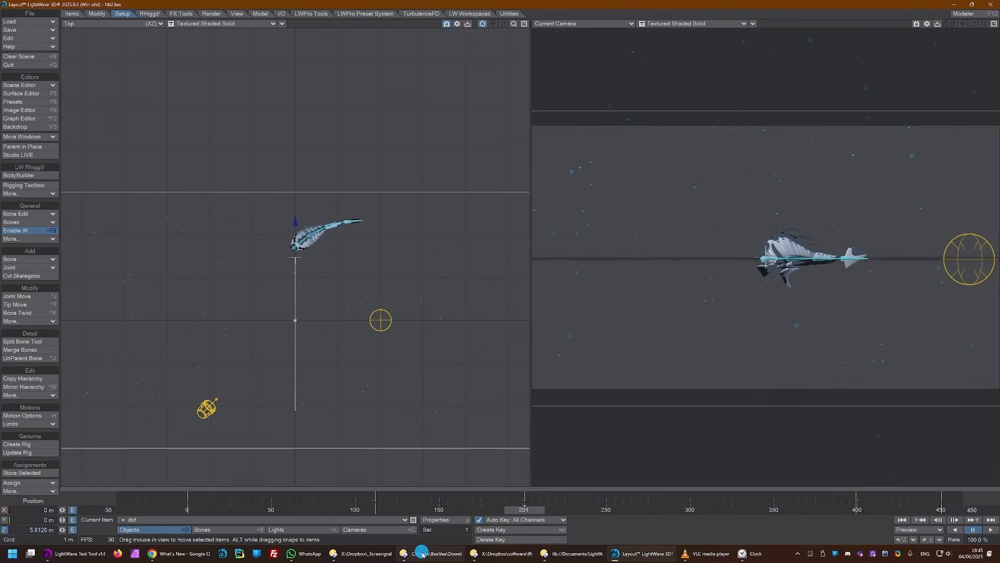
{"action": "left_click", "coordinate": [641, 554]}
{"action": "left_click", "coordinate": [641, 553]}
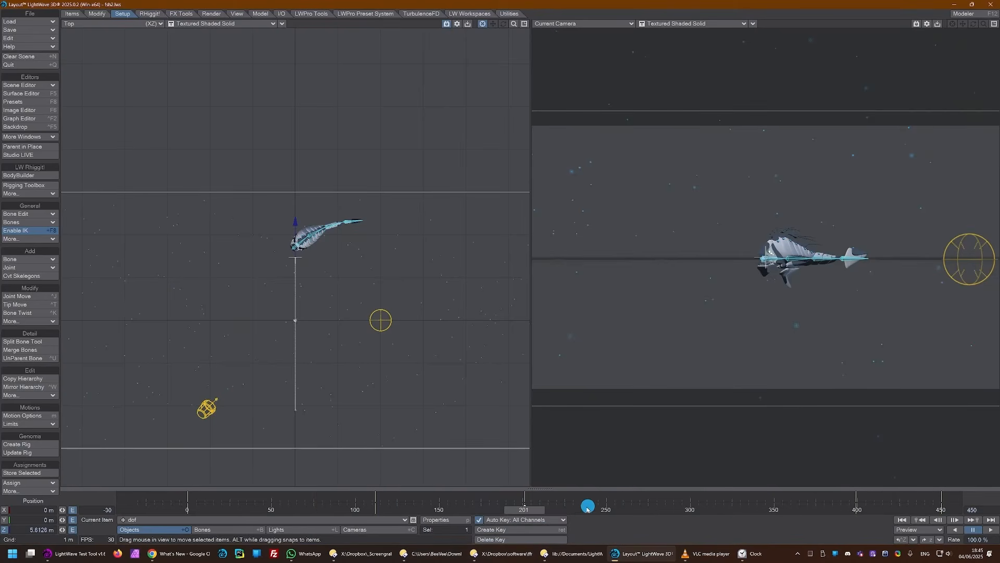
Step: Step through the frames up to 301 and adjust the dof null along Z to match the fish's distance
{"action": "left_click_drag", "start_coordinate": [527, 512], "coordinate": [553, 516]}
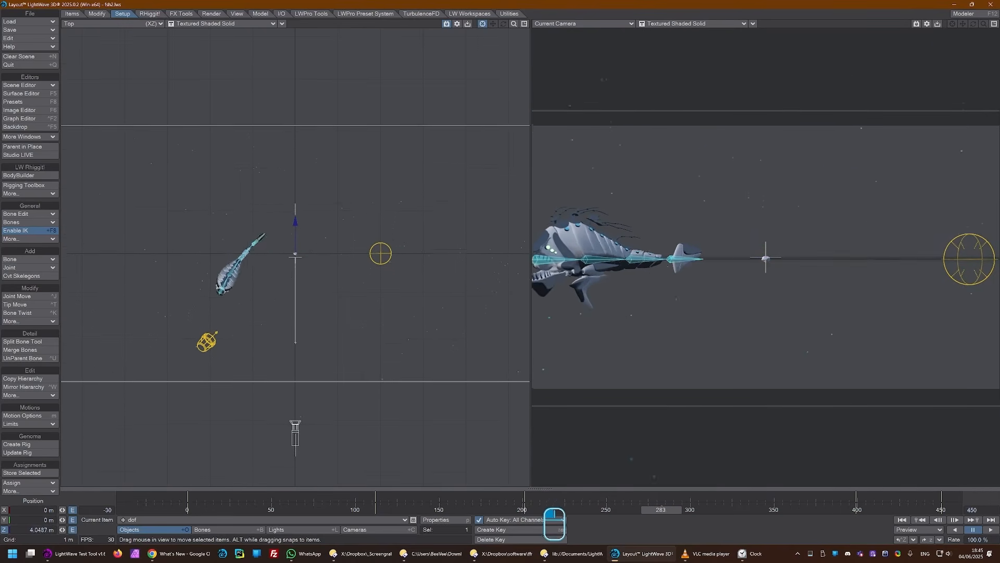
{"action": "left_click_drag", "start_coordinate": [690, 510], "coordinate": [691, 510]}
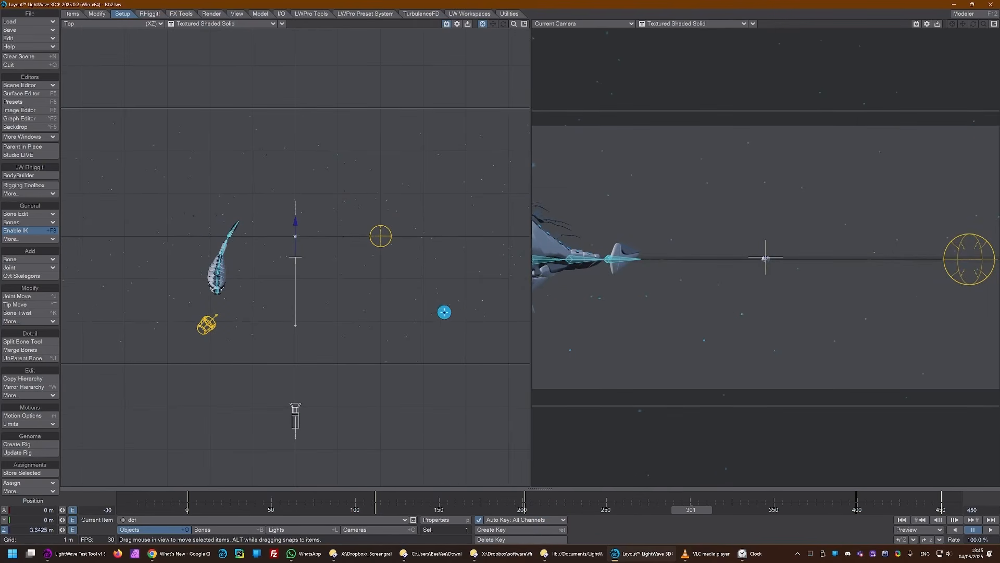
{"action": "left_click_drag", "start_coordinate": [294, 221], "coordinate": [294, 193]}
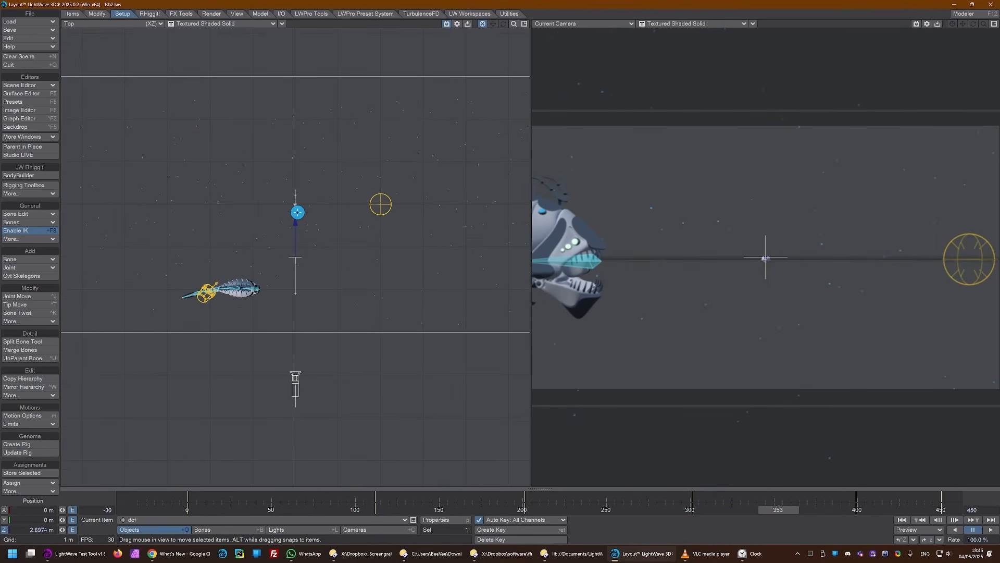
Step: Adjust the dof null along Z around frames 353 and 360, setting about 1.58 m at frame 360, and play the animation
{"action": "left_click_drag", "start_coordinate": [297, 220], "coordinate": [295, 223]}
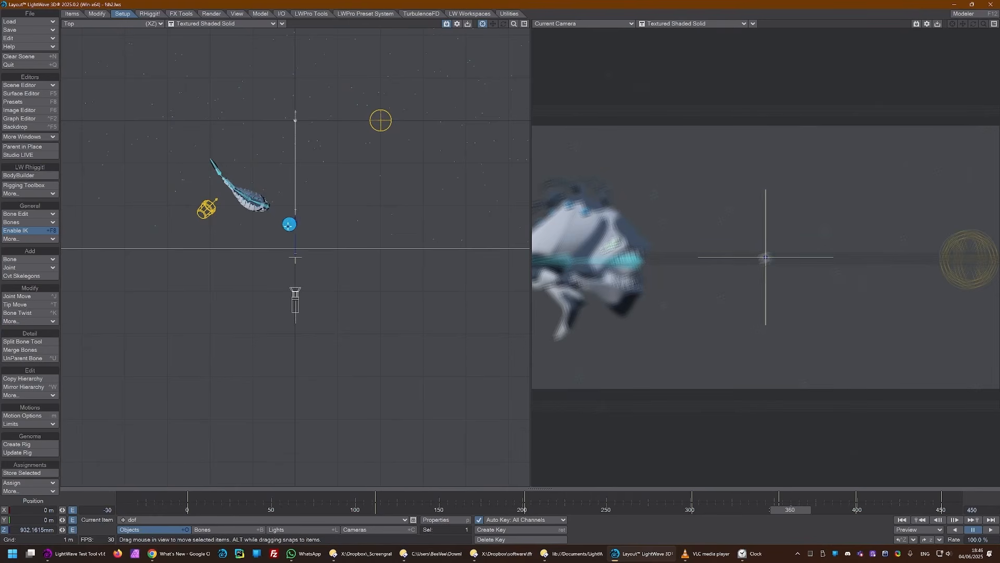
{"action": "left_click_drag", "start_coordinate": [317, 230], "coordinate": [317, 230]}
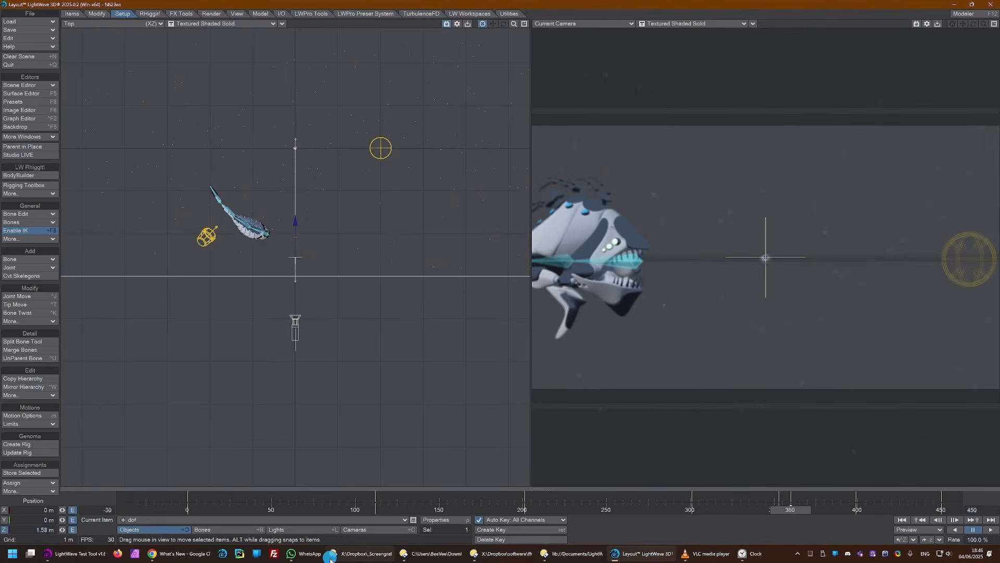
{"action": "mouse_move", "coordinate": [340, 556]}
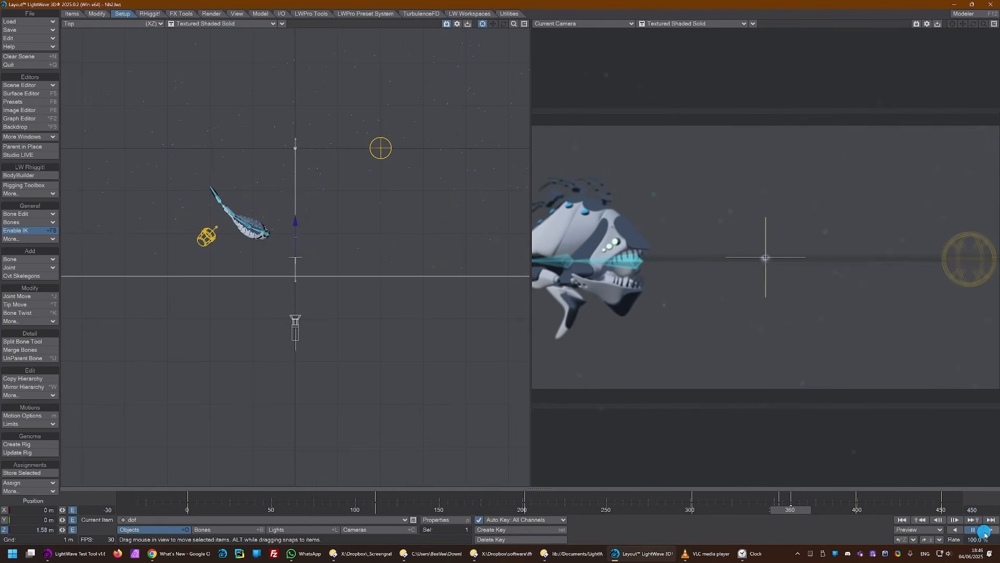
{"action": "left_click", "coordinate": [989, 529]}
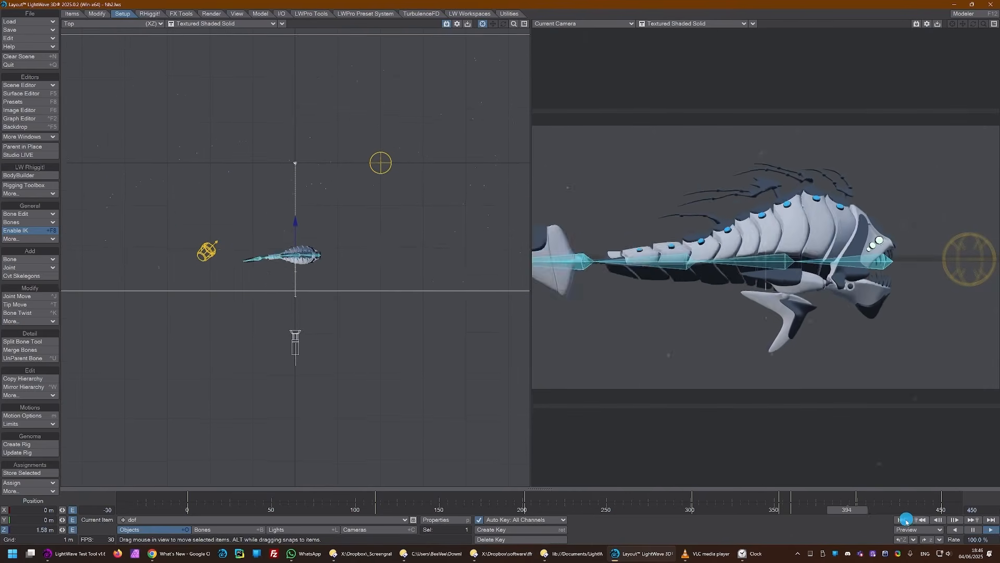